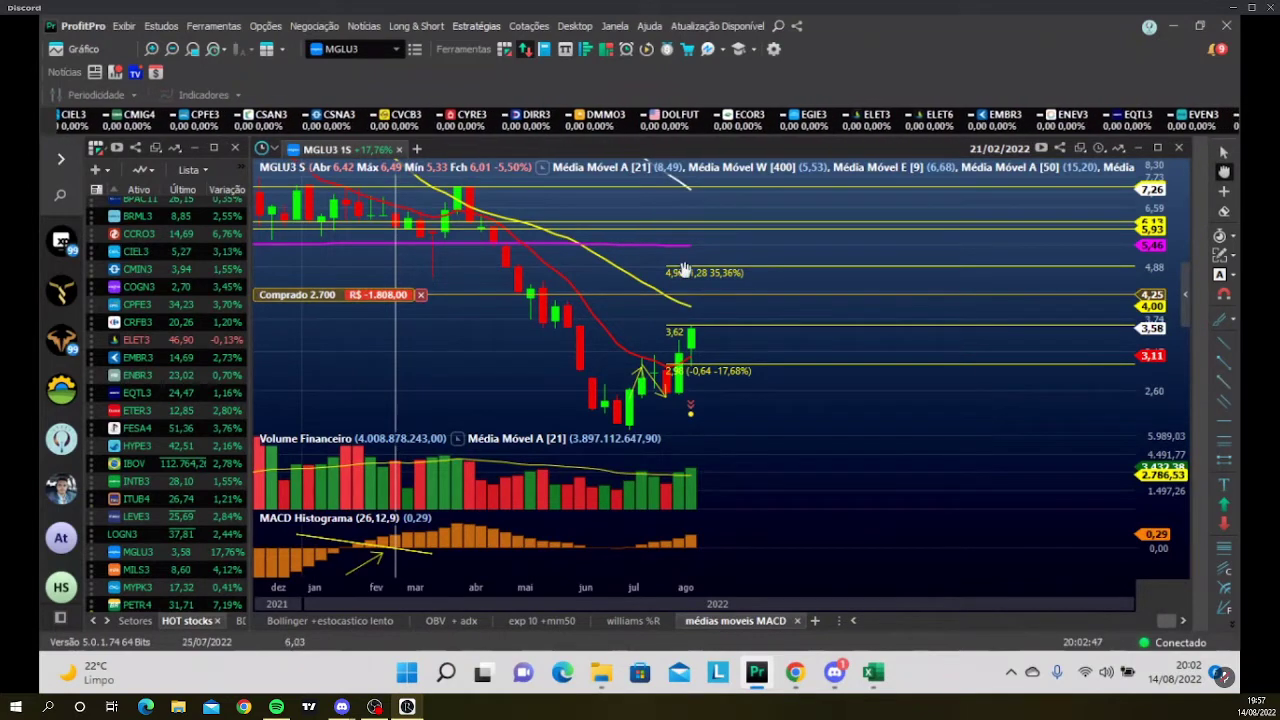
Show the ENBR3 stock chart and enlarge its most recent candles.
{"action": "left_click", "coordinate": [135, 376]}
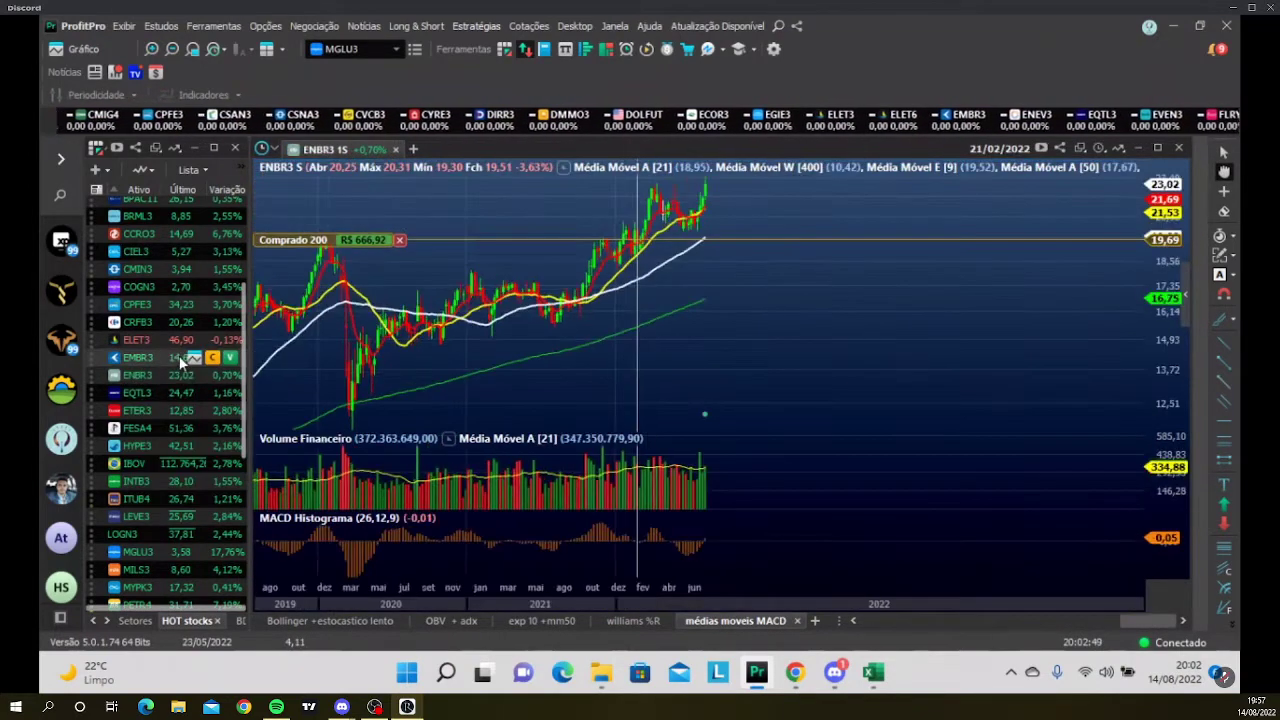
{"action": "scroll", "coordinate": [445, 360], "scroll_direction": "up", "scroll_amount": 2}
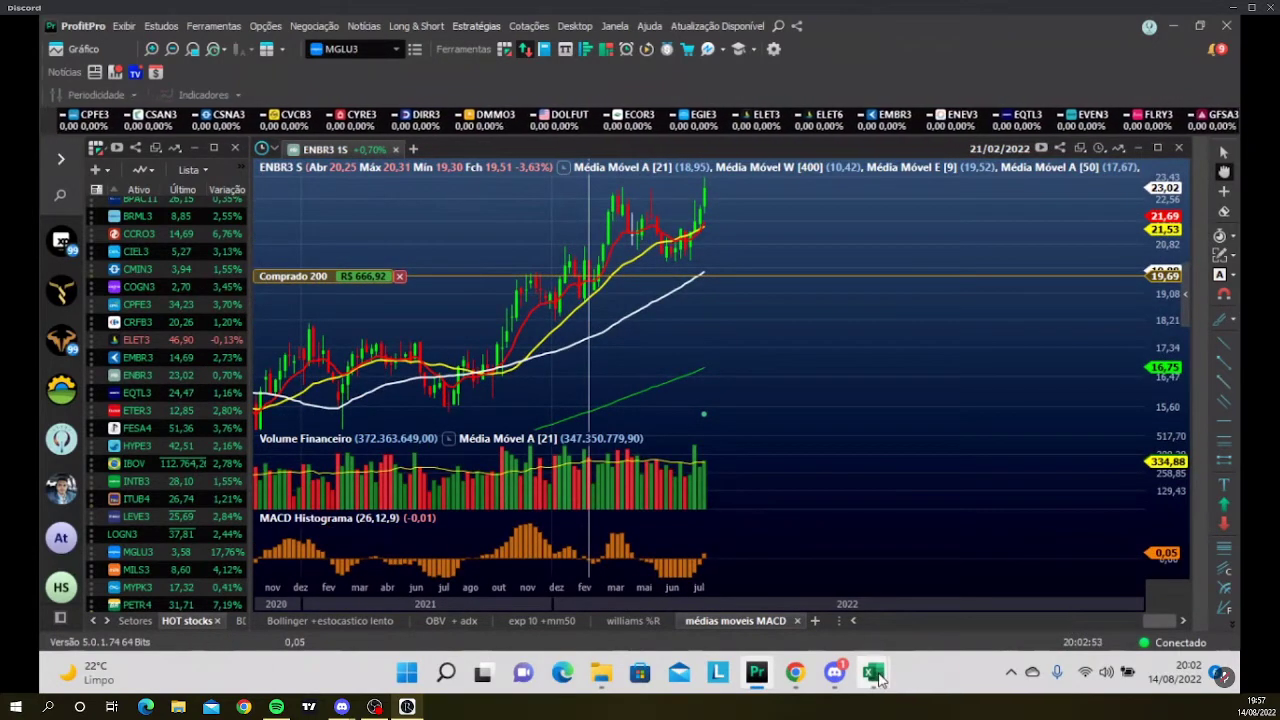
Switch to the Excel workbook PLANILHA ANÁLISE TÉCNICA and select the MILS3 entry in cell A3 near the start of the trade list.
{"action": "mouse_move", "coordinate": [878, 678]}
{"action": "left_click", "coordinate": [960, 600]}
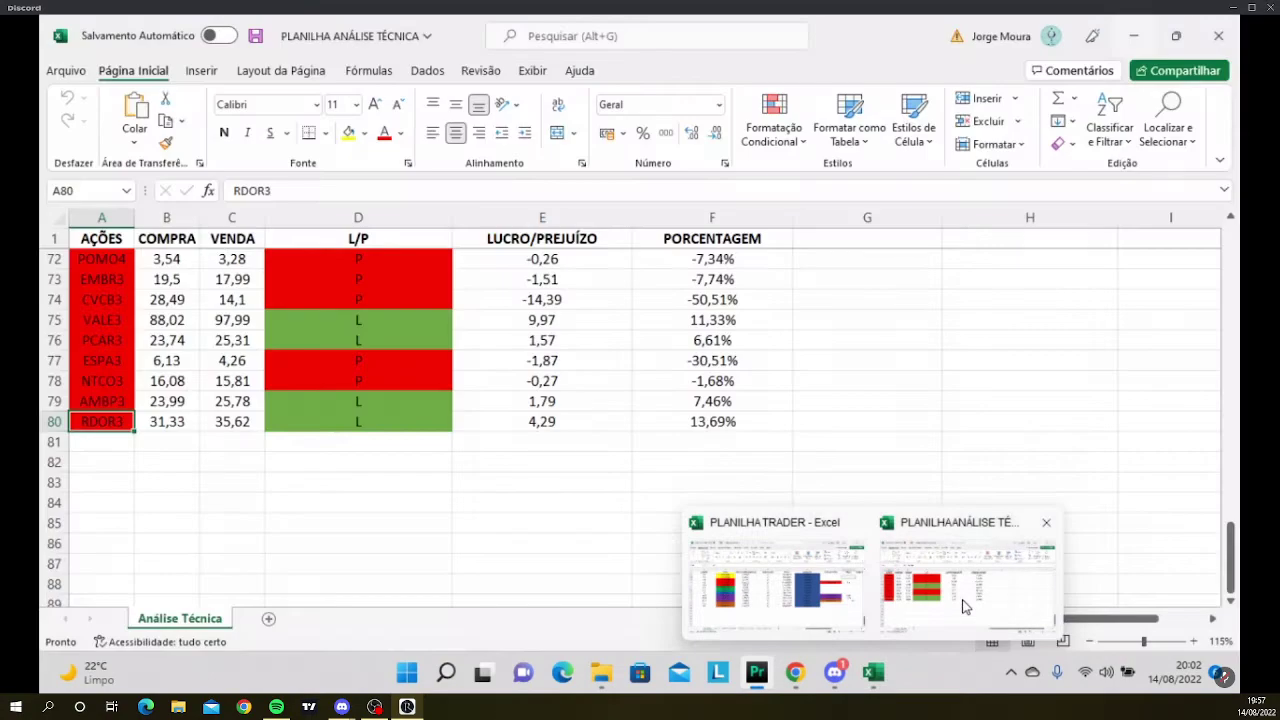
{"action": "scroll", "coordinate": [543, 443], "scroll_direction": "up", "scroll_amount": 20}
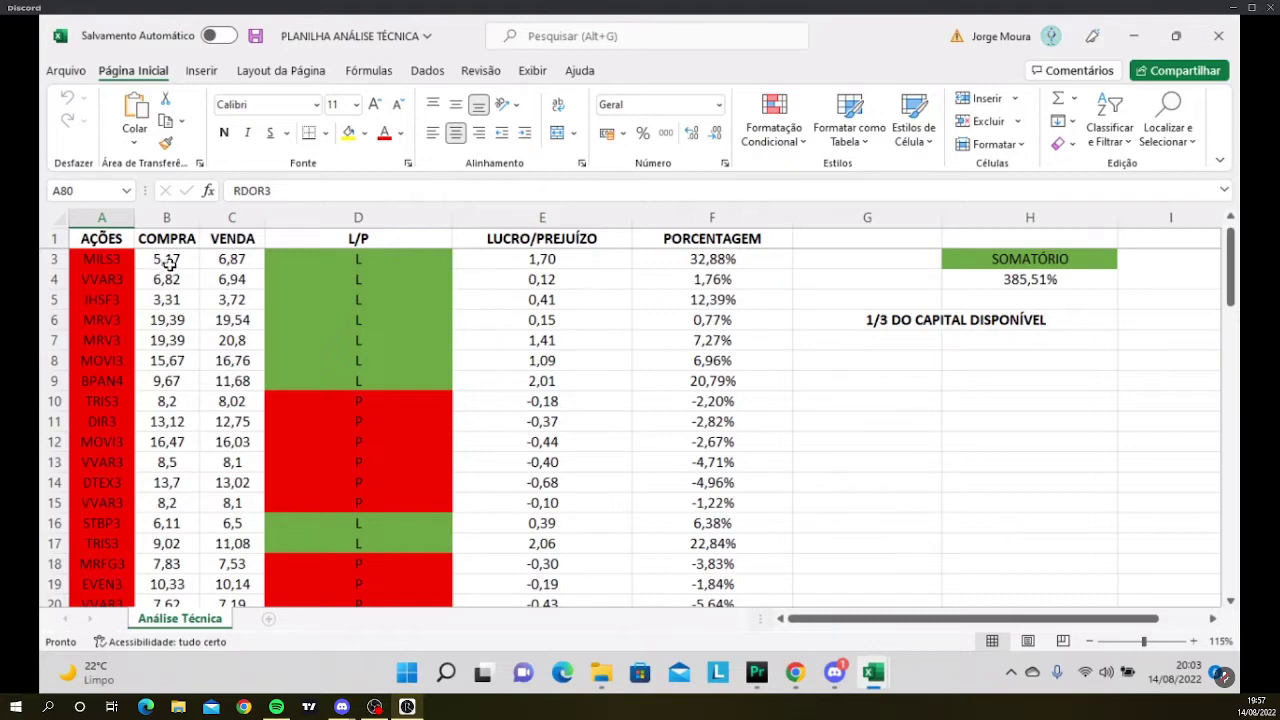
{"action": "left_click", "coordinate": [175, 259]}
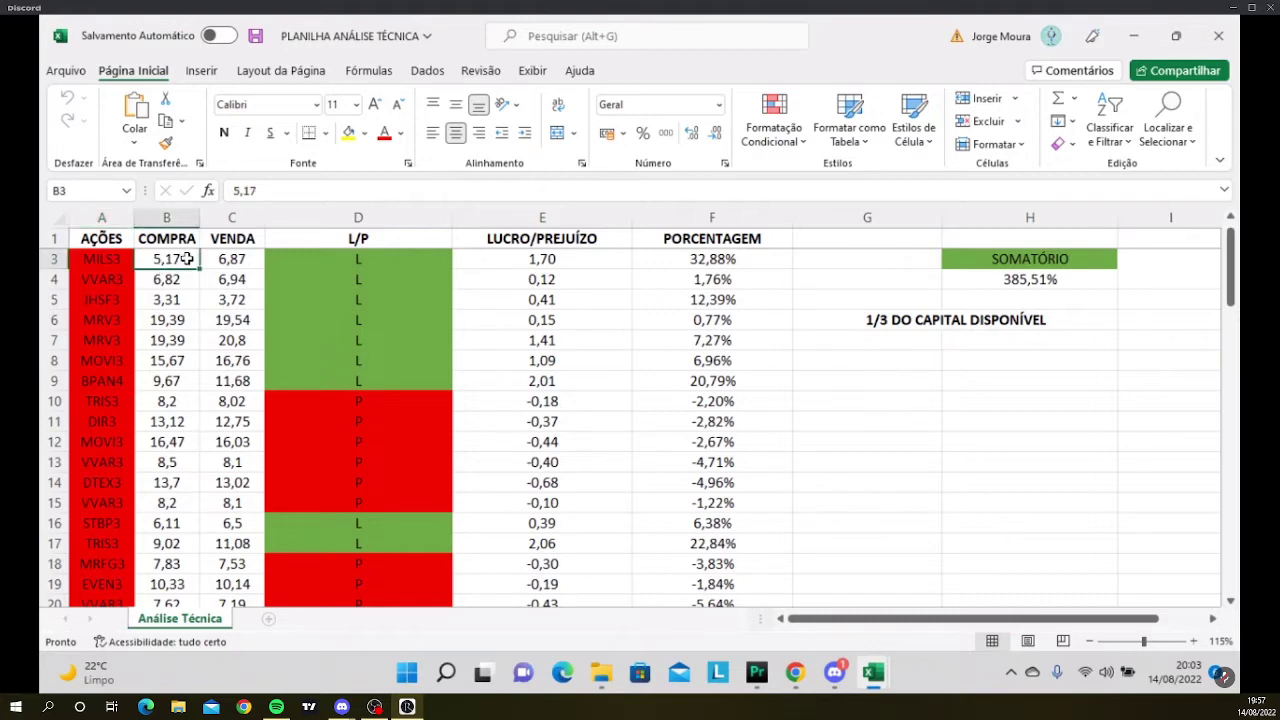
{"action": "key", "text": "Left"}
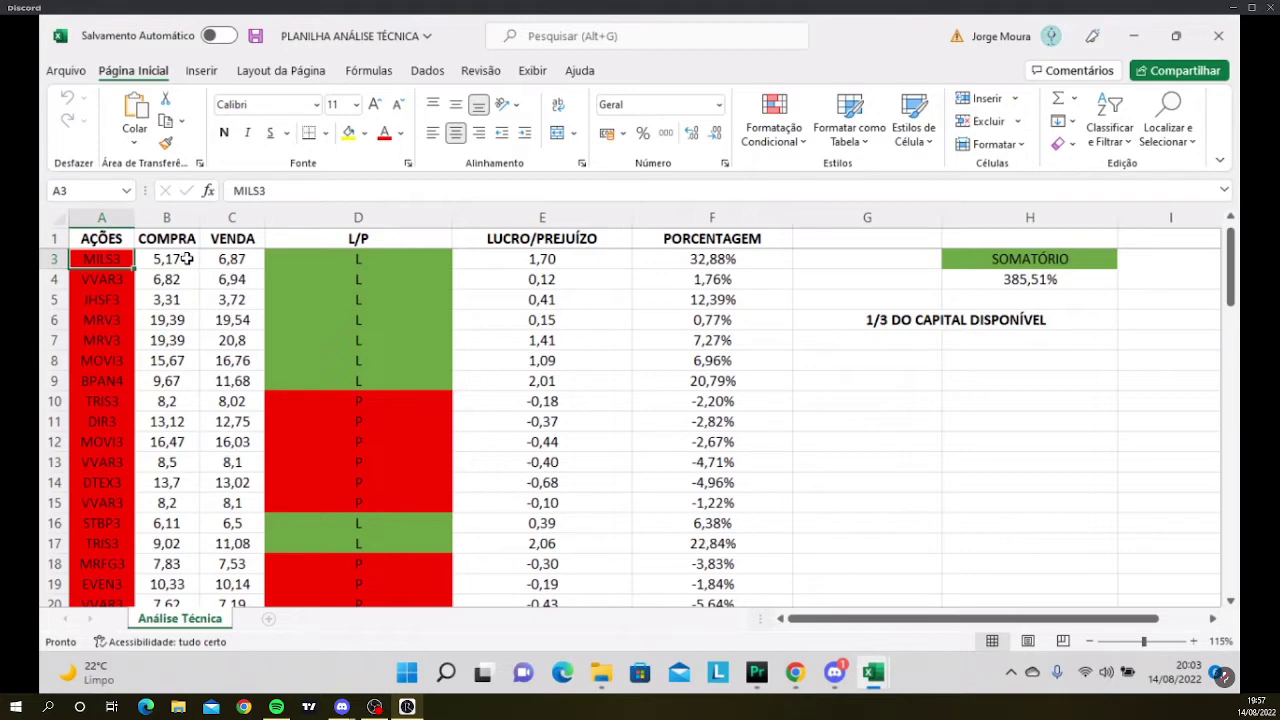
Go through the recorded trades down the AÇÕES column to the final RDOR3 entry in row 80.
{"action": "key", "text": "Down"}
{"action": "key", "text": "Down"}
{"action": "key", "text": "Down"}
{"action": "key", "text": "Down"}
{"action": "key", "text": "Down"}
{"action": "key", "text": "Down"}
{"action": "key", "text": "Down"}
{"action": "key", "text": "Down"}
{"action": "key", "text": "Down"}
{"action": "key", "text": "Down"}
{"action": "key", "text": "Down"}
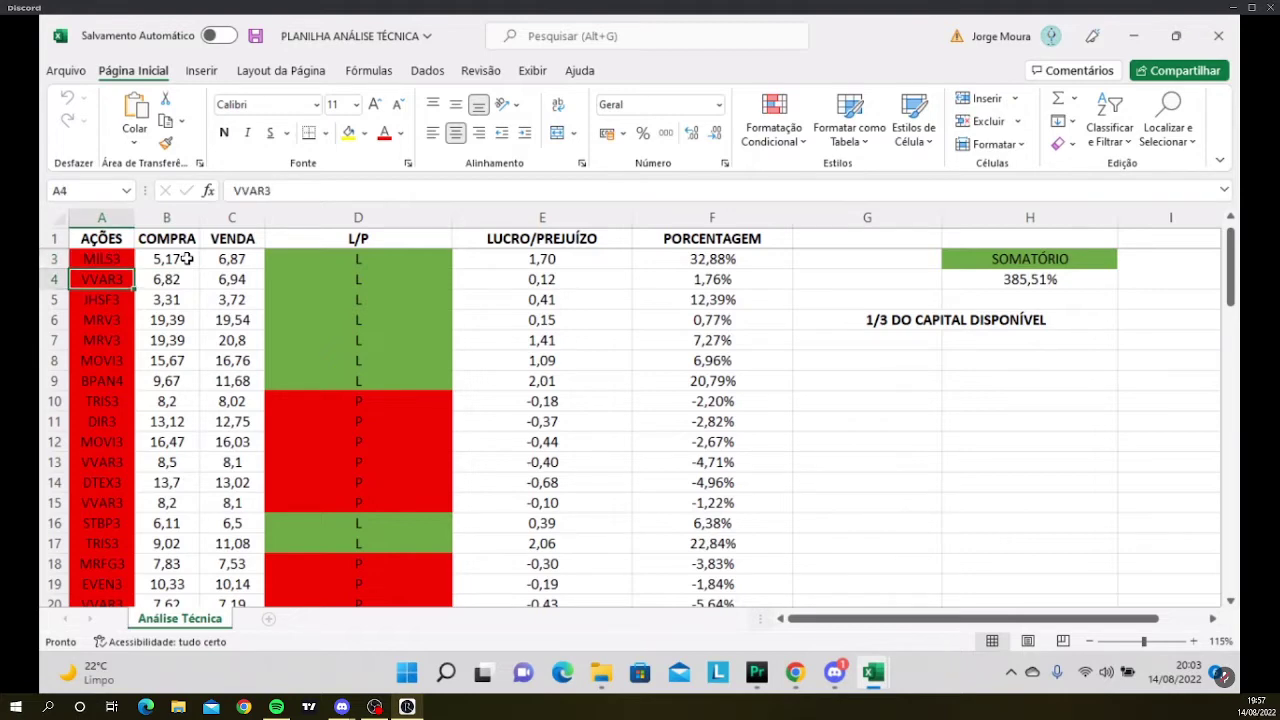
{"action": "key", "text": "Down"}
{"action": "key", "text": "Down"}
{"action": "key", "text": "Down"}
{"action": "key", "text": "Down"}
{"action": "key", "text": "Down"}
{"action": "key", "text": "Down"}
{"action": "key", "text": "Down"}
{"action": "key", "text": "Down"}
{"action": "key", "text": "Down"}
{"action": "key", "text": "Down"}
{"action": "key", "text": "Down"}
{"action": "key", "text": "Down"}
{"action": "key", "text": "Down"}
{"action": "key", "text": "Down"}
{"action": "key", "text": "Down"}
{"action": "key", "text": "Down"}
{"action": "key", "text": "Down"}
{"action": "key", "text": "Down"}
{"action": "key", "text": "Down"}
{"action": "key", "text": "Down"}
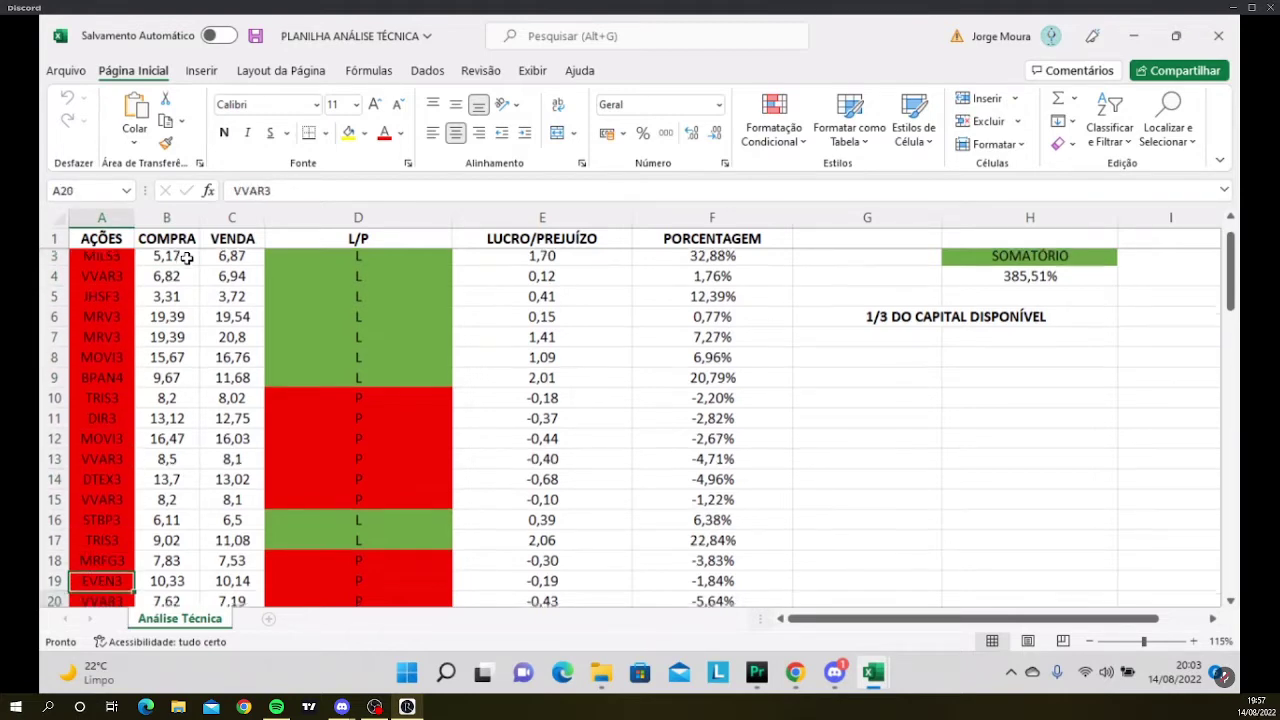
{"action": "key", "text": "Down"}
{"action": "key", "text": "Down"}
{"action": "key", "text": "Down"}
{"action": "key", "text": "Down"}
{"action": "key", "text": "Down"}
{"action": "key", "text": "Down"}
{"action": "key", "text": "Down"}
{"action": "key", "text": "Down"}
{"action": "key", "text": "Down"}
{"action": "key", "text": "Down"}
{"action": "key", "text": "Down"}
{"action": "key", "text": "Down"}
{"action": "key", "text": "Down"}
{"action": "key", "text": "Down"}
{"action": "key", "text": "Down"}
{"action": "key", "text": "Down"}
{"action": "key", "text": "Down"}
{"action": "key", "text": "Down"}
{"action": "key", "text": "Down"}
{"action": "key", "text": "Down"}
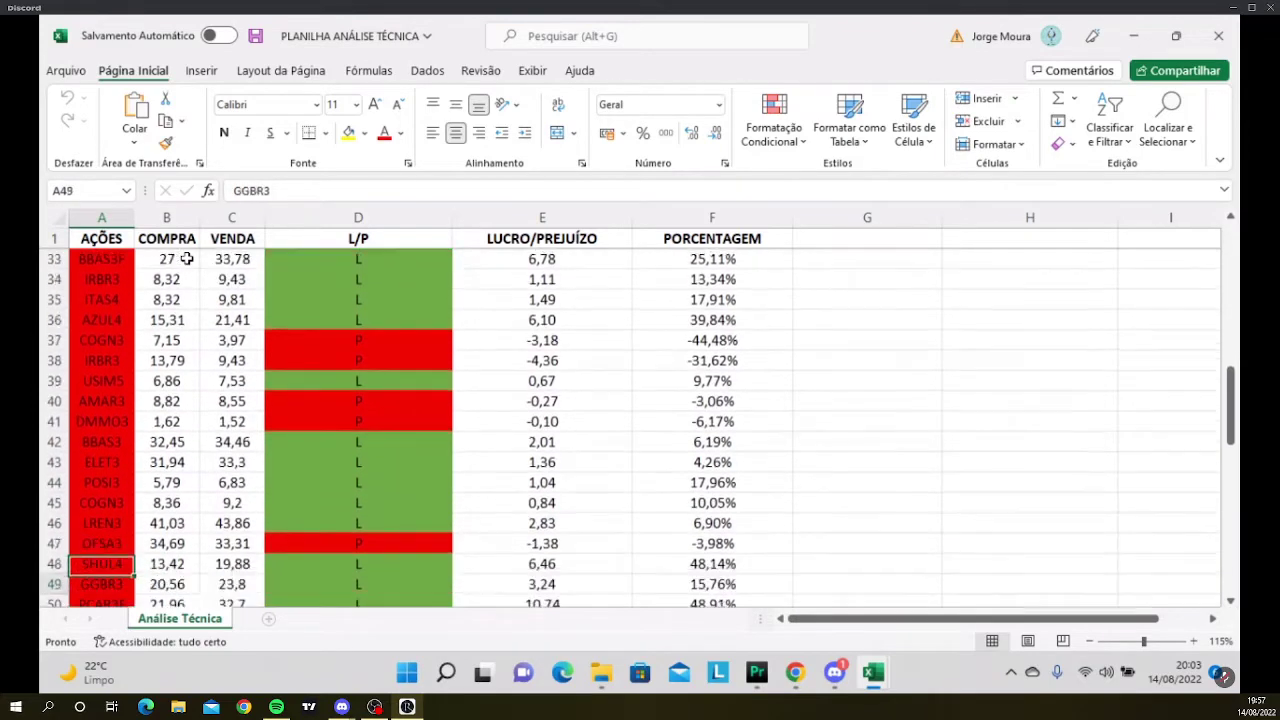
{"action": "key", "text": "Down"}
{"action": "key", "text": "Down"}
{"action": "key", "text": "Down"}
{"action": "key", "text": "Down"}
{"action": "key", "text": "Down"}
{"action": "key", "text": "Down"}
{"action": "key", "text": "Down"}
{"action": "key", "text": "Down"}
{"action": "key", "text": "Down"}
{"action": "key", "text": "Down"}
{"action": "key", "text": "Down"}
{"action": "key", "text": "Down"}
{"action": "key", "text": "Down"}
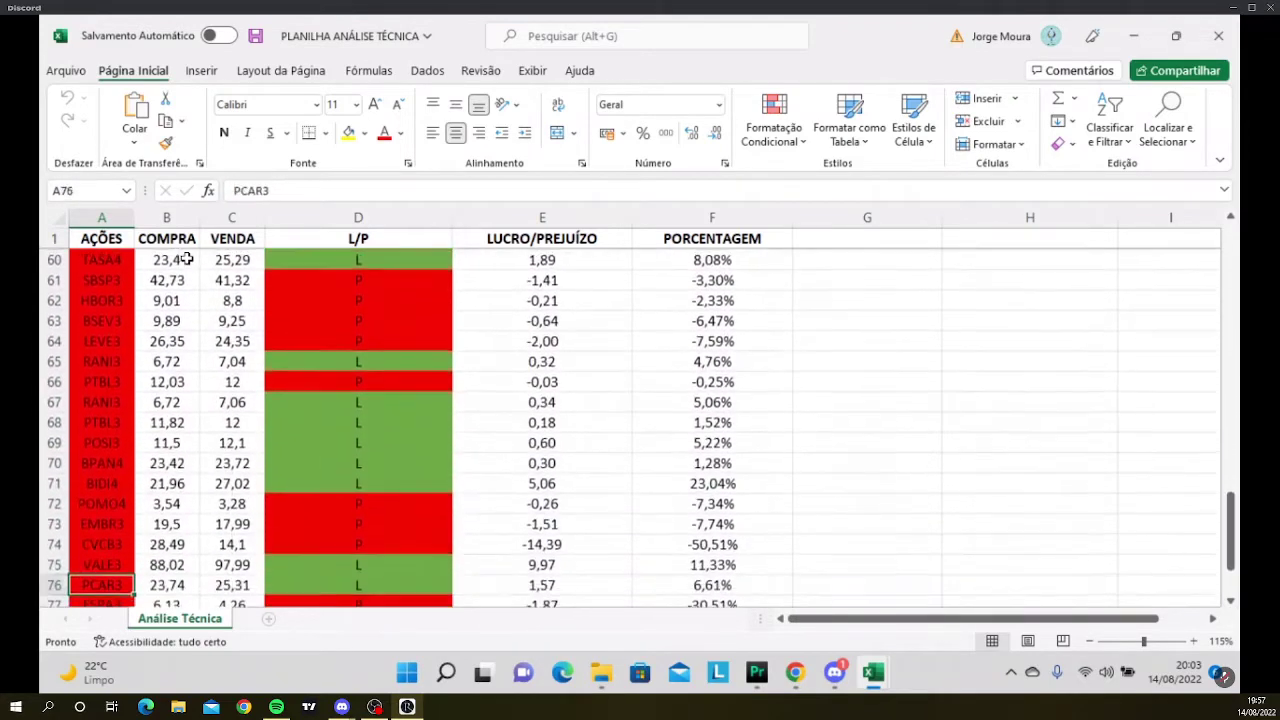
Examine the last three recorded trades, NTCO3, AMBP3 and RDOR3, including RDOR3's purchase price.
{"action": "key", "text": "Up"}
{"action": "key", "text": "Up"}
{"action": "key", "text": "Up"}
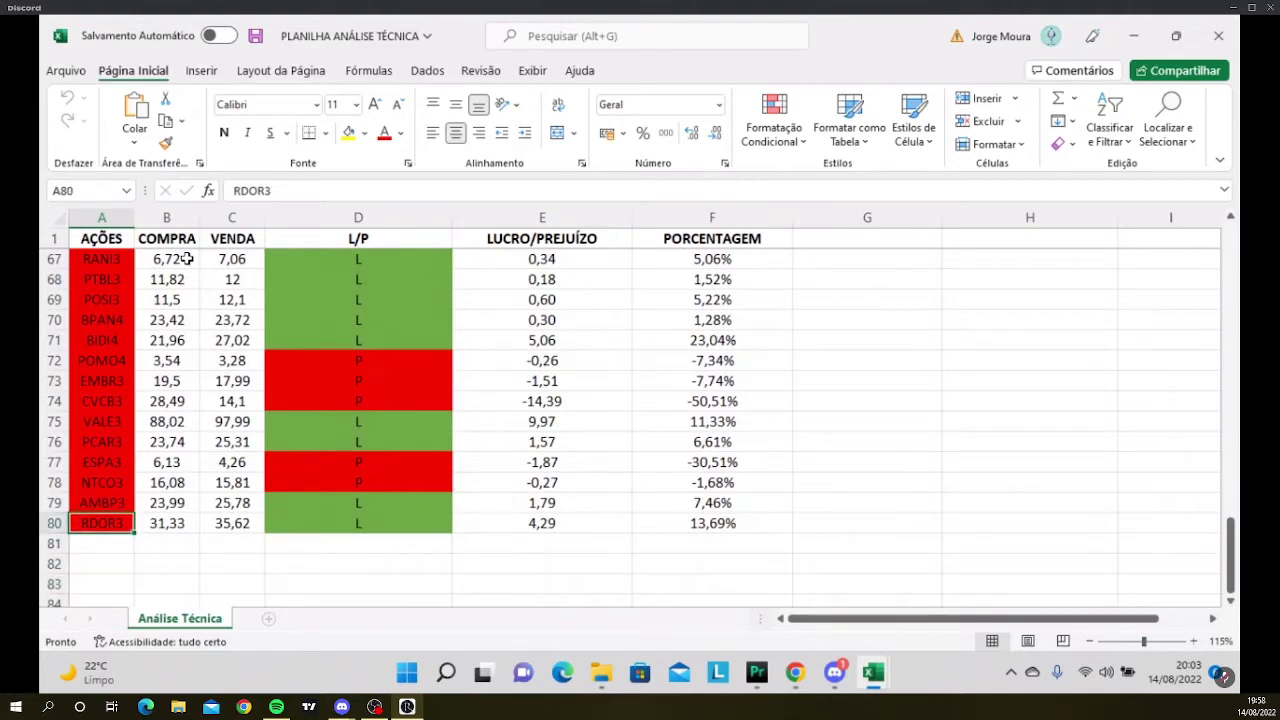
{"action": "key", "text": "Up"}
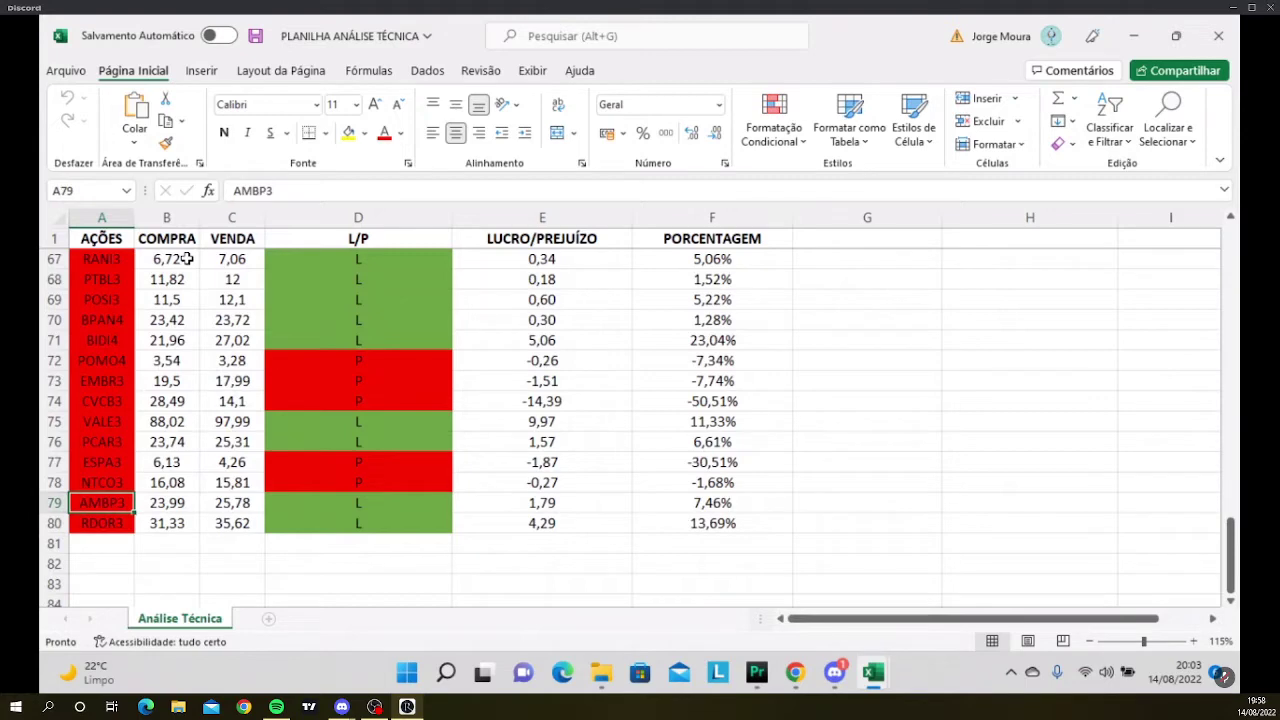
{"action": "key", "text": "Up"}
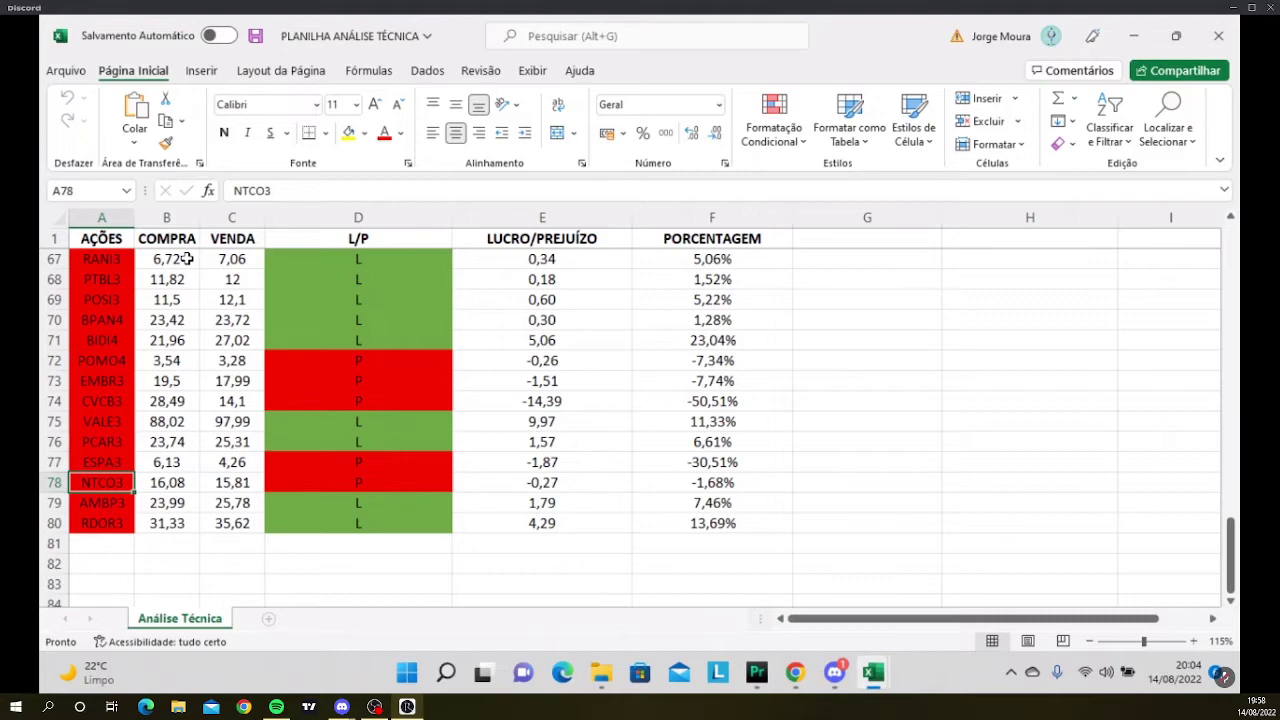
{"action": "key", "text": "Down"}
{"action": "key", "text": "Down"}
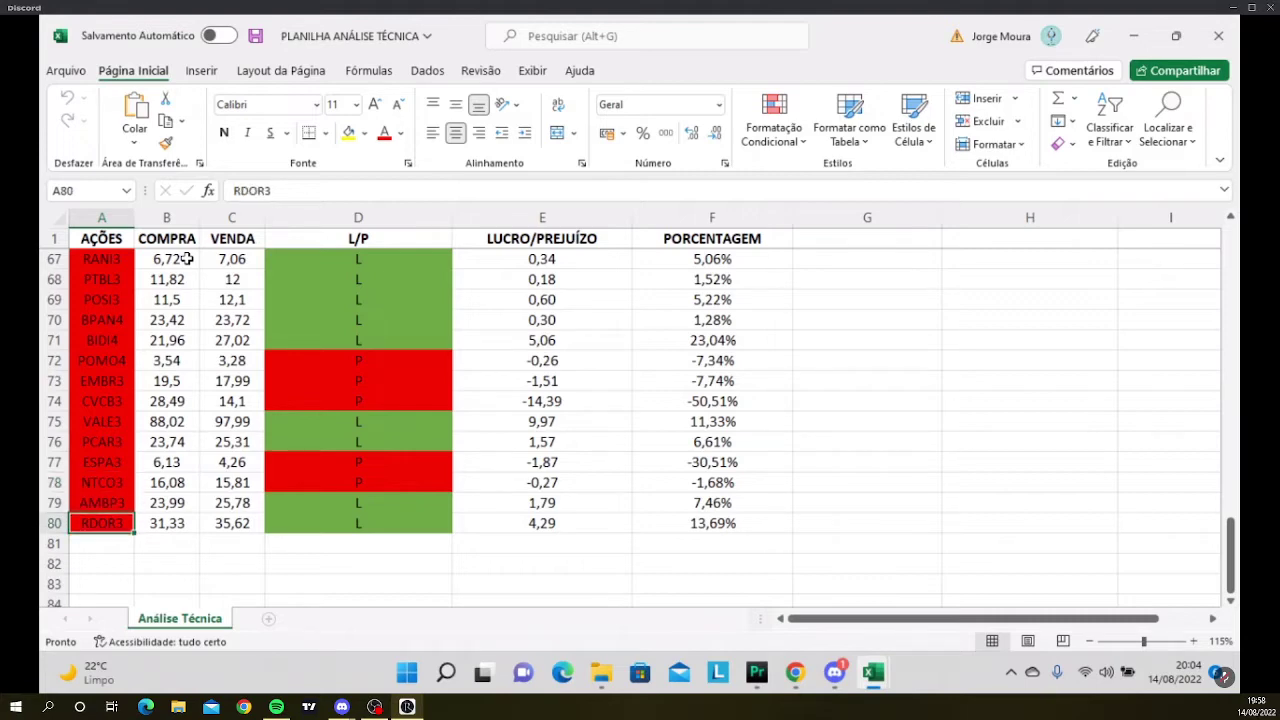
{"action": "key", "text": "Up"}
{"action": "key", "text": "Up"}
{"action": "key", "text": "Down"}
{"action": "key", "text": "Down"}
{"action": "key", "text": "Right"}
{"action": "key", "text": "Right"}
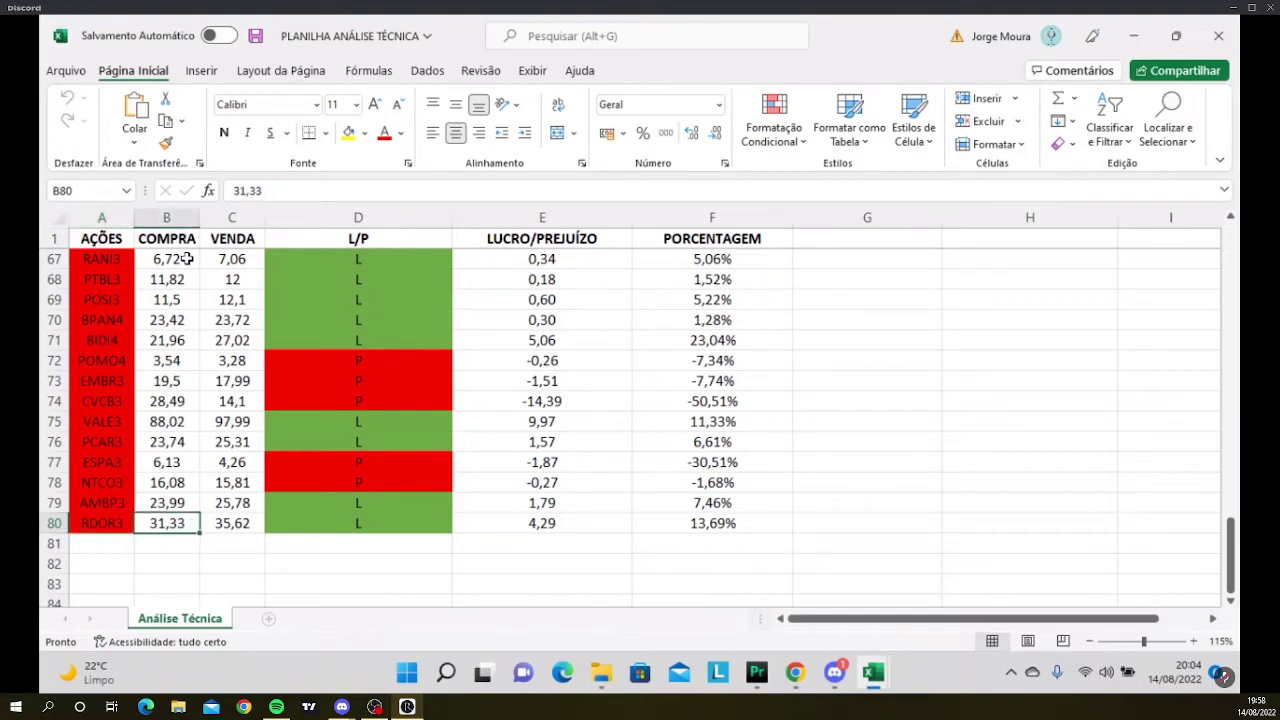
{"action": "key", "text": "Left"}
{"action": "key", "text": "Left"}
{"action": "key", "text": "Up"}
{"action": "key", "text": "Up"}
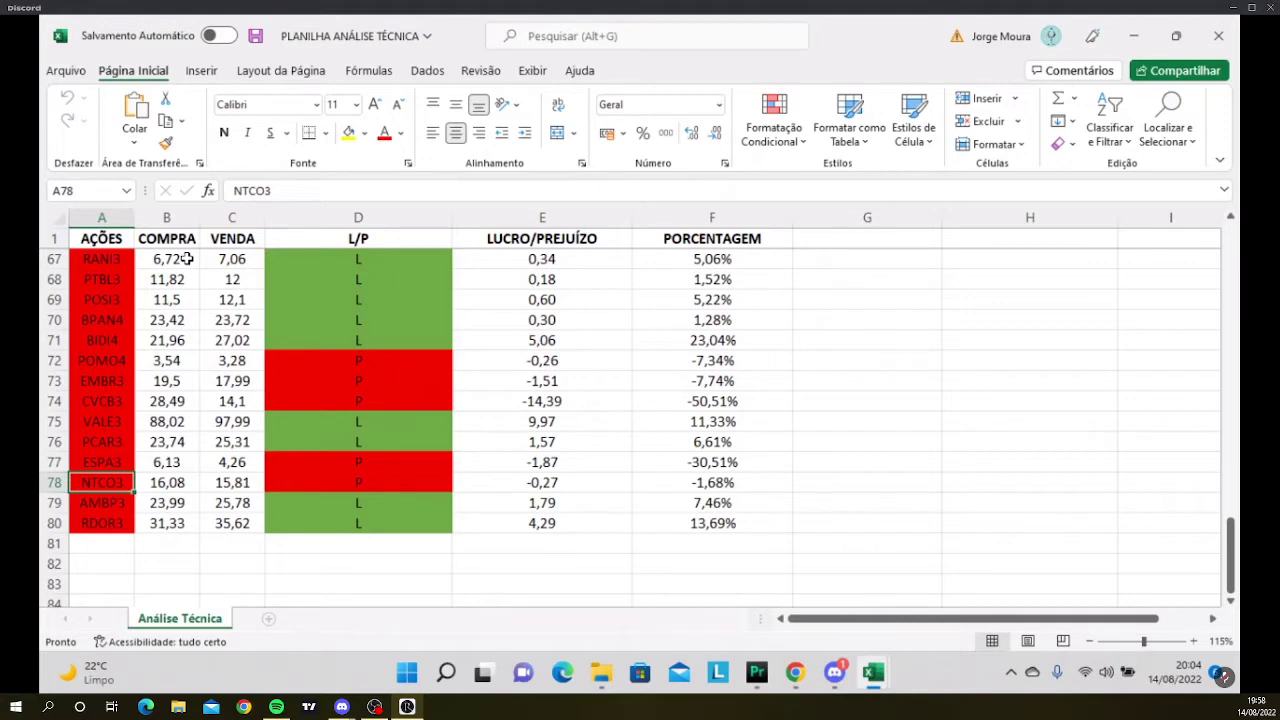
{"action": "key", "text": "Down"}
{"action": "key", "text": "Down"}
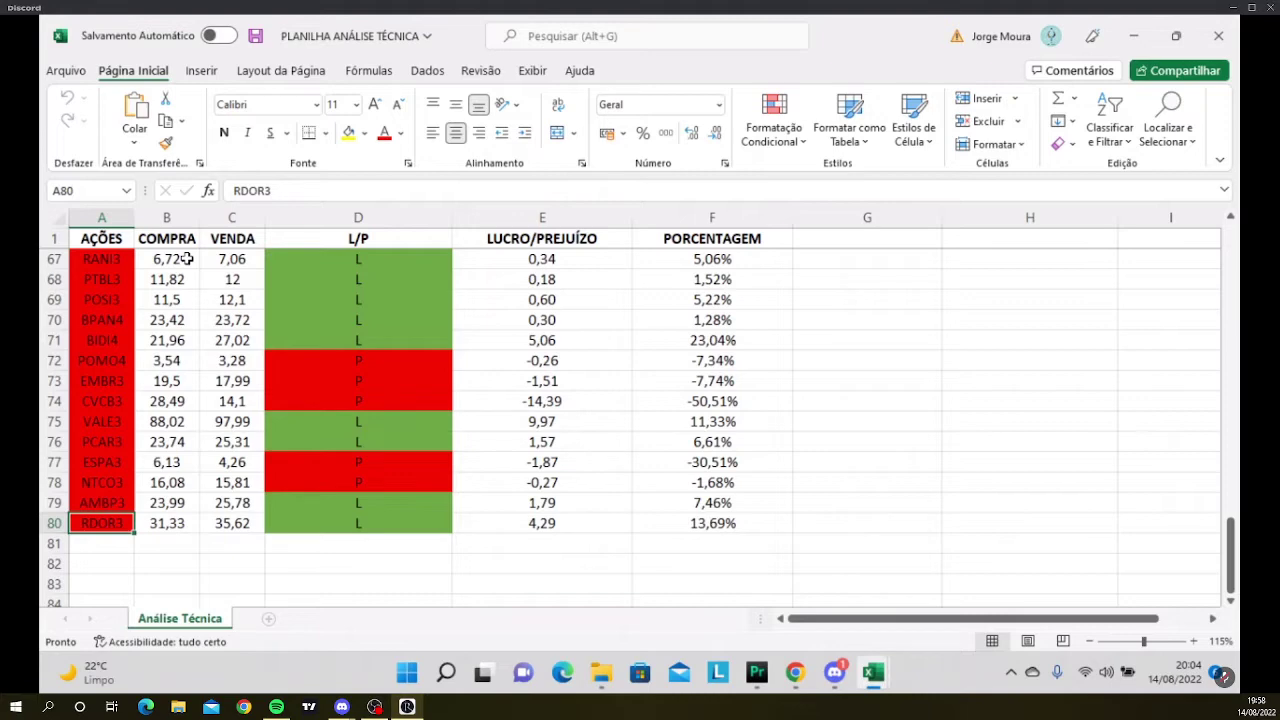
Review the trades back up the AÇÕES column from RDOR3 in row 80 to MILS3 in row 3.
{"action": "key", "text": "Up"}
{"action": "key", "text": "Up"}
{"action": "key", "text": "Up"}
{"action": "key", "text": "Up"}
{"action": "key", "text": "Up"}
{"action": "key", "text": "Up"}
{"action": "key", "text": "Up"}
{"action": "key", "text": "Up"}
{"action": "key", "text": "Up"}
{"action": "key", "text": "Up"}
{"action": "key", "text": "Up"}
{"action": "key", "text": "Up"}
{"action": "key", "text": "Up"}
{"action": "key", "text": "Up"}
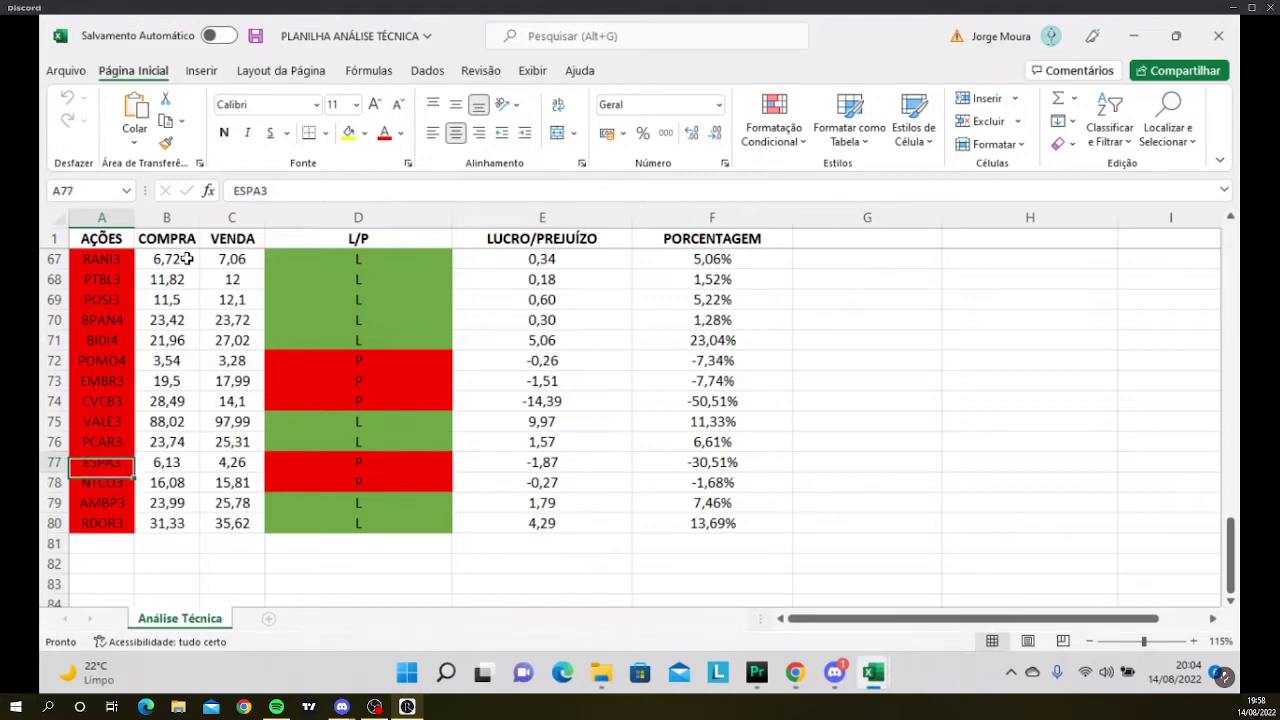
{"action": "key", "text": "Up"}
{"action": "key", "text": "Up"}
{"action": "key", "text": "Up"}
{"action": "key", "text": "Up"}
{"action": "key", "text": "Up"}
{"action": "key", "text": "Up"}
{"action": "key", "text": "Up"}
{"action": "key", "text": "Up"}
{"action": "key", "text": "Up"}
{"action": "key", "text": "Up"}
{"action": "key", "text": "Up"}
{"action": "key", "text": "Up"}
{"action": "key", "text": "Up"}
{"action": "key", "text": "Up"}
{"action": "key", "text": "Up"}
{"action": "key", "text": "Up"}
{"action": "key", "text": "Up"}
{"action": "key", "text": "Up"}
{"action": "key", "text": "Up"}
{"action": "key", "text": "Up"}
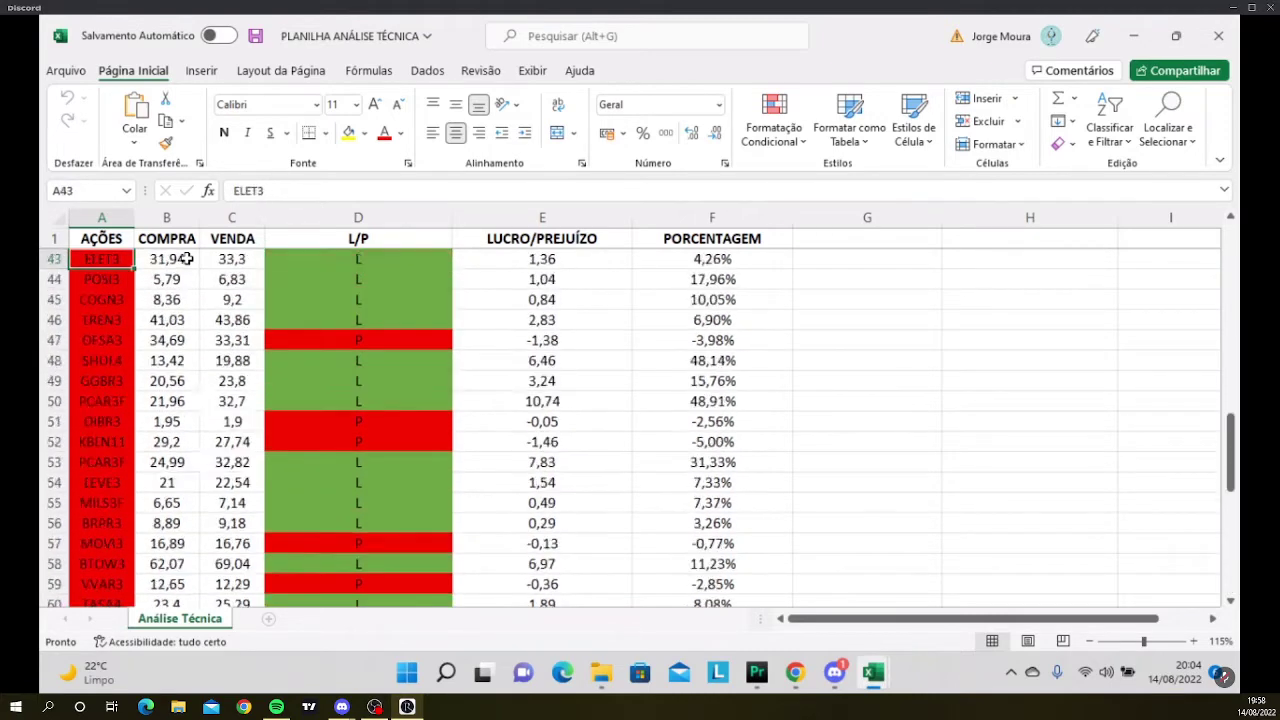
{"action": "key", "text": "Up"}
{"action": "key", "text": "Up"}
{"action": "key", "text": "Up"}
{"action": "key", "text": "Up"}
{"action": "key", "text": "Up"}
{"action": "key", "text": "Up"}
{"action": "key", "text": "Up"}
{"action": "key", "text": "Up"}
{"action": "key", "text": "Up"}
{"action": "key", "text": "Up"}
{"action": "key", "text": "Up"}
{"action": "key", "text": "Up"}
{"action": "key", "text": "Up"}
{"action": "key", "text": "Up"}
{"action": "key", "text": "Up"}
{"action": "key", "text": "Up"}
{"action": "key", "text": "Up"}
{"action": "key", "text": "Up"}
{"action": "key", "text": "Up"}
{"action": "key", "text": "Up"}
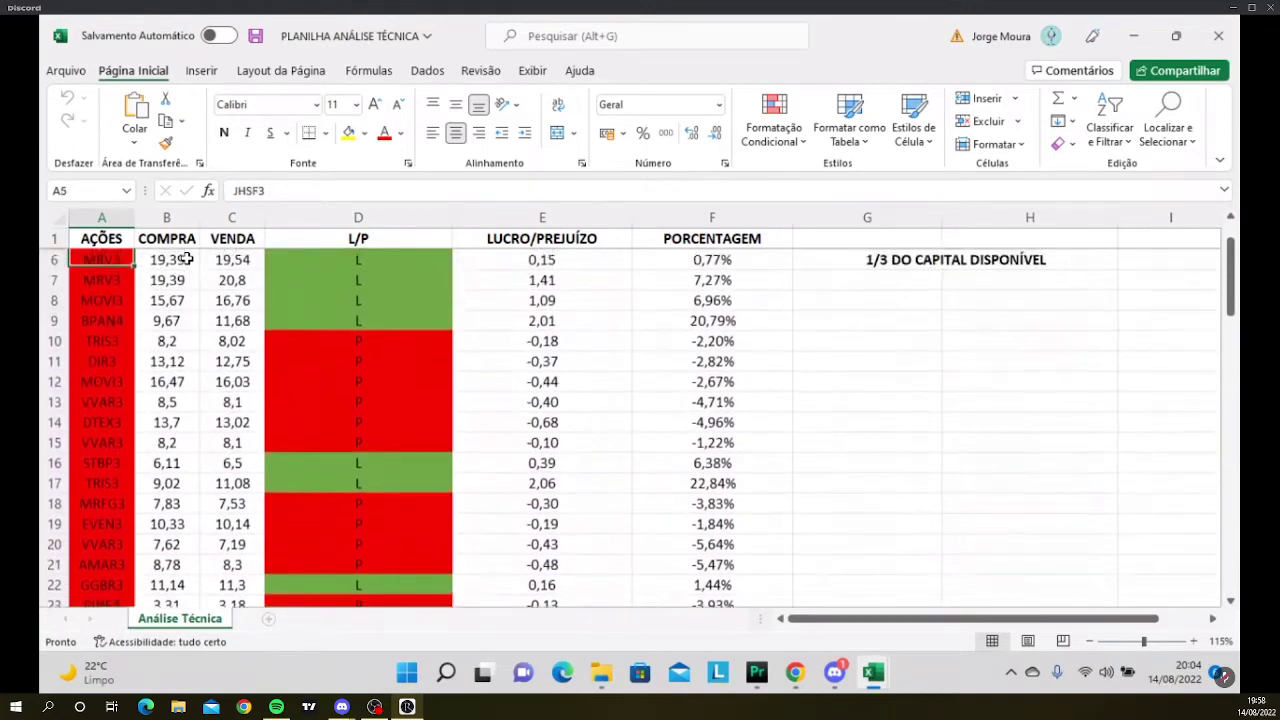
{"action": "key", "text": "Up"}
{"action": "key", "text": "Down"}
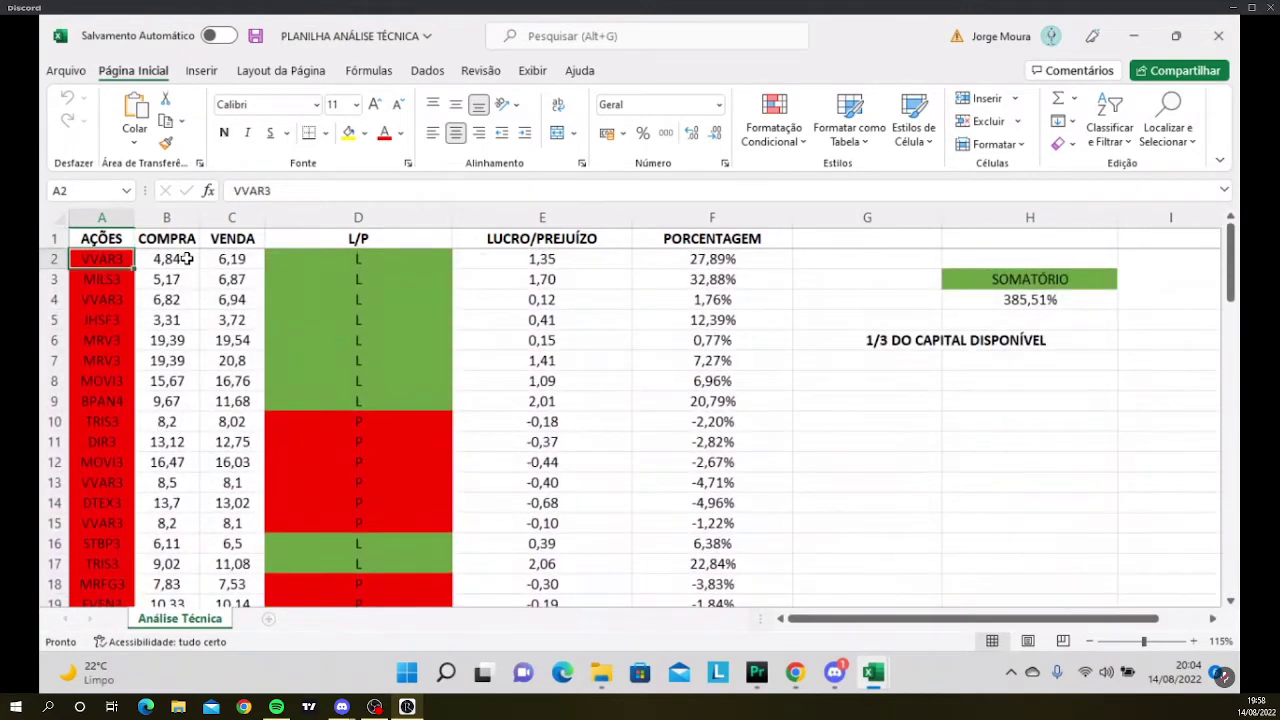
{"action": "key", "text": "Down"}
Examine the SOMATÓRIO total of the trade percentages in cell H4.
{"action": "key", "text": "Right"}
{"action": "key", "text": "Right"}
{"action": "key", "text": "Right"}
{"action": "key", "text": "Right"}
{"action": "key", "text": "Right"}
{"action": "key", "text": "Right"}
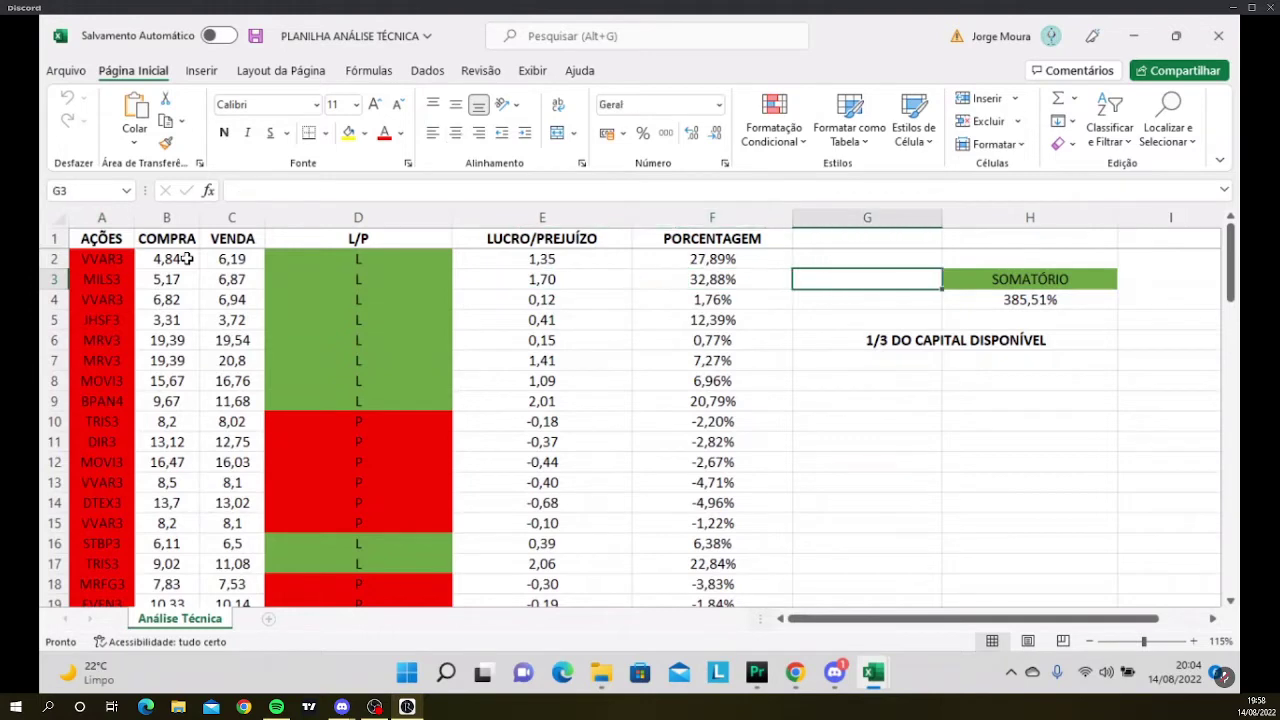
{"action": "key", "text": "Down"}
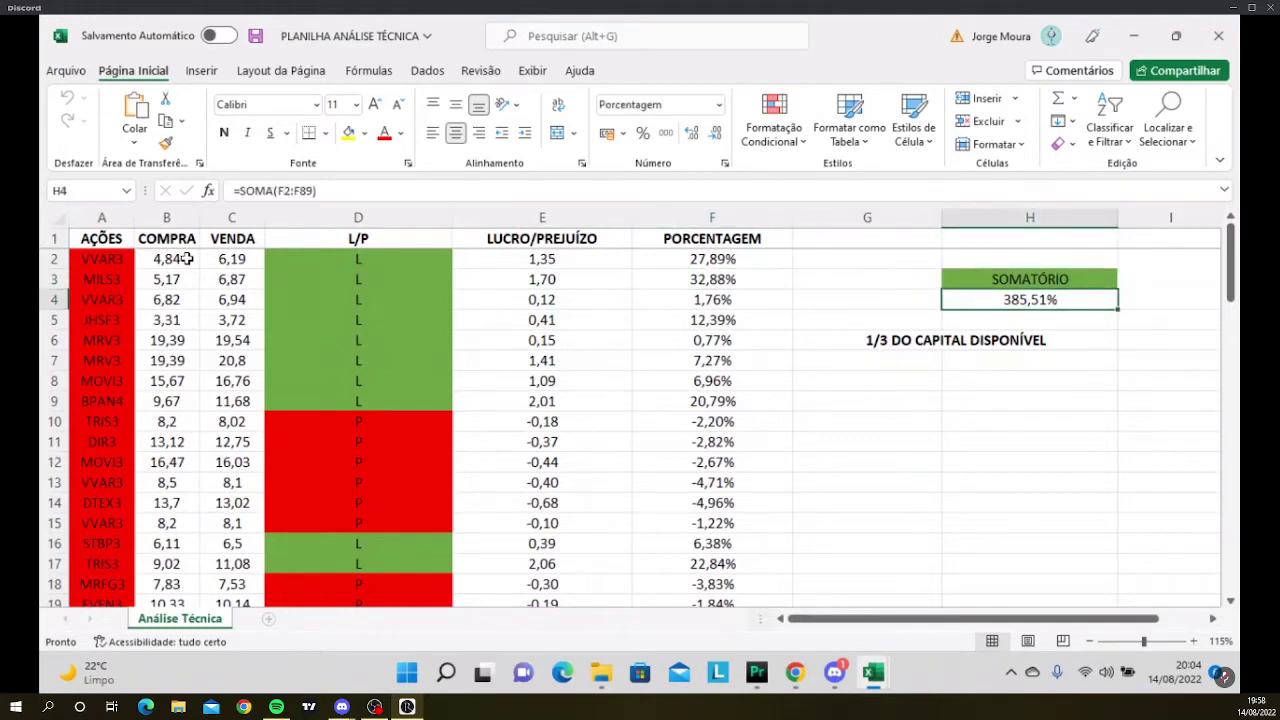
{"action": "key", "text": "Up"}
{"action": "key", "text": "Down"}
{"action": "key", "text": "Left"}
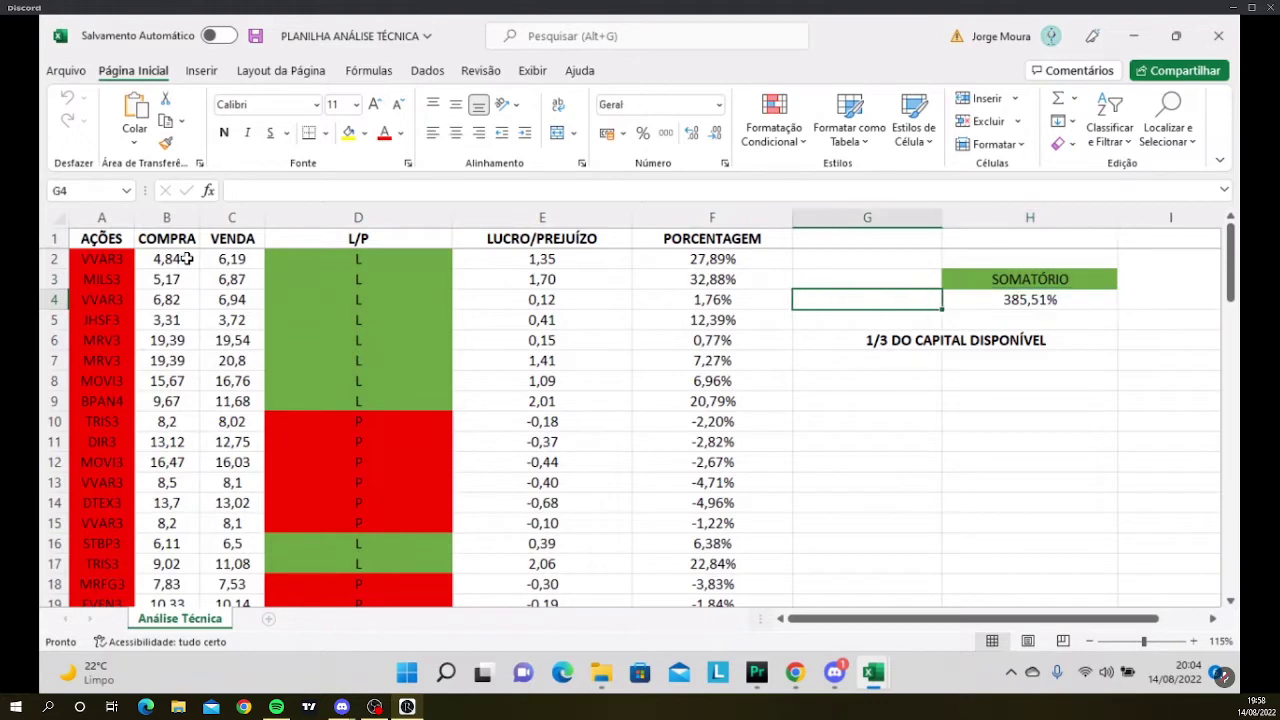
{"action": "key", "text": "Right"}
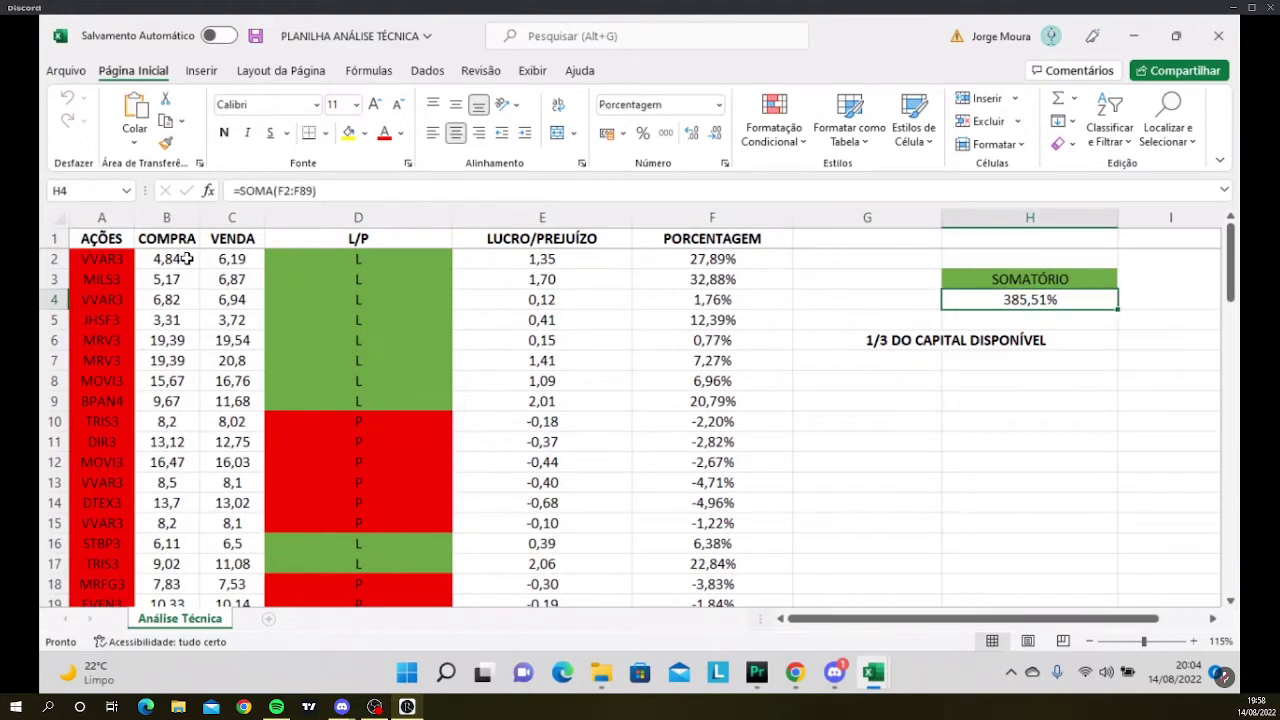
Examine row 4's percentage, LUCRO/PREJUÍZO and L/P cells for the VVAR3 trade.
{"action": "key", "text": "Left"}
{"action": "key", "text": "Left"}
{"action": "key", "text": "Right"}
{"action": "key", "text": "Left"}
{"action": "key", "text": "Left"}
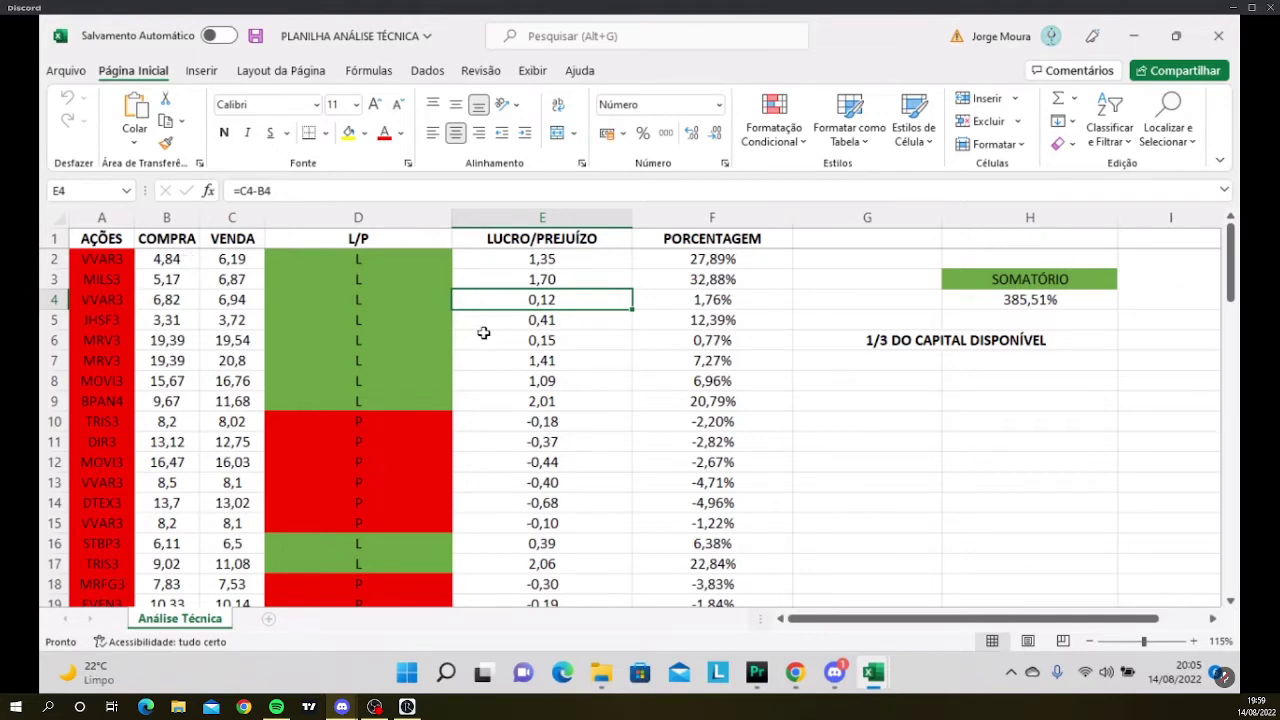
{"action": "key", "text": "Left"}
Review the L/P classifications down column D from row 4 through the run of losses in rows 10 to 15.
{"action": "key", "text": "Down"}
{"action": "key", "text": "Down"}
{"action": "key", "text": "Down"}
{"action": "key", "text": "Down"}
{"action": "key", "text": "Down"}
{"action": "key", "text": "Down"}
{"action": "key", "text": "Down"}
{"action": "key", "text": "Down"}
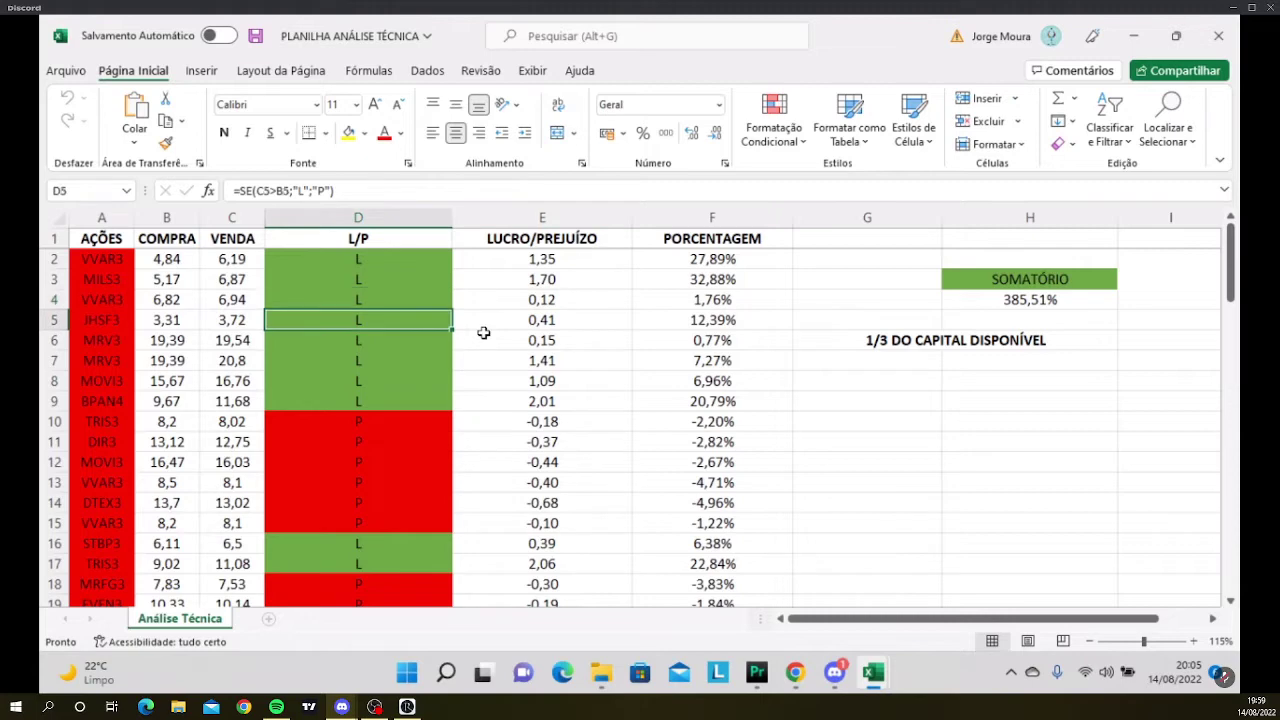
{"action": "key", "text": "Down"}
{"action": "key", "text": "Down"}
{"action": "key", "text": "Down"}
{"action": "key", "text": "Down"}
{"action": "key", "text": "Down"}
{"action": "key", "text": "Down"}
{"action": "key", "text": "Down"}
{"action": "key", "text": "Down"}
{"action": "key", "text": "Down"}
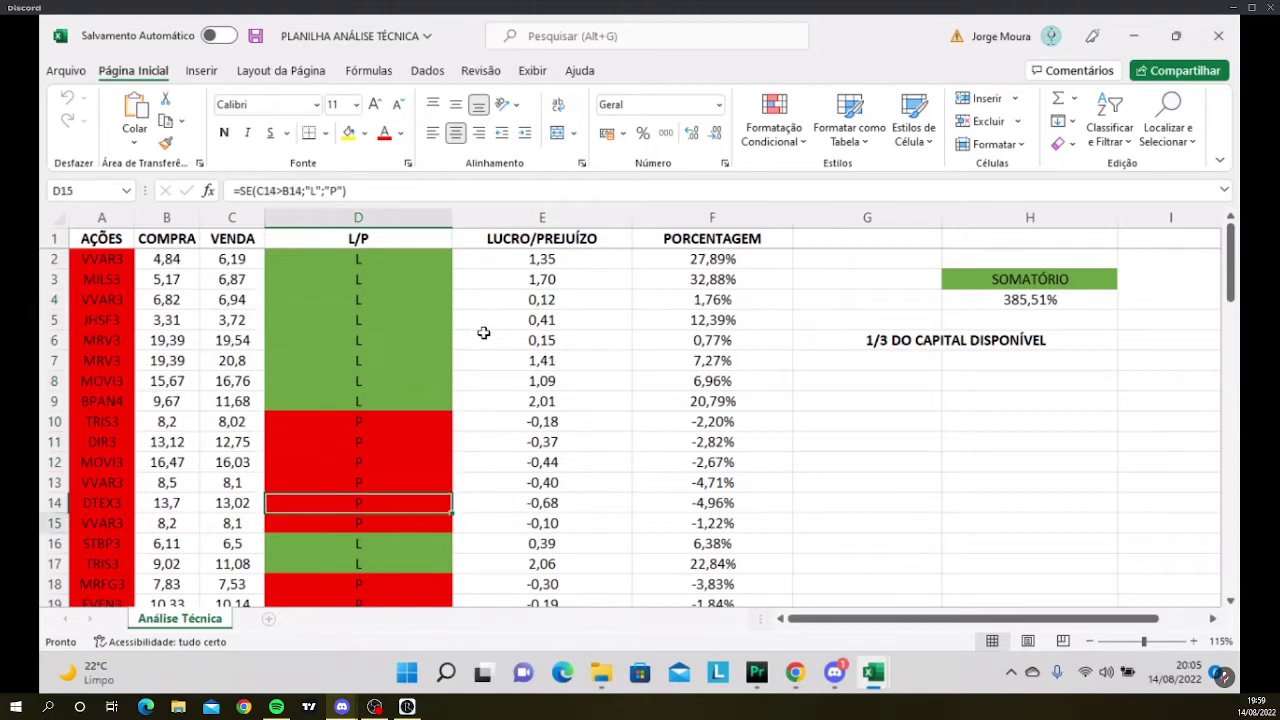
Review the L/P classifications from row 16 down to the JHSF3 and MILS3F losses in rows 30 and 31.
{"action": "key", "text": "Down"}
{"action": "key", "text": "Down"}
{"action": "key", "text": "Down"}
{"action": "key", "text": "Down"}
{"action": "key", "text": "Down"}
{"action": "key", "text": "Down"}
{"action": "key", "text": "Down"}
{"action": "key", "text": "Down"}
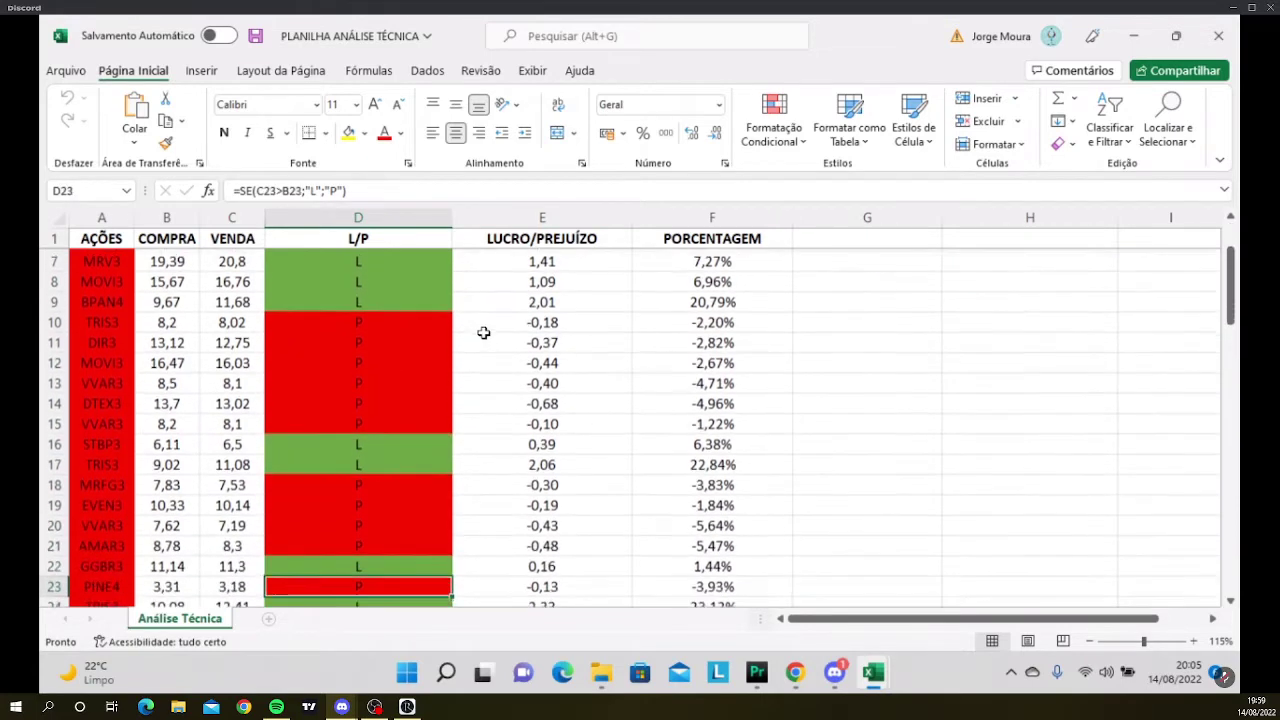
{"action": "key", "text": "Down"}
{"action": "key", "text": "Down"}
{"action": "key", "text": "Down"}
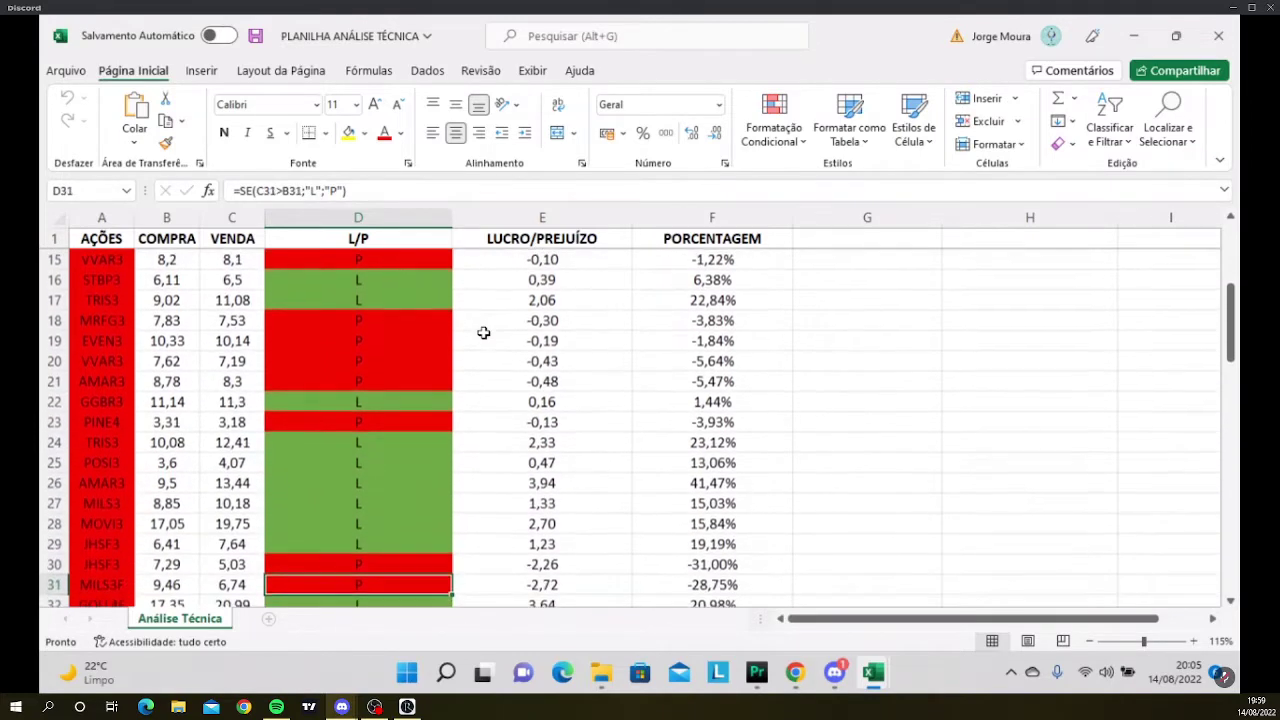
{"action": "key", "text": "Up"}
{"action": "key", "text": "Up"}
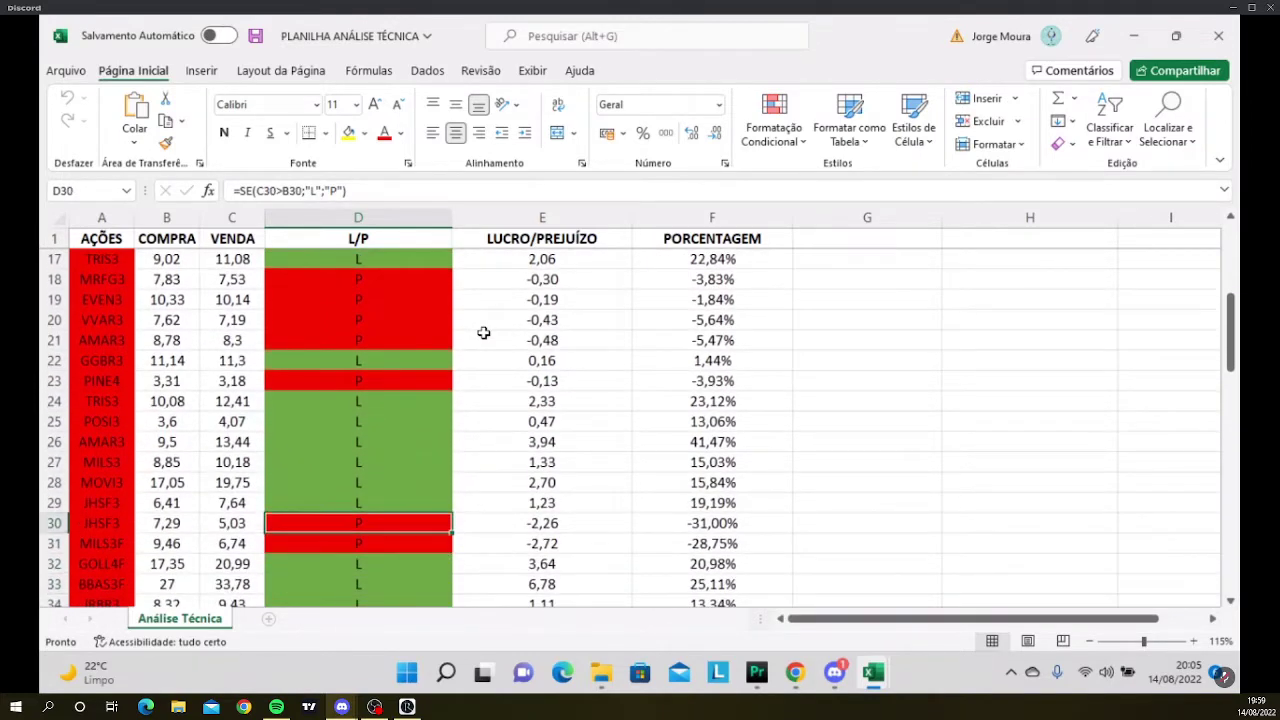
Review the L/P classifications from row 32 down to the COGN3 and IRBR3 losses in rows 37 and 38.
{"action": "key", "text": "Down"}
{"action": "key", "text": "Down"}
{"action": "key", "text": "Down"}
{"action": "key", "text": "Down"}
{"action": "key", "text": "Down"}
{"action": "key", "text": "Down"}
{"action": "key", "text": "Down"}
{"action": "key", "text": "Down"}
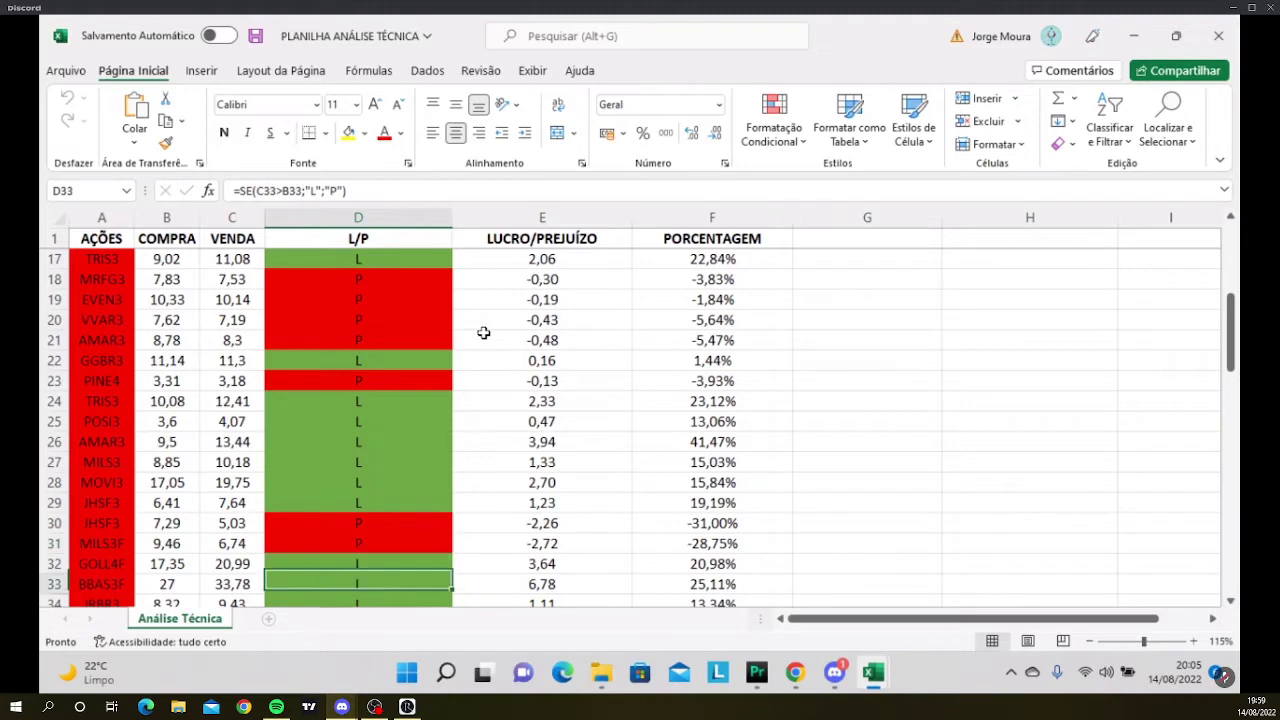
{"action": "key", "text": "Down"}
{"action": "key", "text": "Down"}
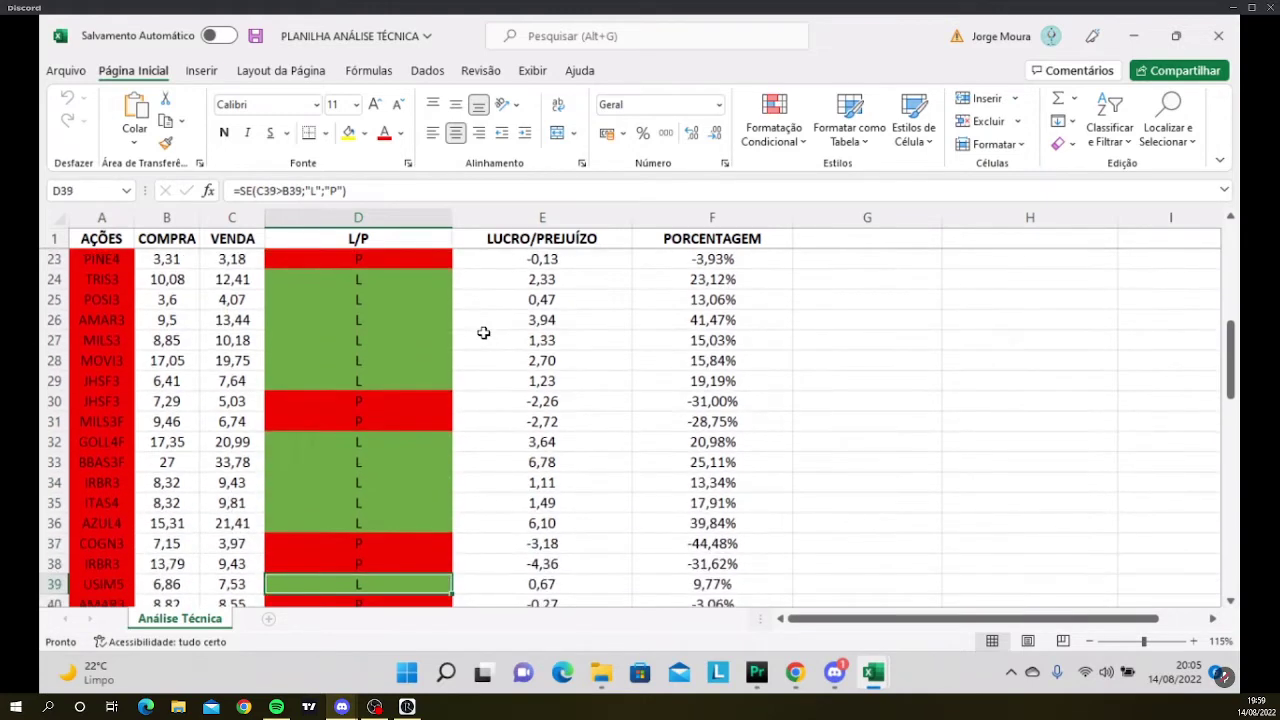
{"action": "key", "text": "Up"}
{"action": "key", "text": "Up"}
{"action": "key", "text": "Up"}
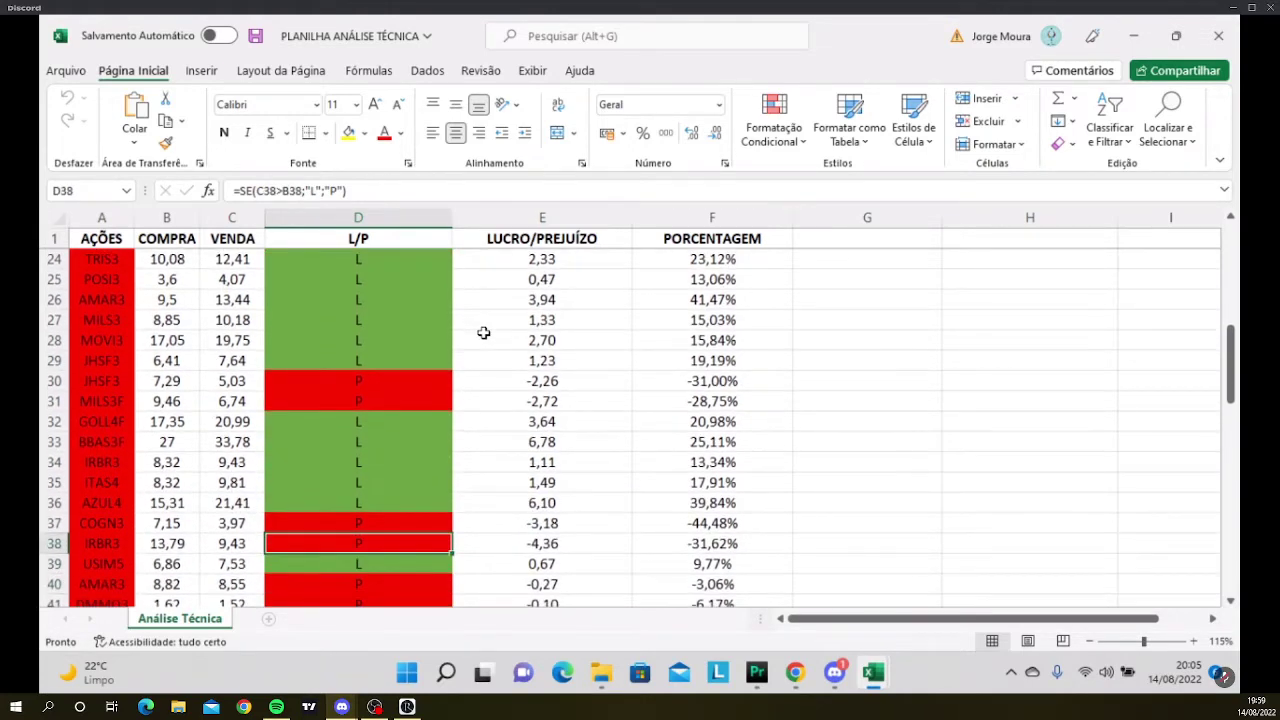
Examine the COGN3 trade in row 37, comparing its purchase price, sale price, loss amount and percentage.
{"action": "key", "text": "Left"}
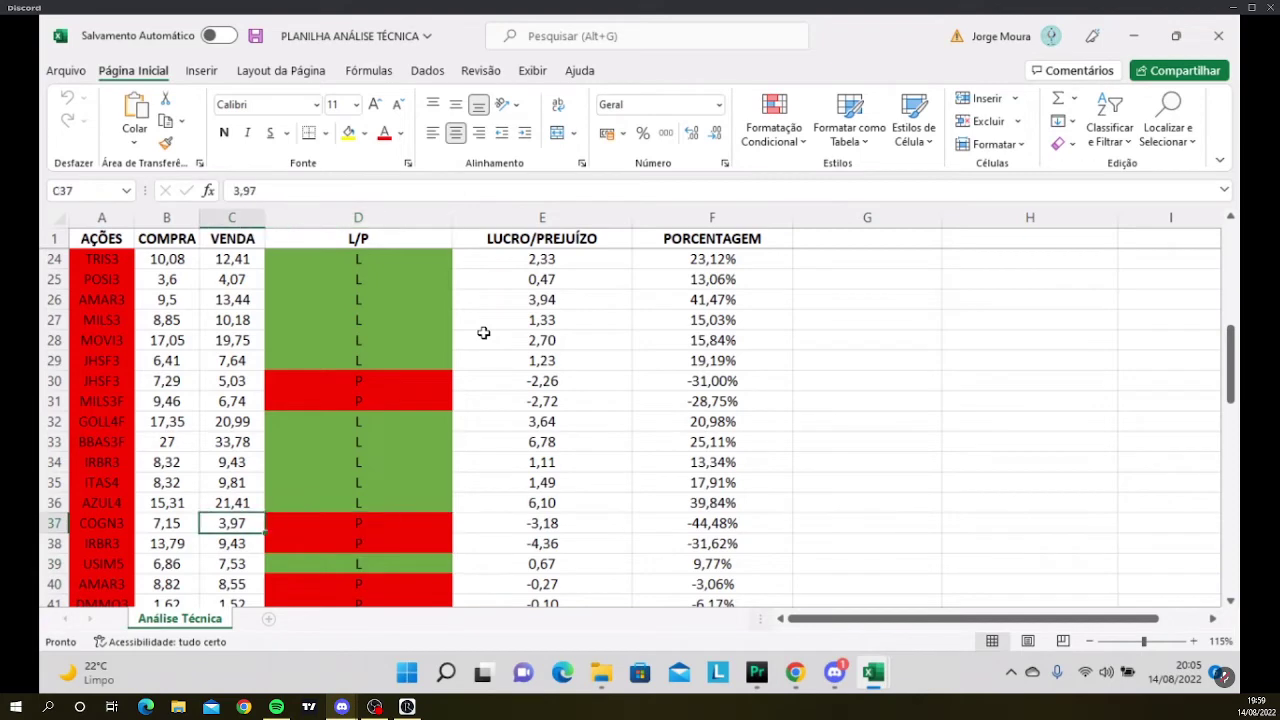
{"action": "key", "text": "Right"}
{"action": "key", "text": "Right"}
{"action": "key", "text": "Left"}
{"action": "key", "text": "Left"}
{"action": "key", "text": "Left"}
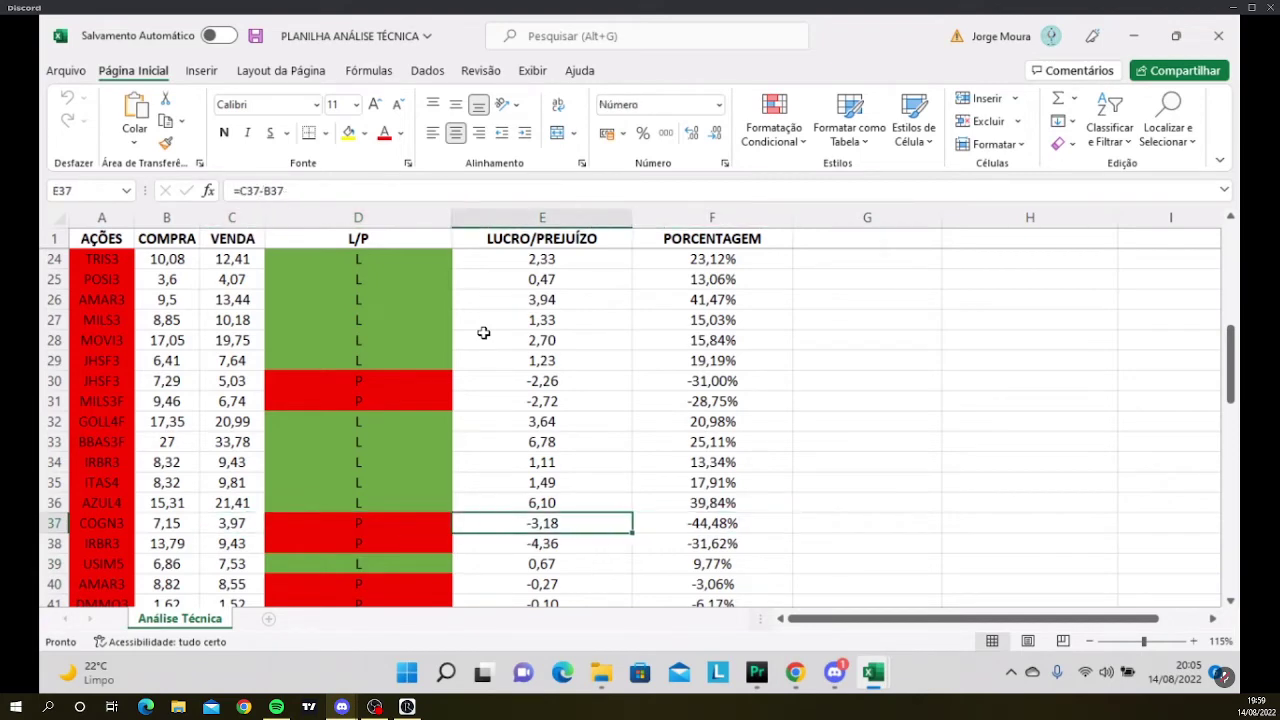
{"action": "key", "text": "Right"}
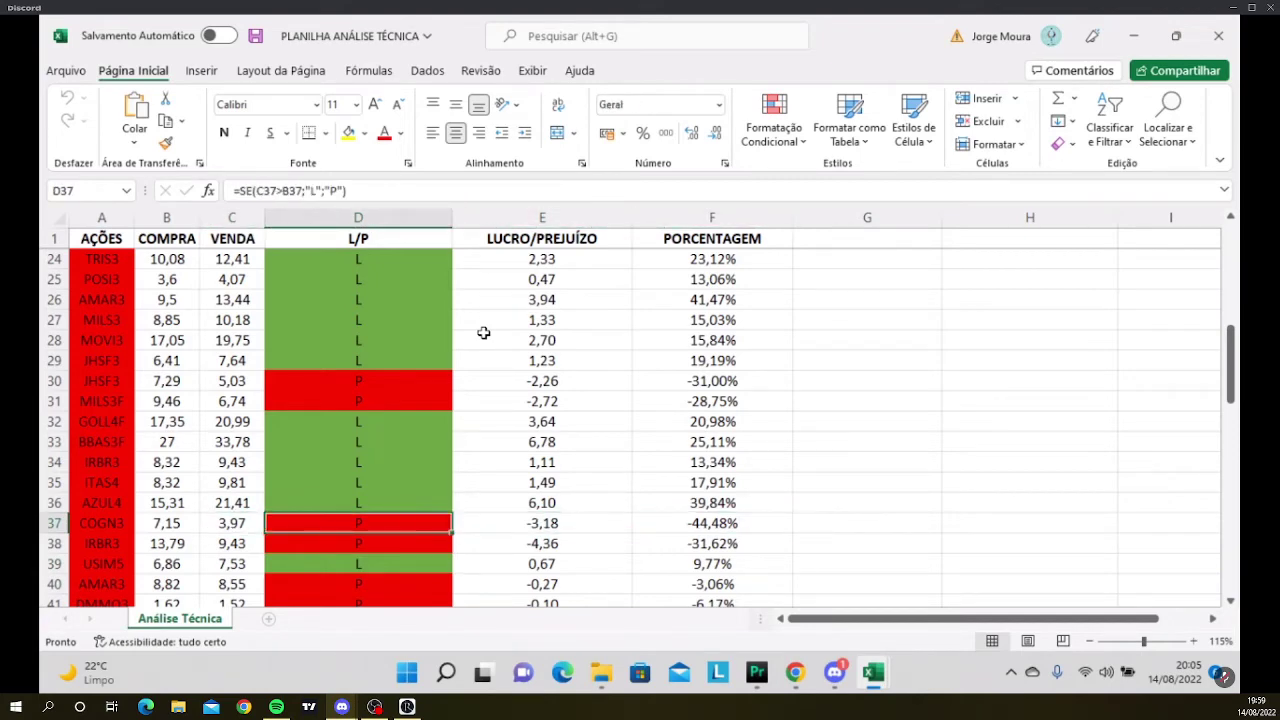
{"action": "key", "text": "Right"}
{"action": "key", "text": "Right"}
{"action": "key", "text": "Left"}
{"action": "key", "text": "Right"}
{"action": "key", "text": "Left"}
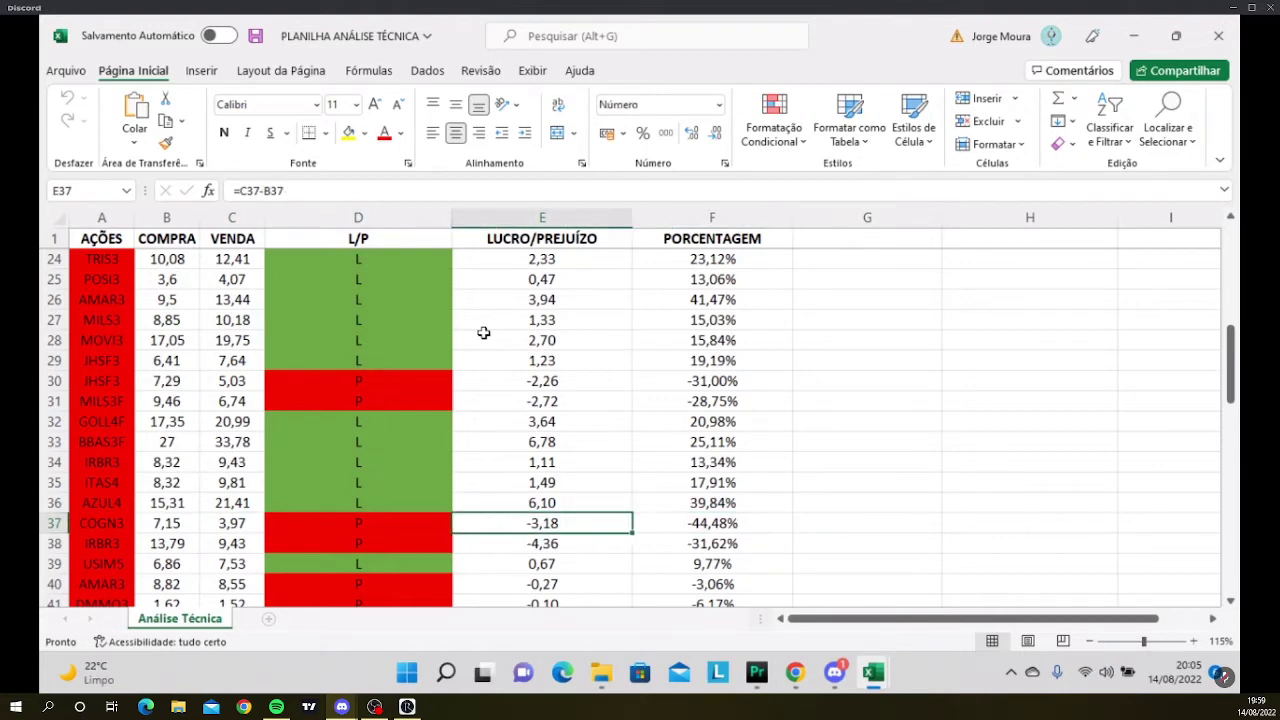
{"action": "key", "text": "Left"}
{"action": "key", "text": "Left"}
{"action": "key", "text": "Left"}
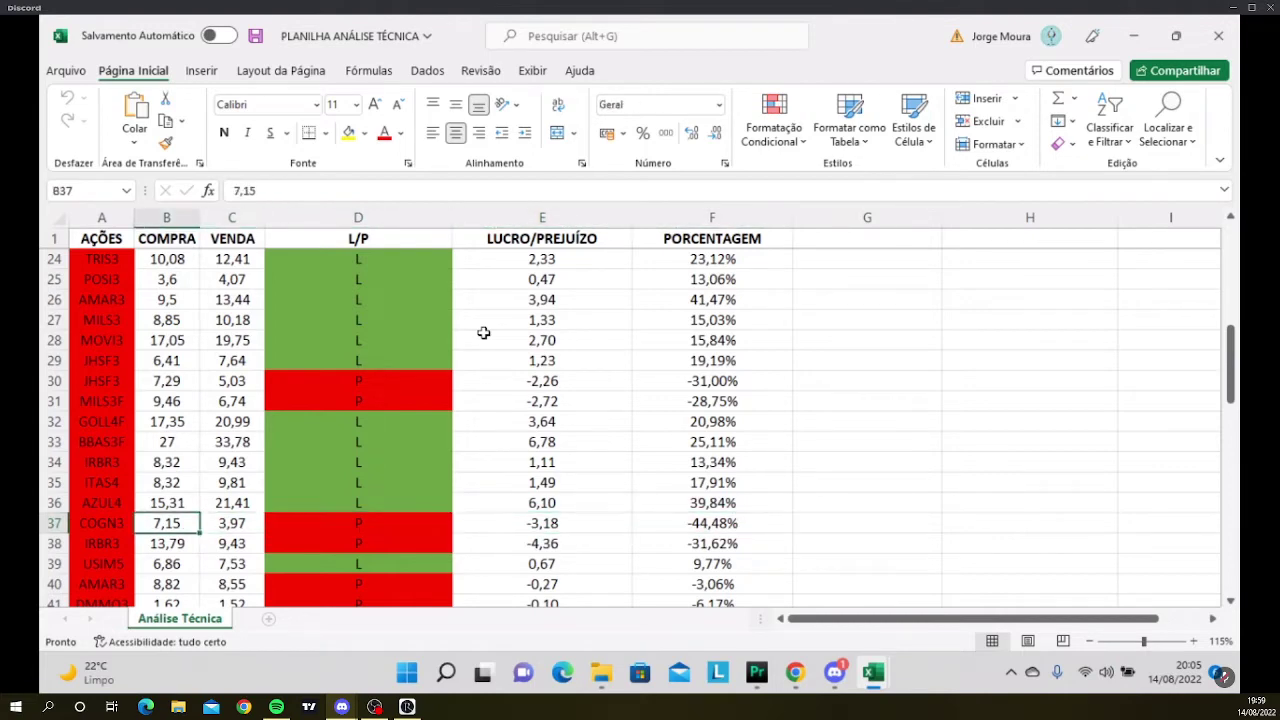
{"action": "key", "text": "Right"}
{"action": "key", "text": "Left"}
{"action": "key", "text": "Right"}
{"action": "key", "text": "Right"}
{"action": "key", "text": "Right"}
{"action": "key", "text": "Right"}
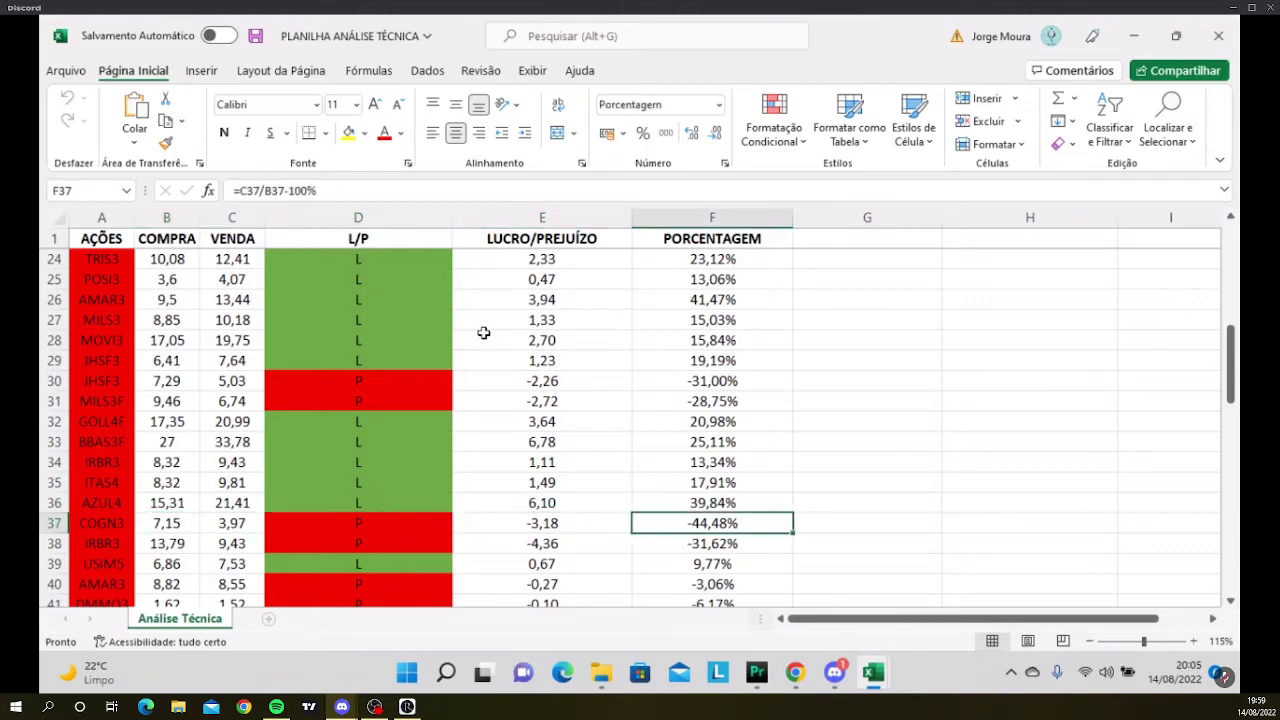
Go through the L/P classifications from COGN3 in row 37 down to MOVI3 in row 57.
{"action": "key", "text": "Left"}
{"action": "key", "text": "Left"}
{"action": "key", "text": "Down"}
{"action": "key", "text": "Down"}
{"action": "key", "text": "Down"}
{"action": "key", "text": "Down"}
{"action": "key", "text": "Down"}
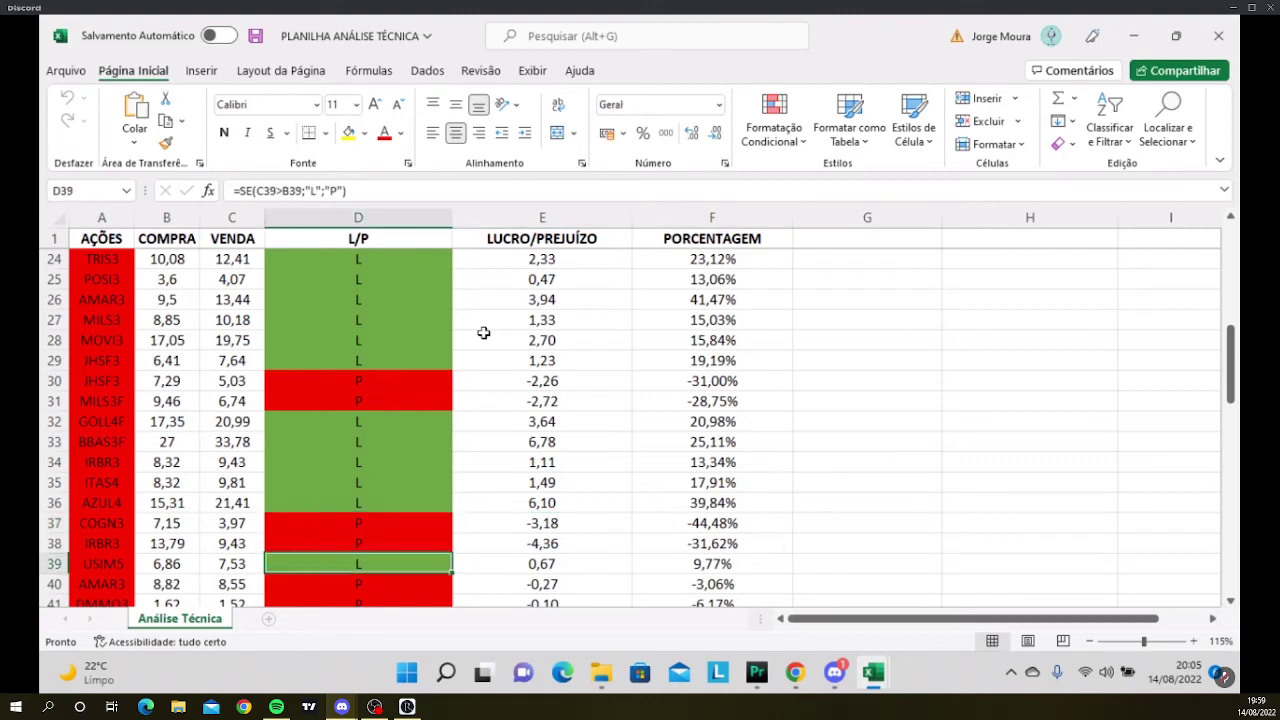
{"action": "key", "text": "Down"}
{"action": "key", "text": "Down"}
{"action": "key", "text": "Down"}
{"action": "key", "text": "Down"}
{"action": "key", "text": "Down"}
{"action": "key", "text": "Down"}
{"action": "key", "text": "Down"}
{"action": "key", "text": "Down"}
{"action": "key", "text": "Down"}
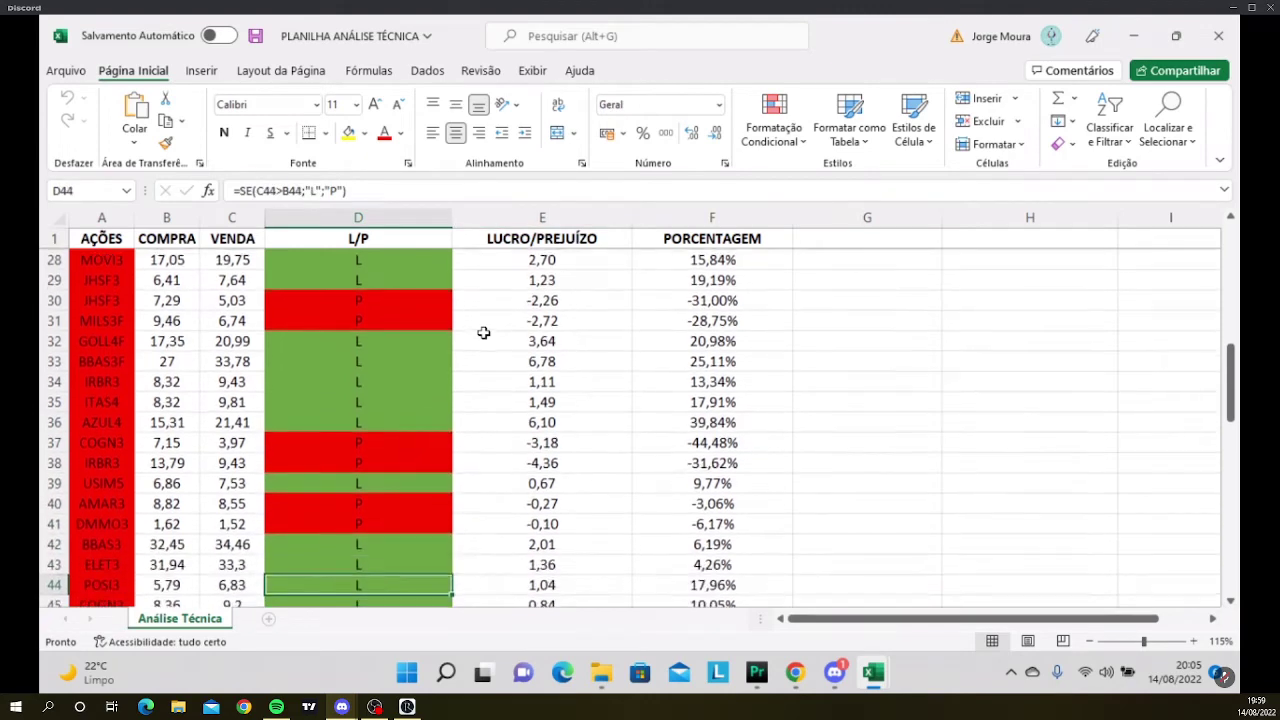
{"action": "key", "text": "Down"}
{"action": "key", "text": "Down"}
{"action": "key", "text": "Down"}
{"action": "key", "text": "Down"}
{"action": "key", "text": "Down"}
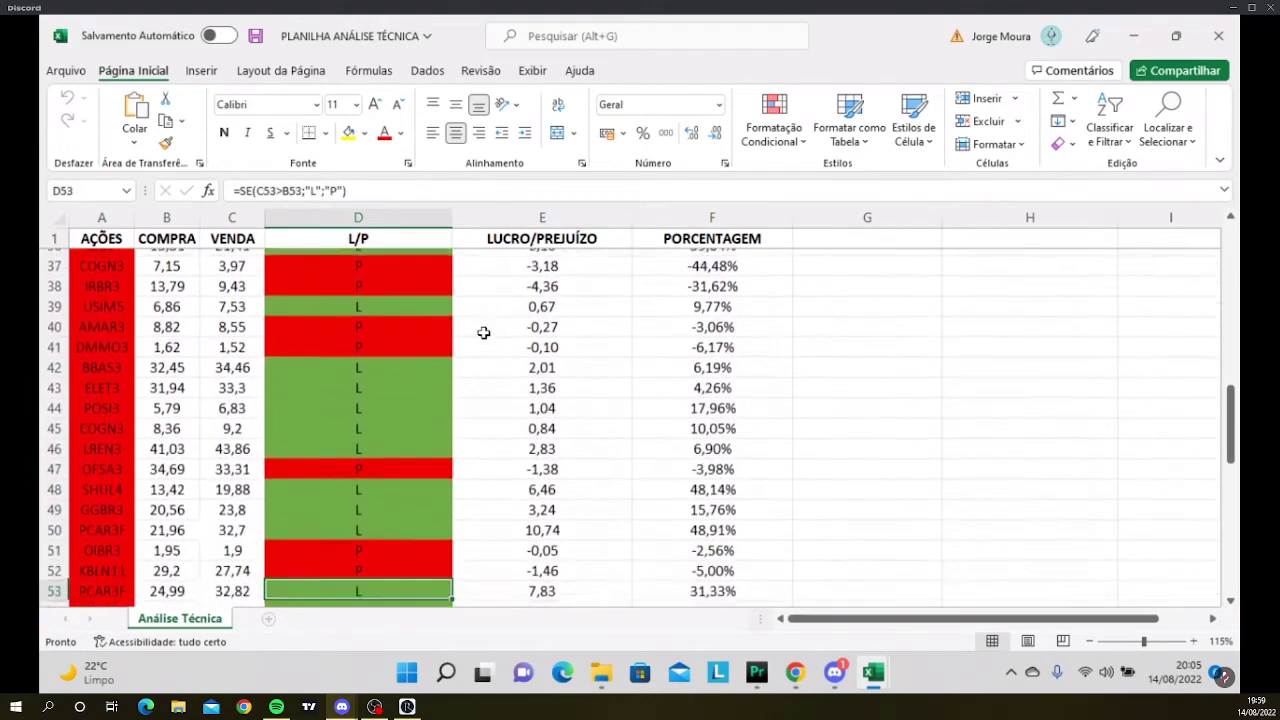
{"action": "key", "text": "Down"}
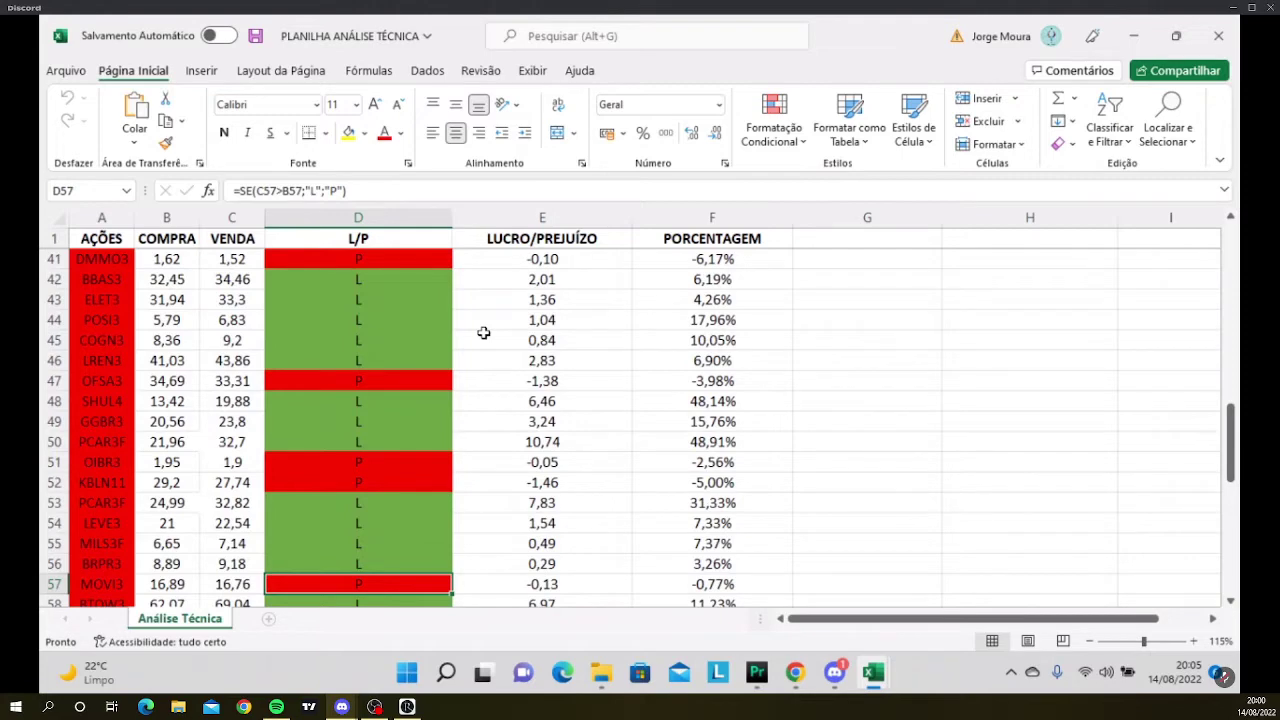
Continue reviewing the L/P classifications from MOVI3 in row 57 to PTBL3 in row 66.
{"action": "key", "text": "Down"}
{"action": "key", "text": "Down"}
{"action": "key", "text": "Down"}
{"action": "key", "text": "Down"}
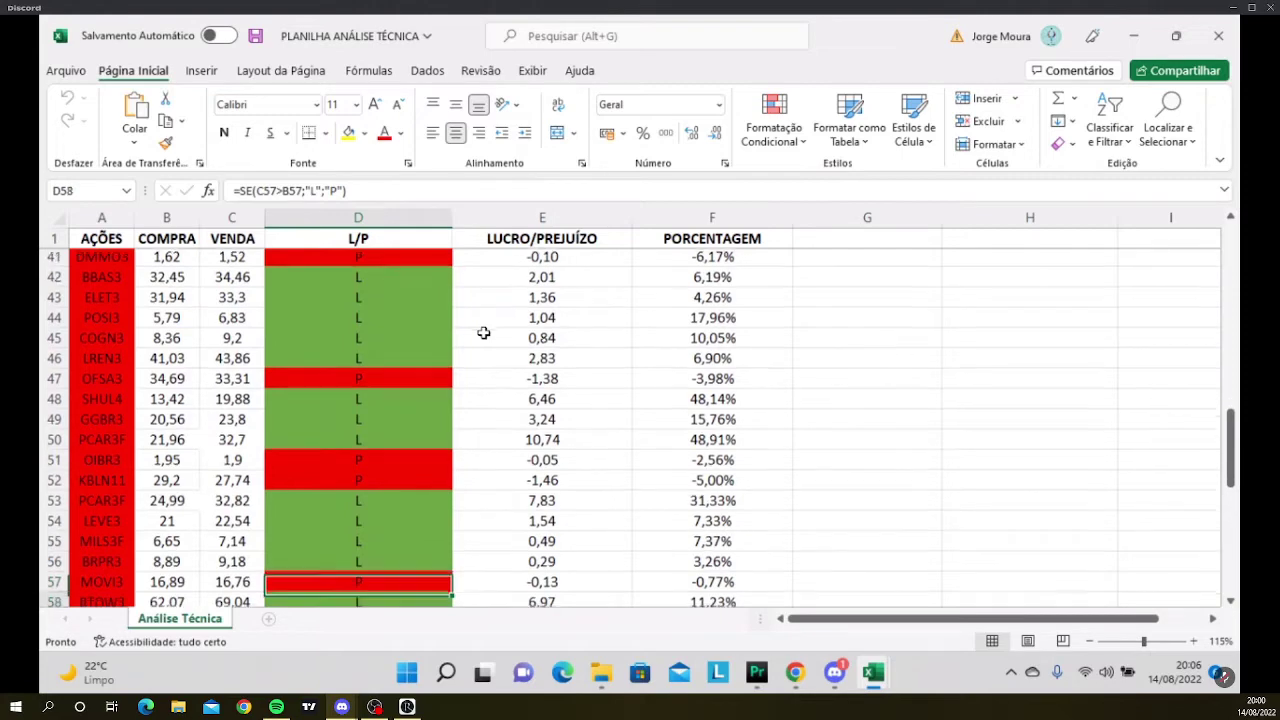
{"action": "key", "text": "Down"}
{"action": "key", "text": "Down"}
{"action": "key", "text": "Down"}
{"action": "key", "text": "Down"}
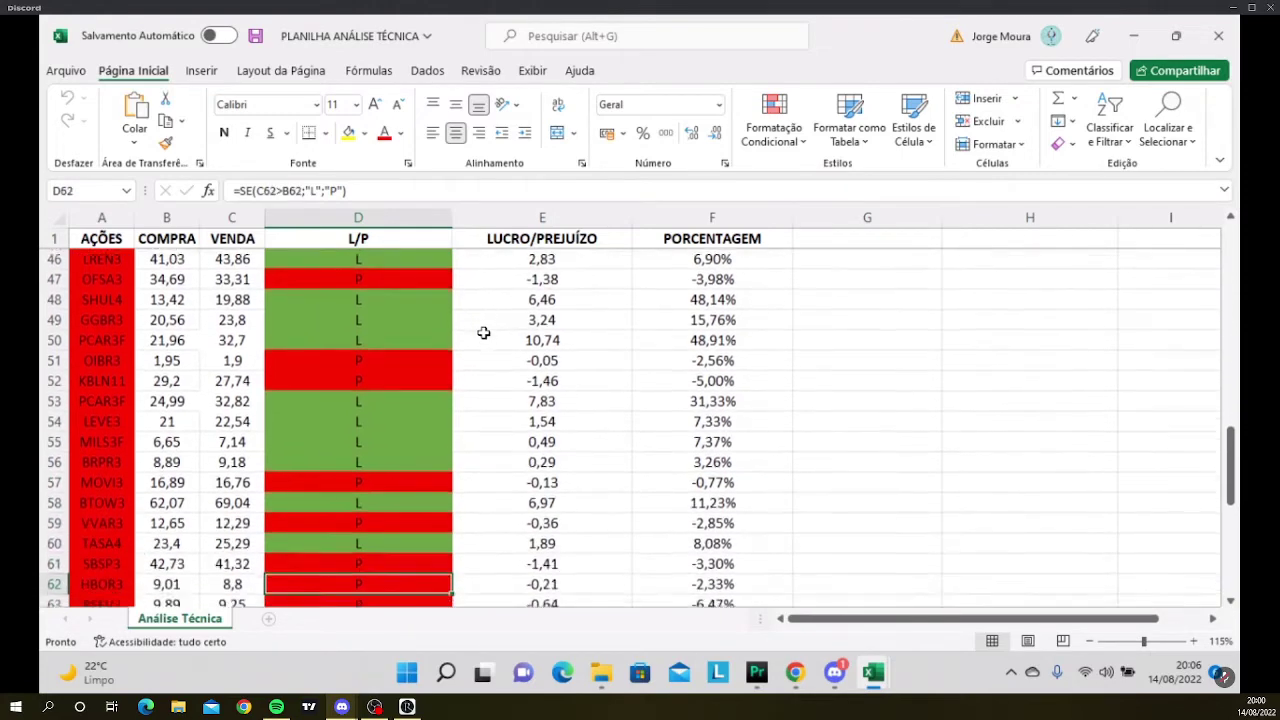
{"action": "key", "text": "Down"}
{"action": "key", "text": "Down"}
{"action": "key", "text": "Down"}
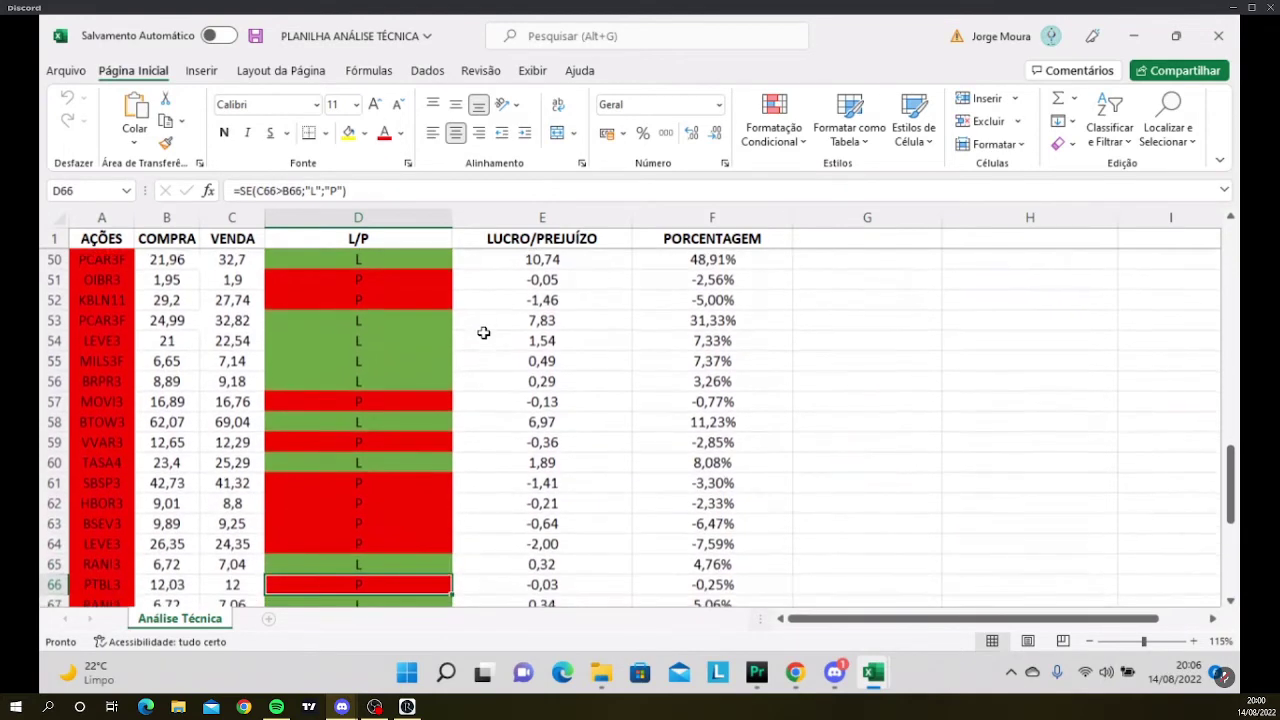
Examine the PTBL3 trades in rows 66 and 68, including the sale price.
{"action": "key", "text": "Right"}
{"action": "key", "text": "Left"}
{"action": "key", "text": "Left"}
{"action": "key", "text": "Right"}
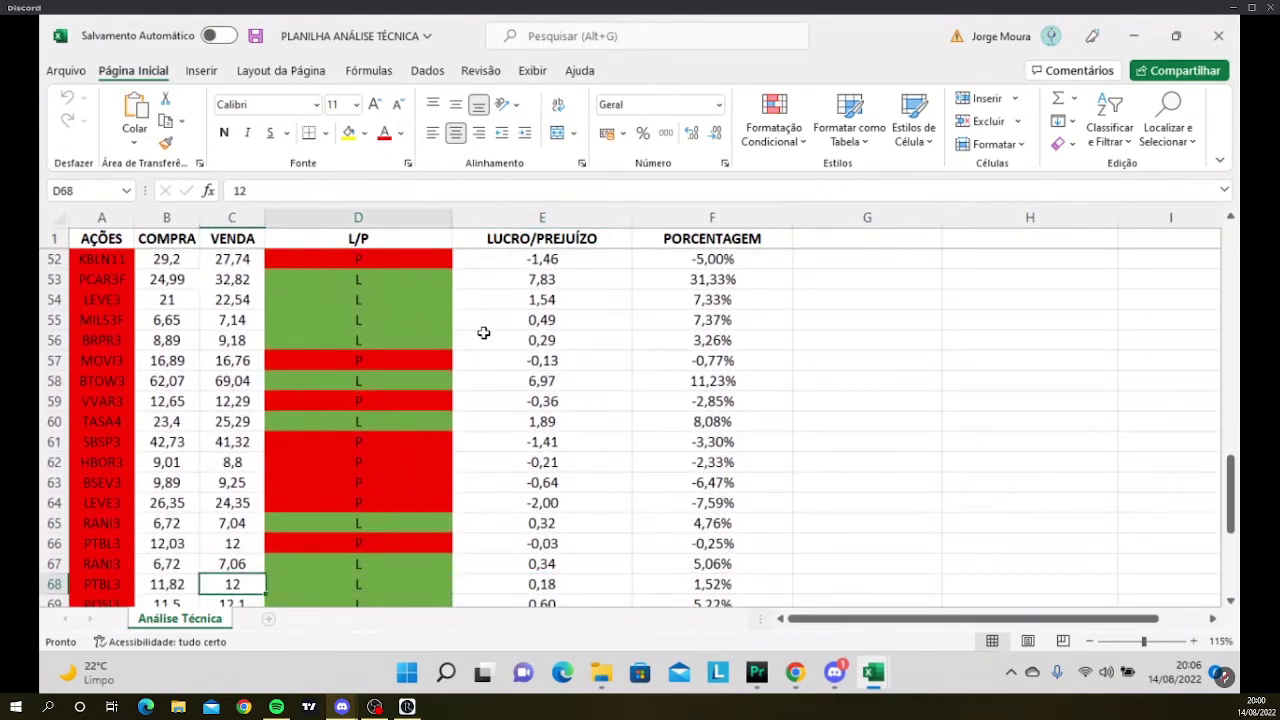
{"action": "key", "text": "Right"}
{"action": "key", "text": "Up"}
{"action": "key", "text": "Up"}
{"action": "key", "text": "Left"}
Review the remaining L/P classifications down to the final RDOR3 trade in row 80.
{"action": "key", "text": "Down"}
{"action": "key", "text": "Down"}
{"action": "key", "text": "Down"}
{"action": "key", "text": "Down"}
{"action": "key", "text": "Down"}
{"action": "key", "text": "Down"}
{"action": "key", "text": "Down"}
{"action": "key", "text": "Down"}
{"action": "key", "text": "Down"}
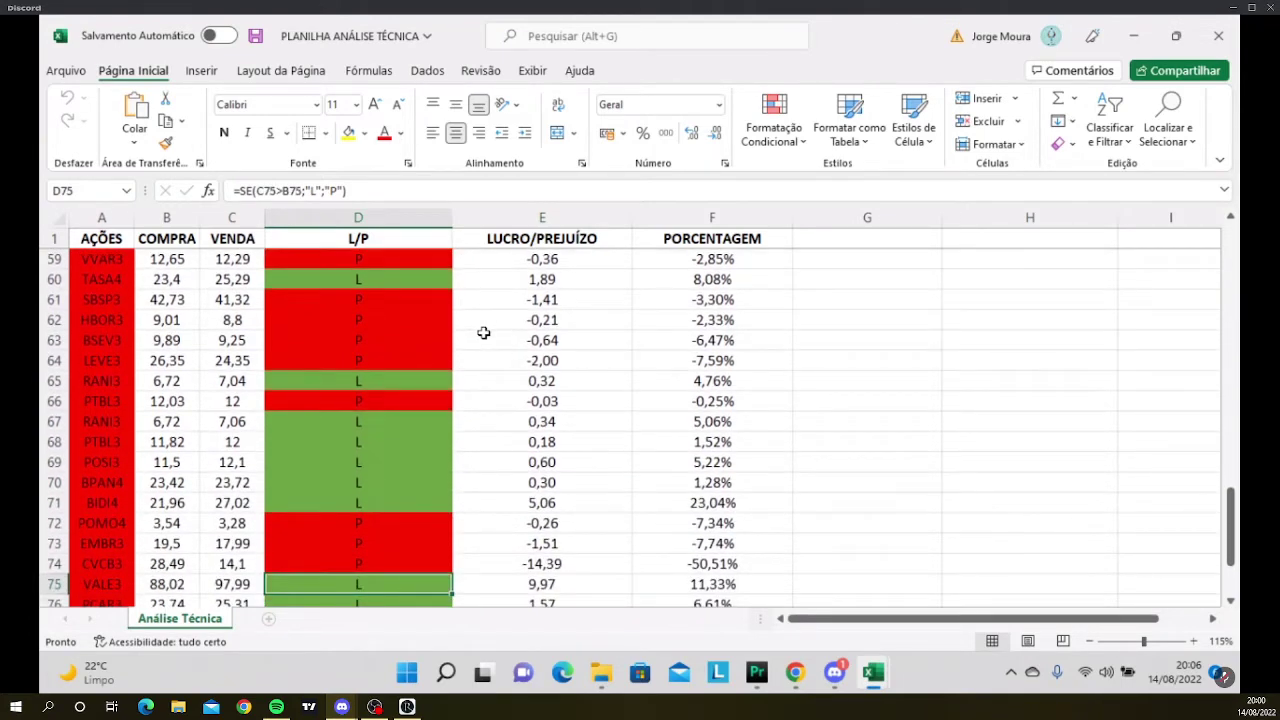
{"action": "key", "text": "Down"}
{"action": "key", "text": "Down"}
{"action": "key", "text": "Down"}
{"action": "key", "text": "Down"}
{"action": "key", "text": "Down"}
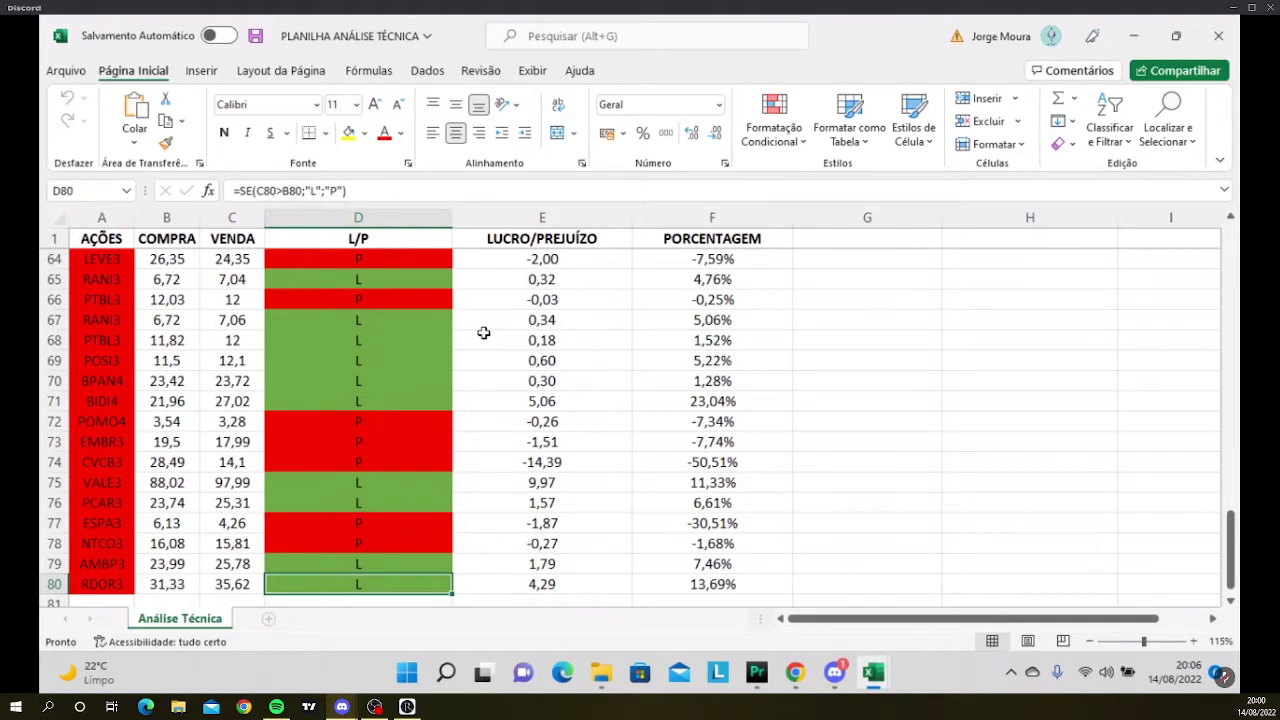
{"action": "key", "text": "Down"}
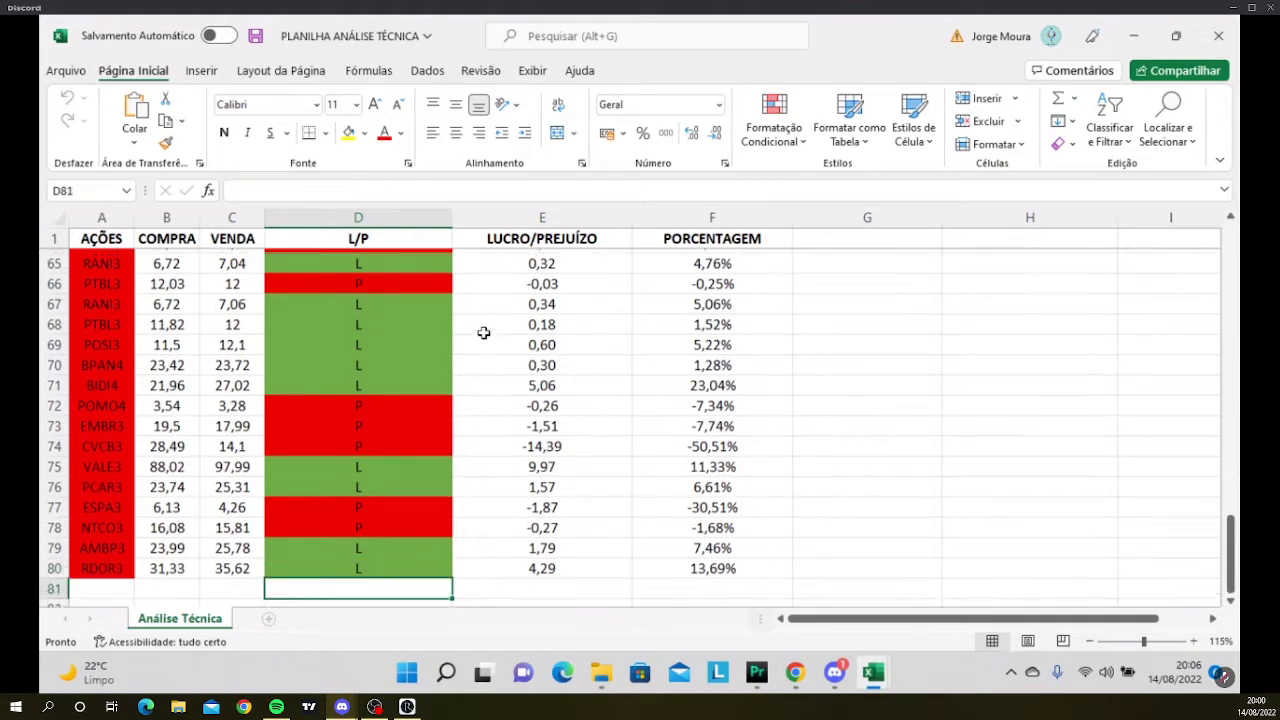
Examine the ESPA3 trade in row 77, including its L/P, LUCRO/PREJUÍZO and PORCENTAGEM cells.
{"action": "key", "text": "Up"}
{"action": "key", "text": "Up"}
{"action": "key", "text": "Up"}
{"action": "key", "text": "Up"}
{"action": "key", "text": "Up"}
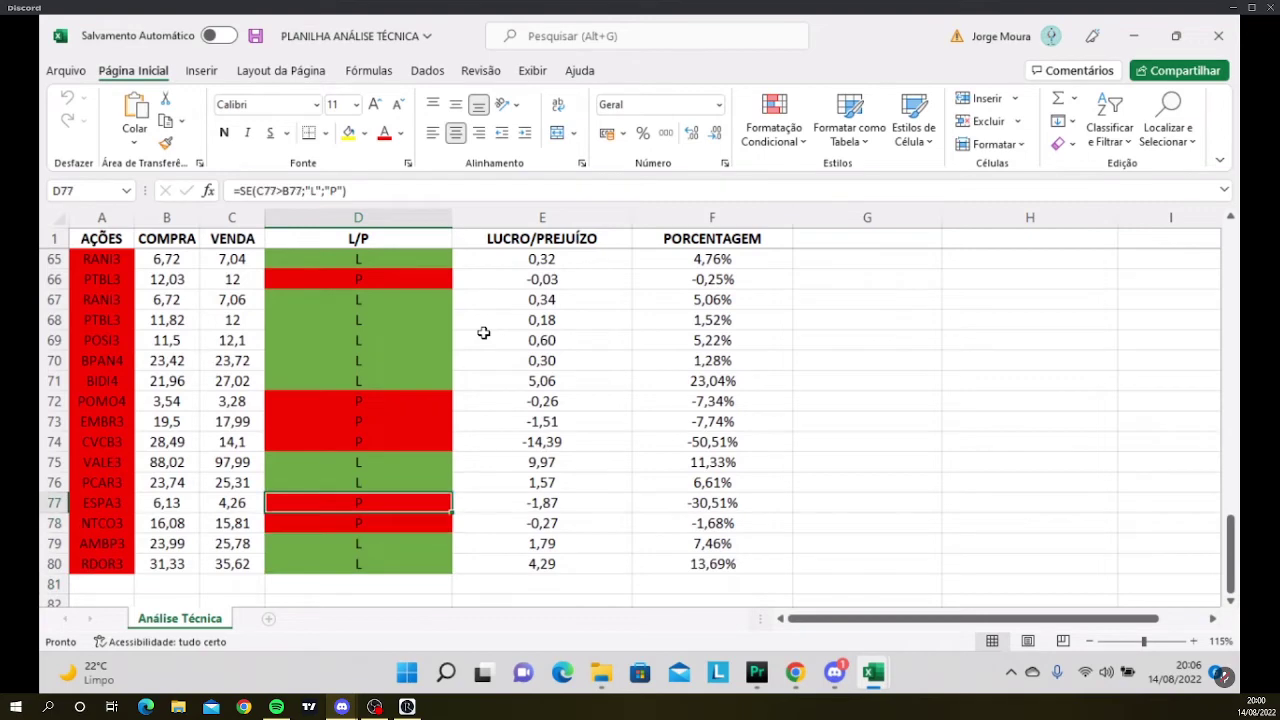
{"action": "key", "text": "Down"}
{"action": "key", "text": "Right"}
{"action": "key", "text": "Right"}
{"action": "key", "text": "Left"}
{"action": "key", "text": "Left"}
{"action": "key", "text": "Right"}
{"action": "key", "text": "Right"}
{"action": "key", "text": "Left"}
{"action": "key", "text": "Left"}
Go down past the end of the trade list and review the L/P results back up to EMBR3 in row 73.
{"action": "key", "text": "Down"}
{"action": "key", "text": "Down"}
{"action": "key", "text": "Down"}
{"action": "key", "text": "Down"}
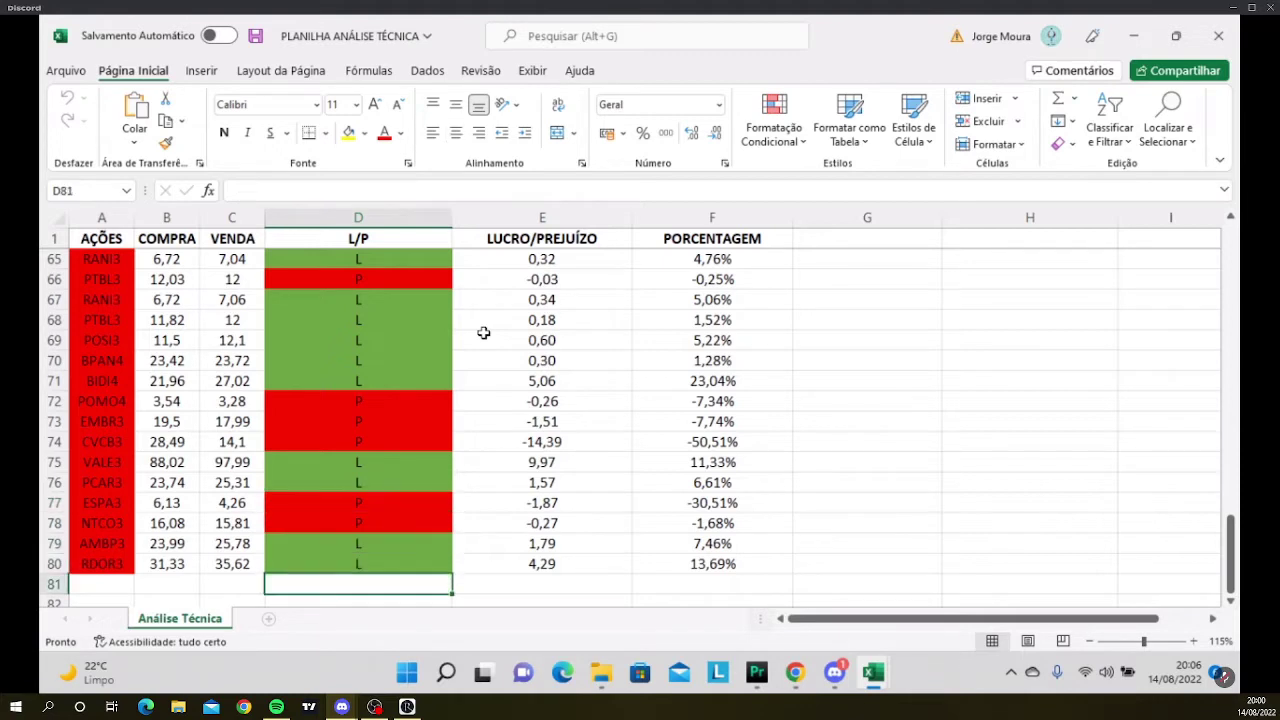
{"action": "key", "text": "Down"}
{"action": "key", "text": "Up"}
{"action": "key", "text": "Up"}
{"action": "key", "text": "Up"}
{"action": "key", "text": "Up"}
{"action": "key", "text": "Up"}
{"action": "key", "text": "Up"}
{"action": "key", "text": "Up"}
{"action": "key", "text": "Up"}
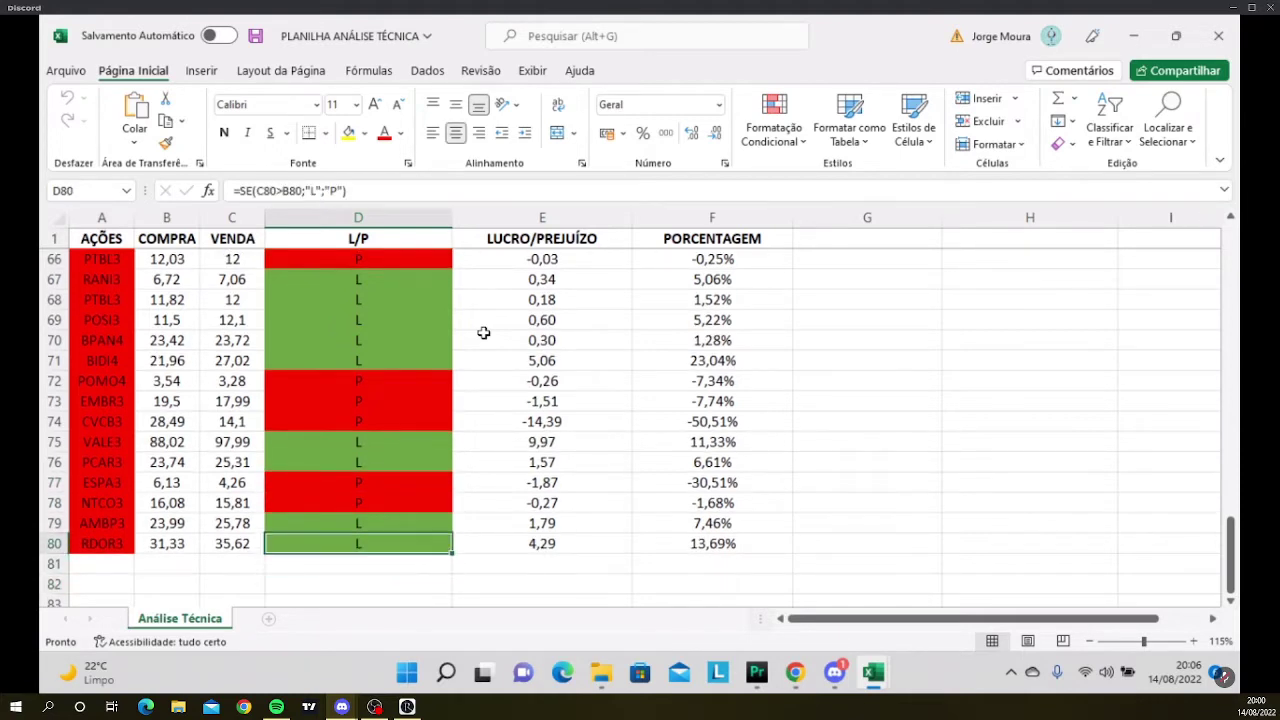
{"action": "key", "text": "Up"}
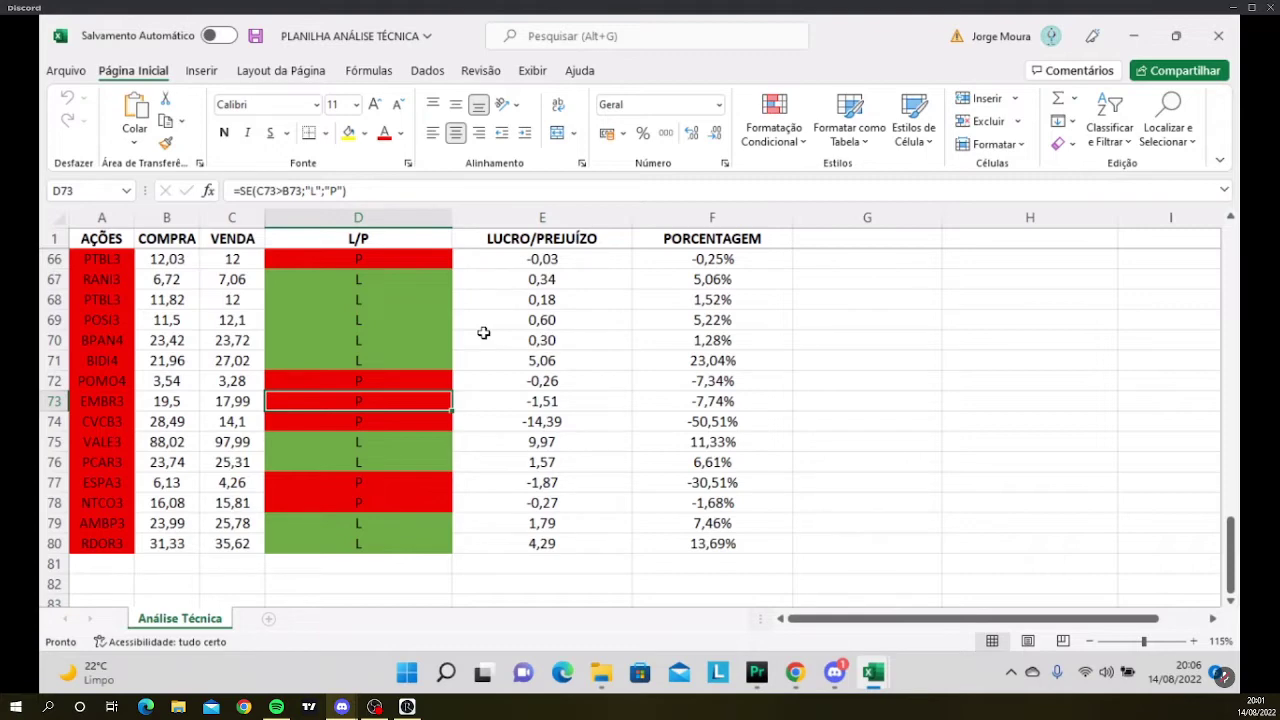
Review the L/P classifications from EMBR3 in row 73 down to NTCO3 in row 78.
{"action": "key", "text": "Down"}
{"action": "key", "text": "Down"}
{"action": "key", "text": "Down"}
{"action": "key", "text": "Down"}
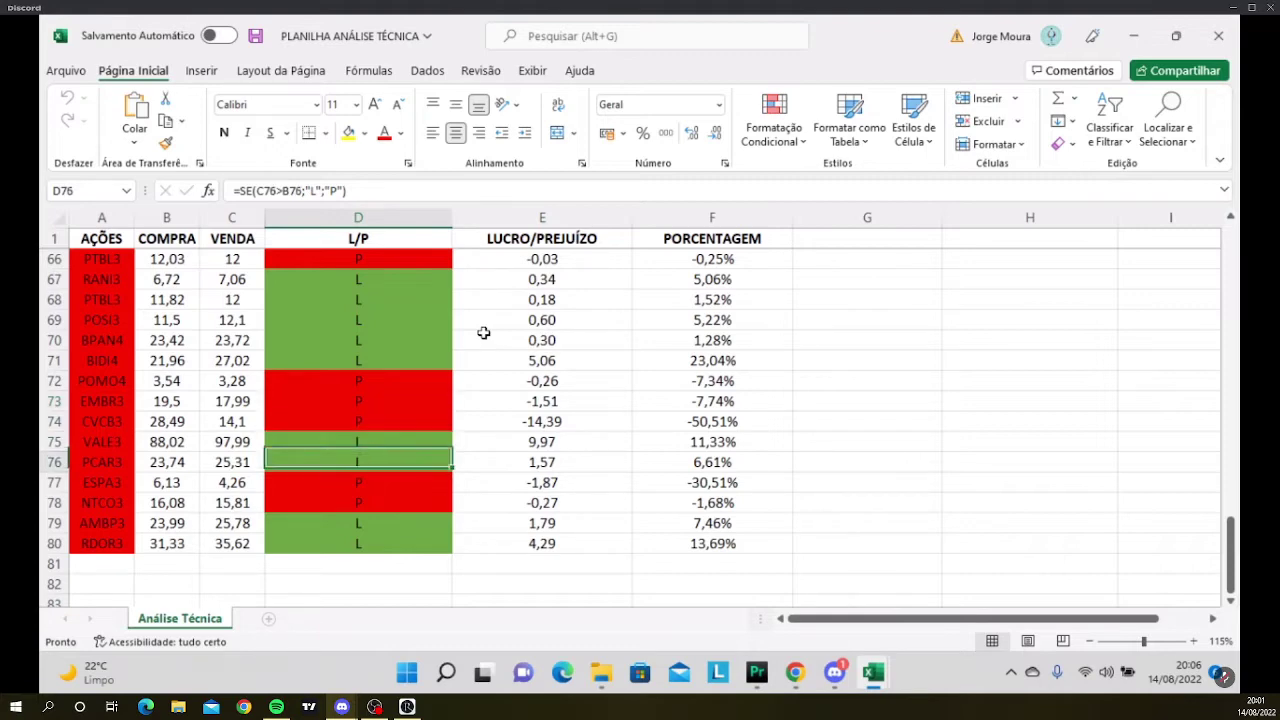
{"action": "key", "text": "Down"}
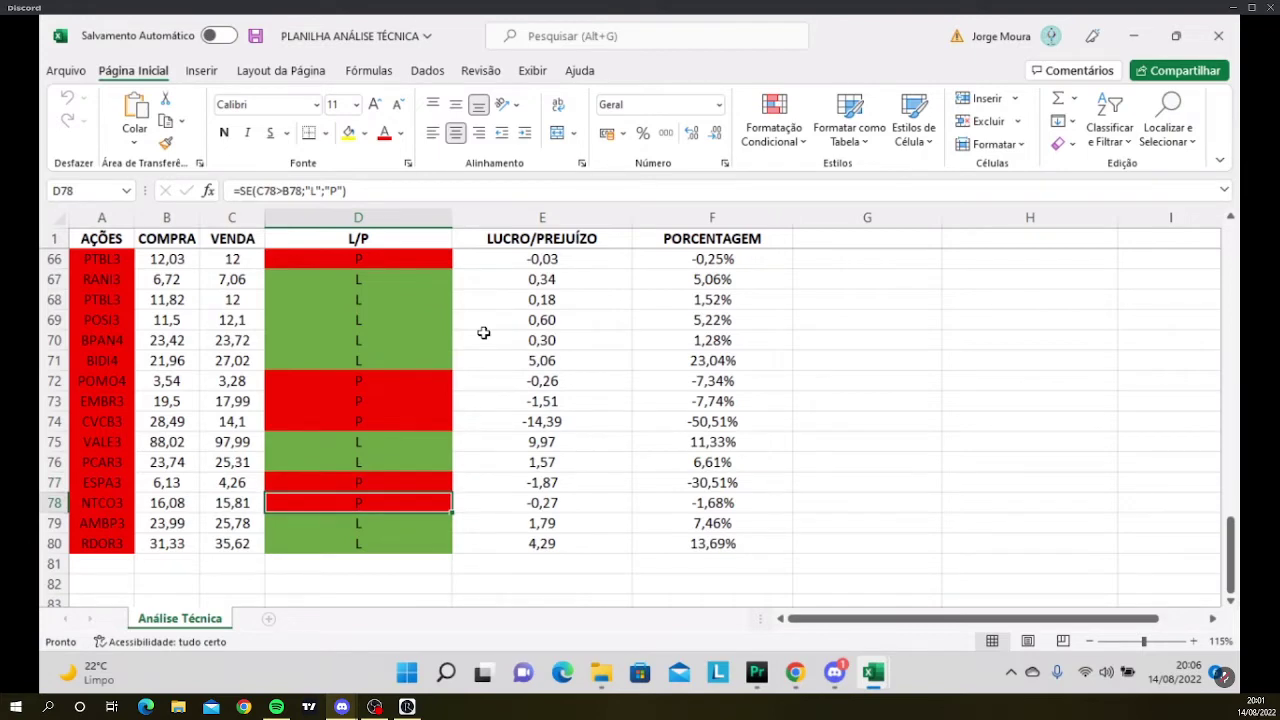
Examine the final RDOR3 trade in row 80, from its AÇÕES cell across to its L/P result.
{"action": "key", "text": "Down"}
{"action": "key", "text": "Down"}
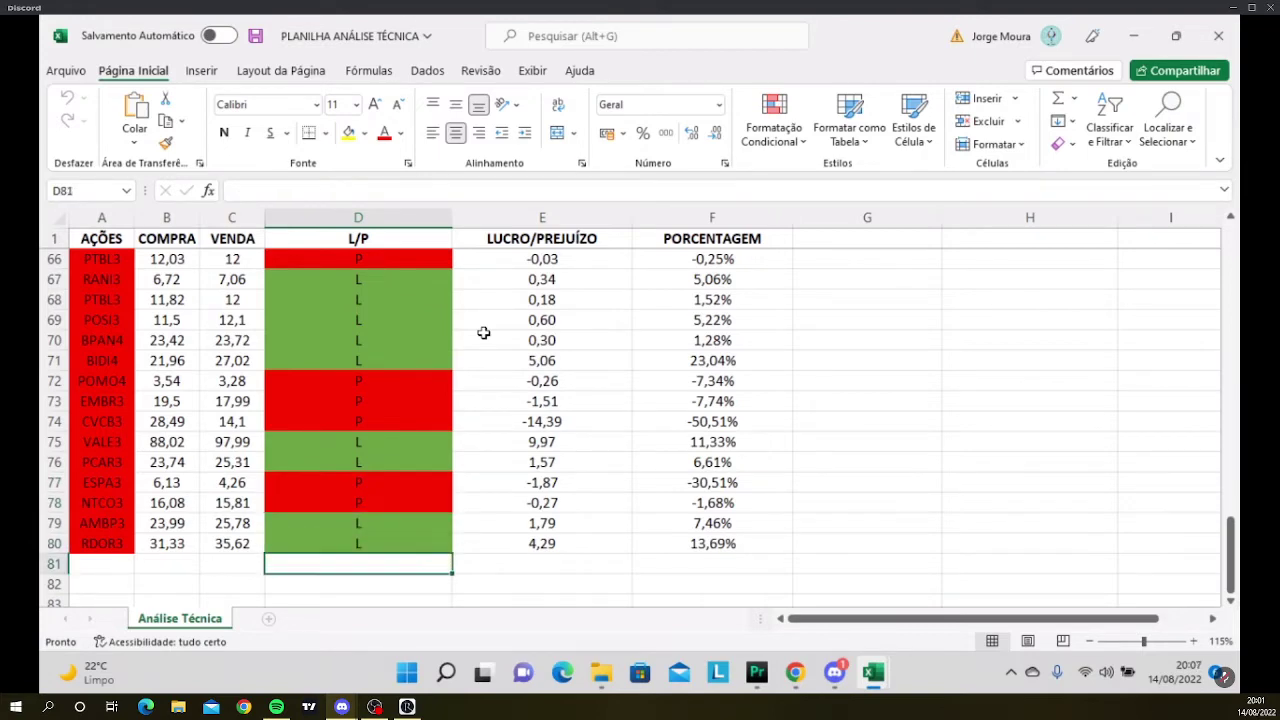
{"action": "key", "text": "Left"}
{"action": "key", "text": "Left"}
{"action": "key", "text": "Left"}
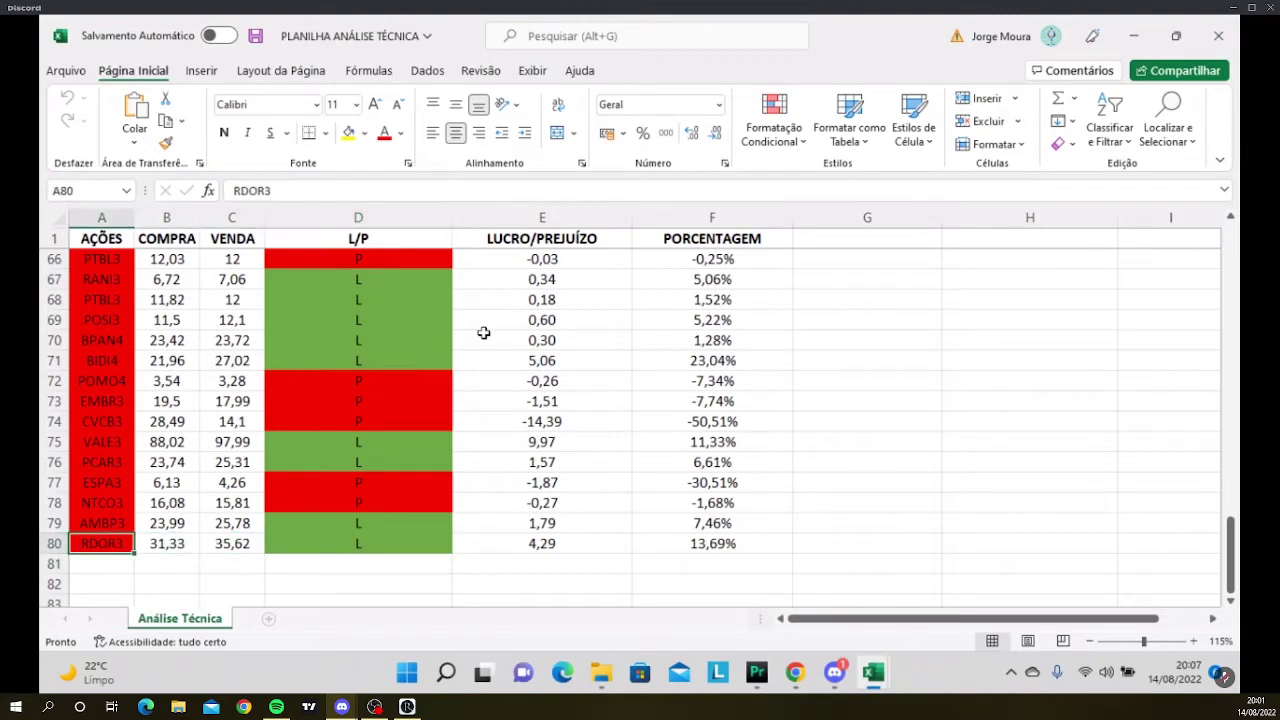
{"action": "key", "text": "Right"}
{"action": "key", "text": "Right"}
{"action": "key", "text": "Right"}
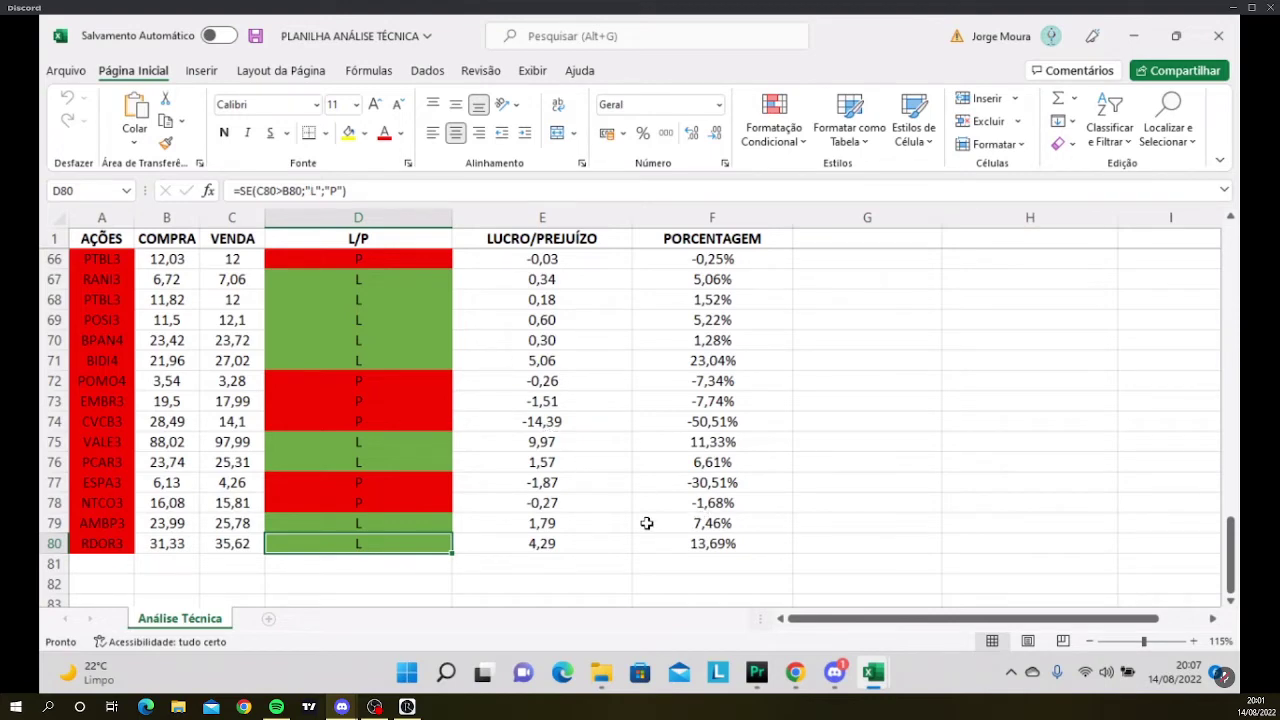
Look over the whole trade history up to the SOMATÓRIO total and back to the last trade.
{"action": "scroll", "coordinate": [488, 524], "scroll_direction": "up", "scroll_amount": 13}
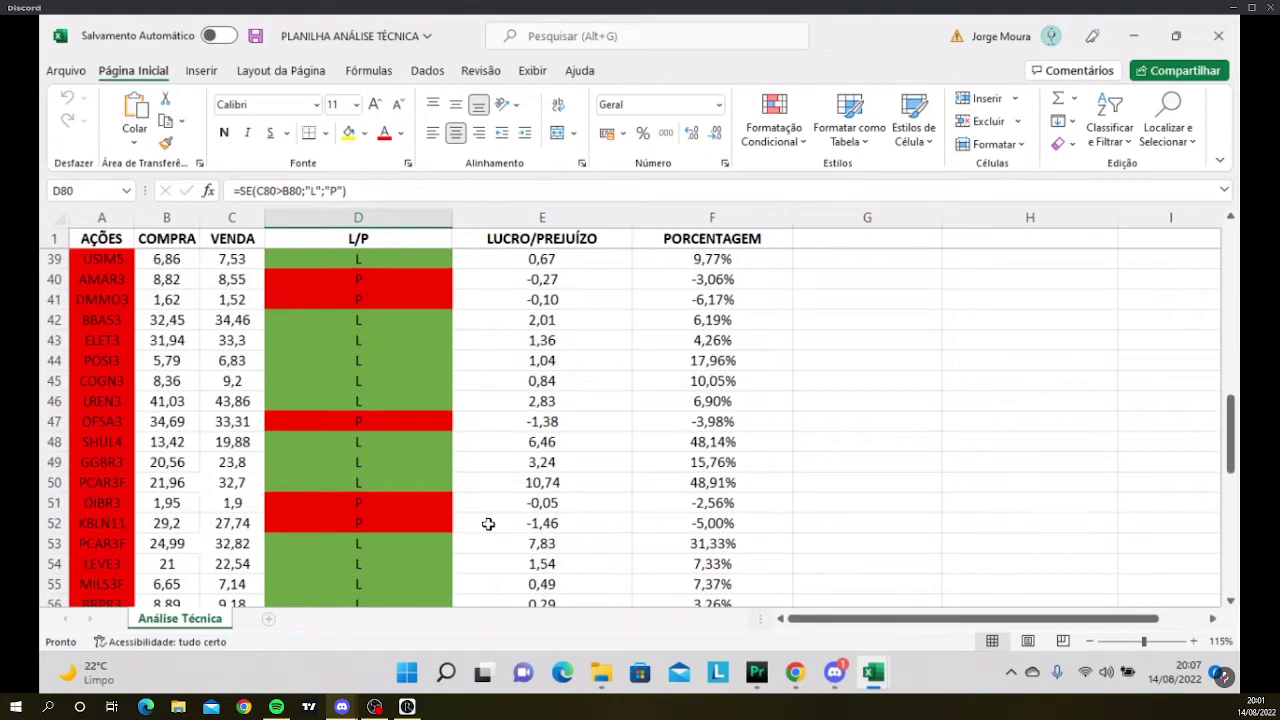
{"action": "scroll", "coordinate": [488, 524], "scroll_direction": "up", "scroll_amount": 8}
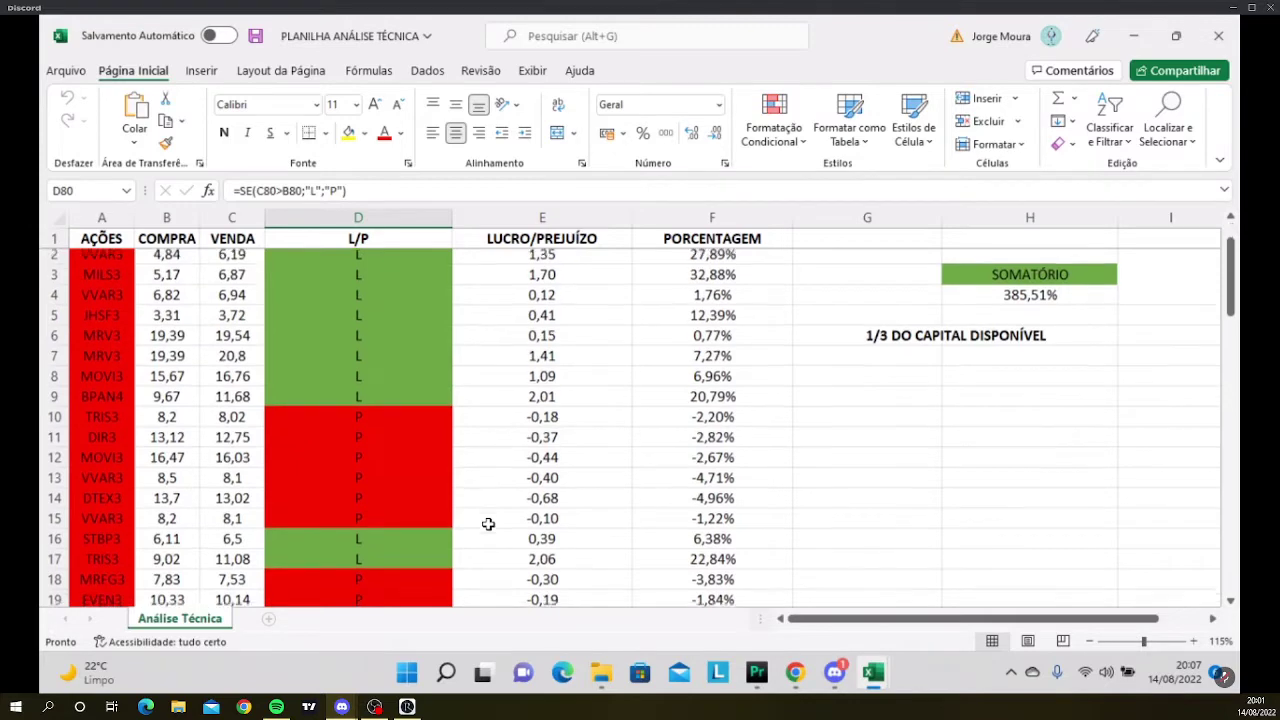
{"action": "scroll", "coordinate": [488, 524], "scroll_direction": "down", "scroll_amount": 13}
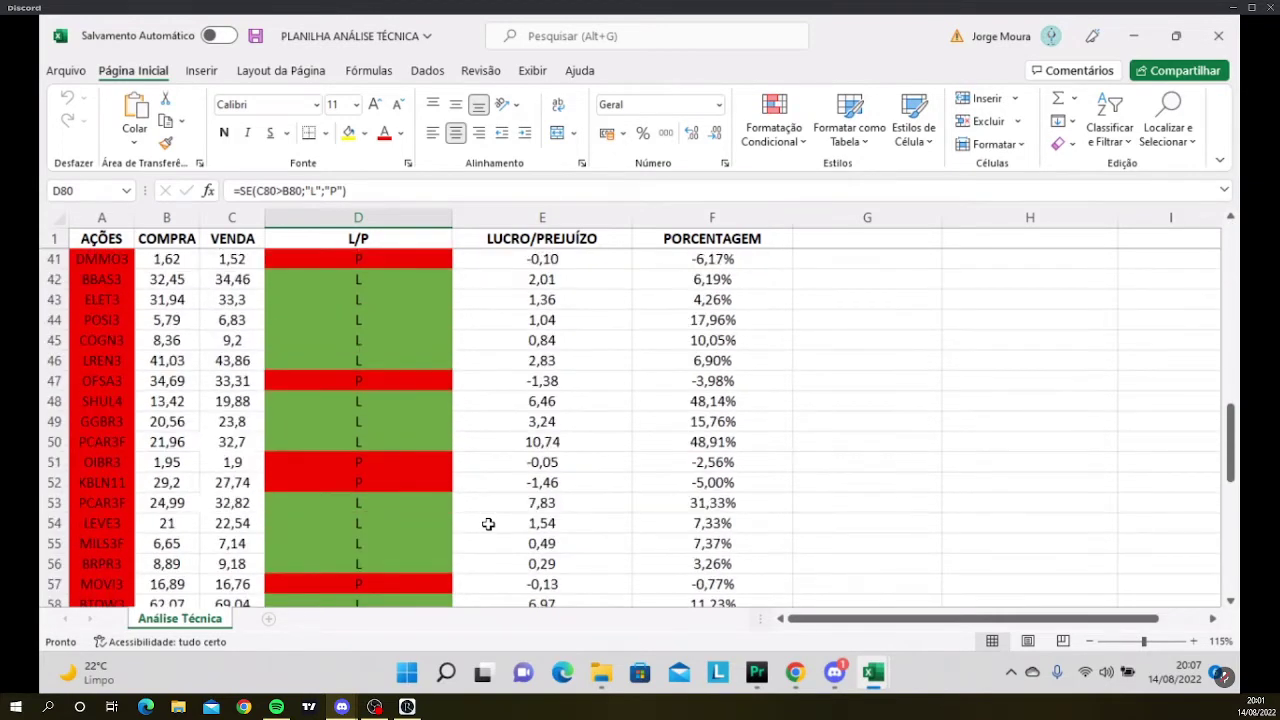
{"action": "scroll", "coordinate": [488, 524], "scroll_direction": "down", "scroll_amount": 8}
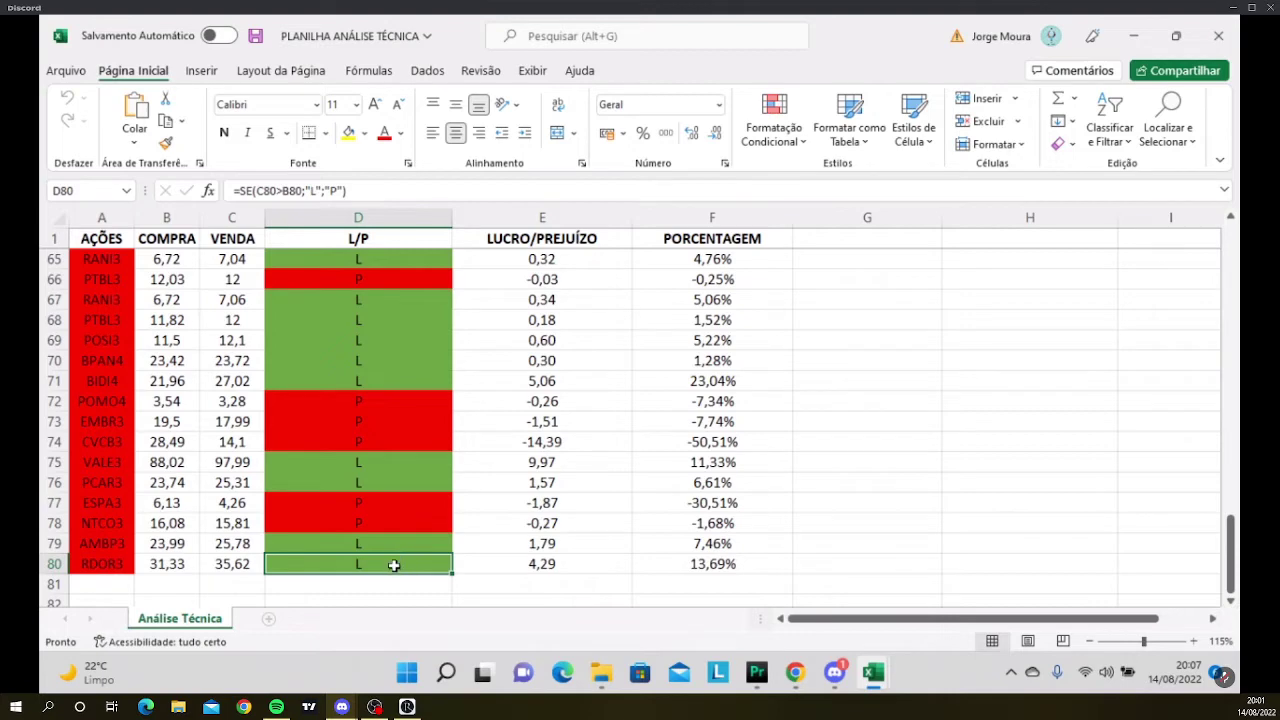
Review the losing trades marked P one by one, from NTCO3 in row 78 up to HBOR3 in row 62.
{"action": "left_click", "coordinate": [380, 523]}
{"action": "left_click", "coordinate": [379, 503]}
{"action": "left_click", "coordinate": [366, 440]}
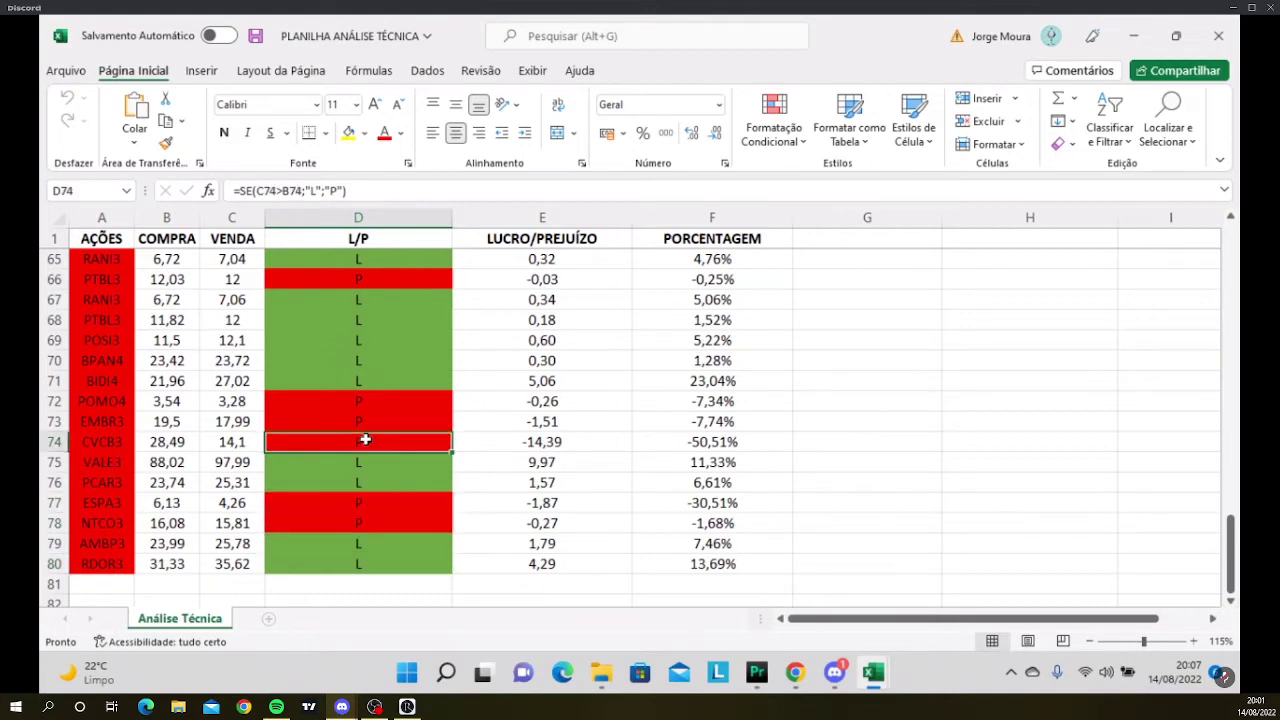
{"action": "left_click", "coordinate": [366, 403]}
{"action": "scroll", "coordinate": [366, 405], "scroll_direction": "up", "scroll_amount": 2}
{"action": "left_click", "coordinate": [363, 403]}
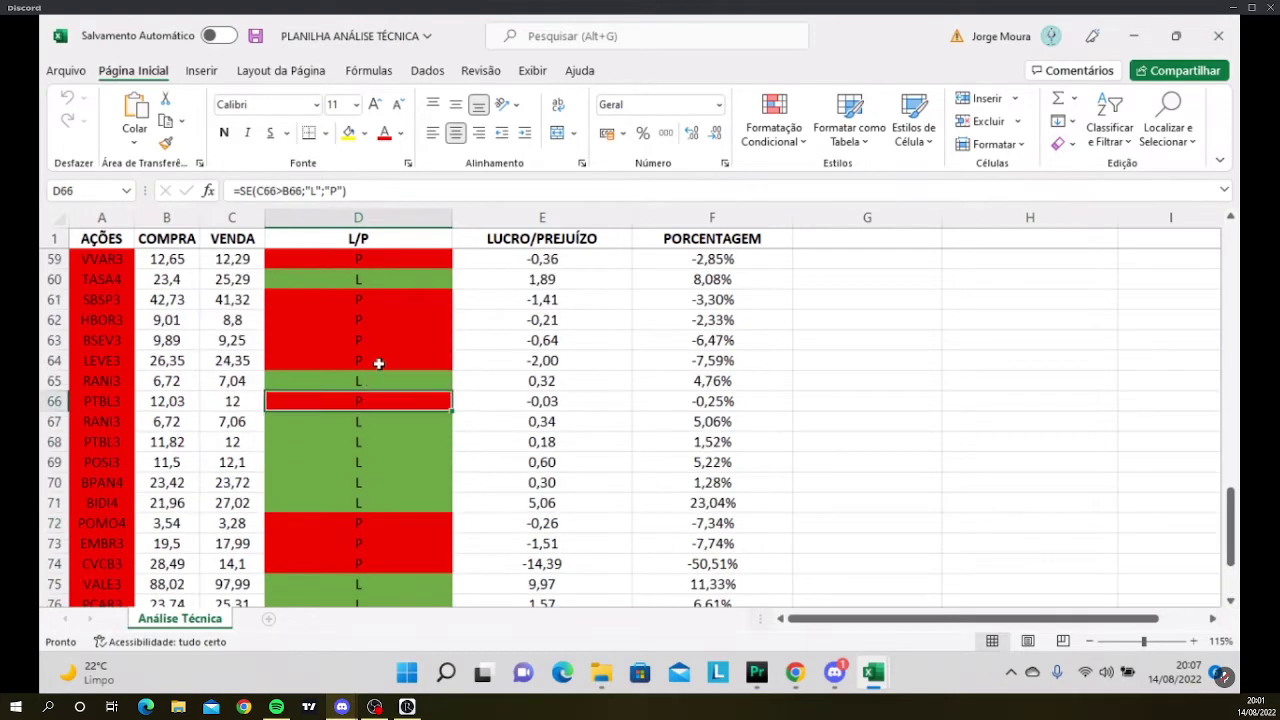
{"action": "left_click", "coordinate": [379, 364]}
{"action": "left_click", "coordinate": [372, 340]}
{"action": "left_click", "coordinate": [371, 318]}
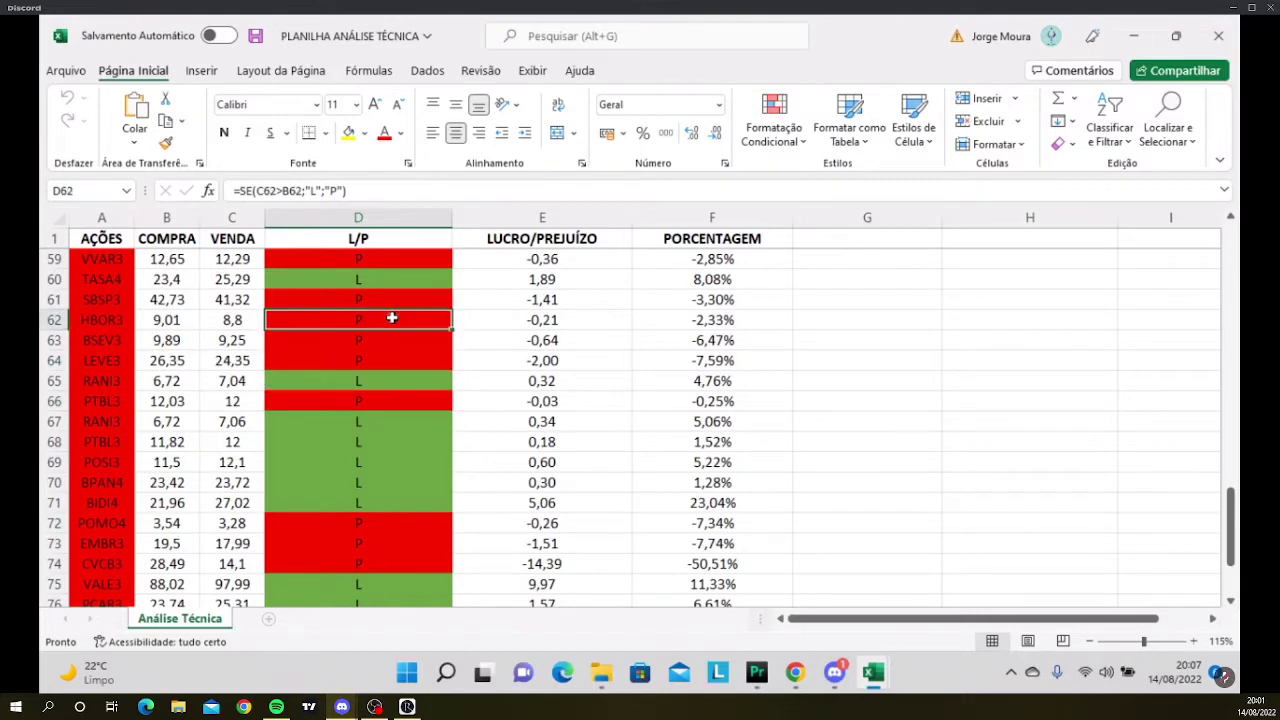
{"action": "scroll", "coordinate": [391, 318], "scroll_direction": "up", "scroll_amount": 2}
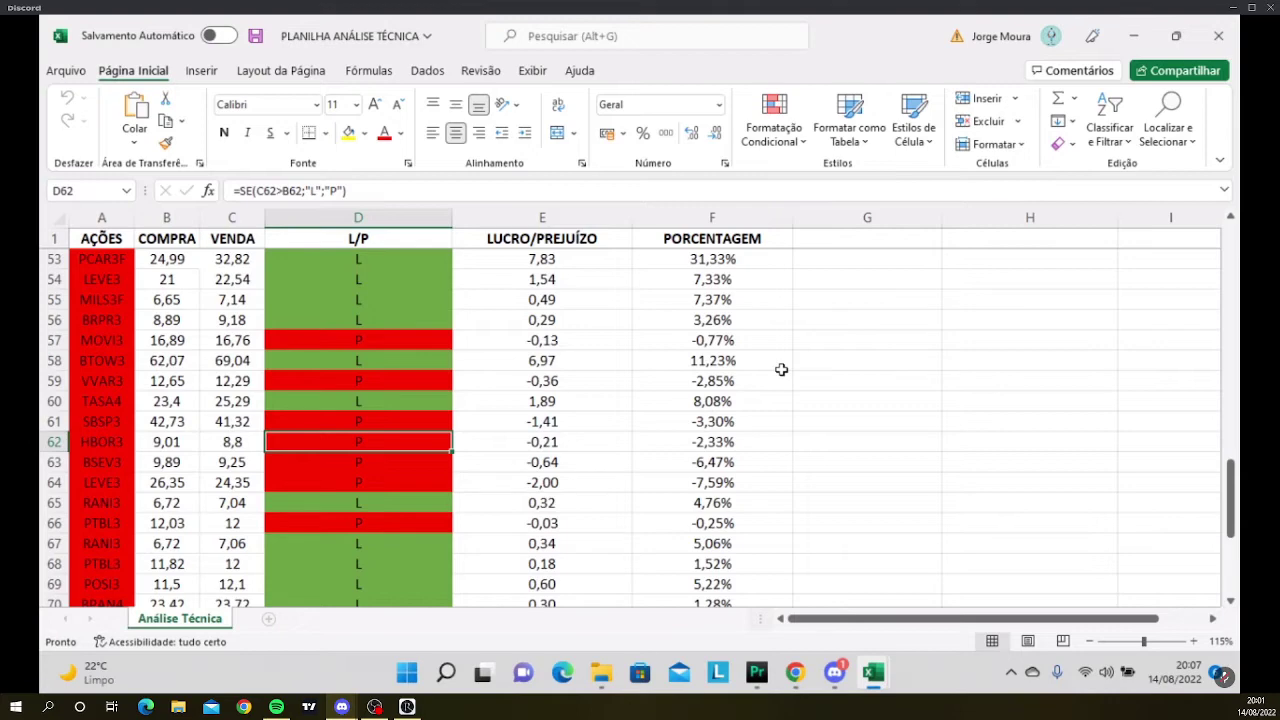
Turn on filters for the header row of the trade table.
{"action": "scroll", "coordinate": [851, 369], "scroll_direction": "up", "scroll_amount": 17}
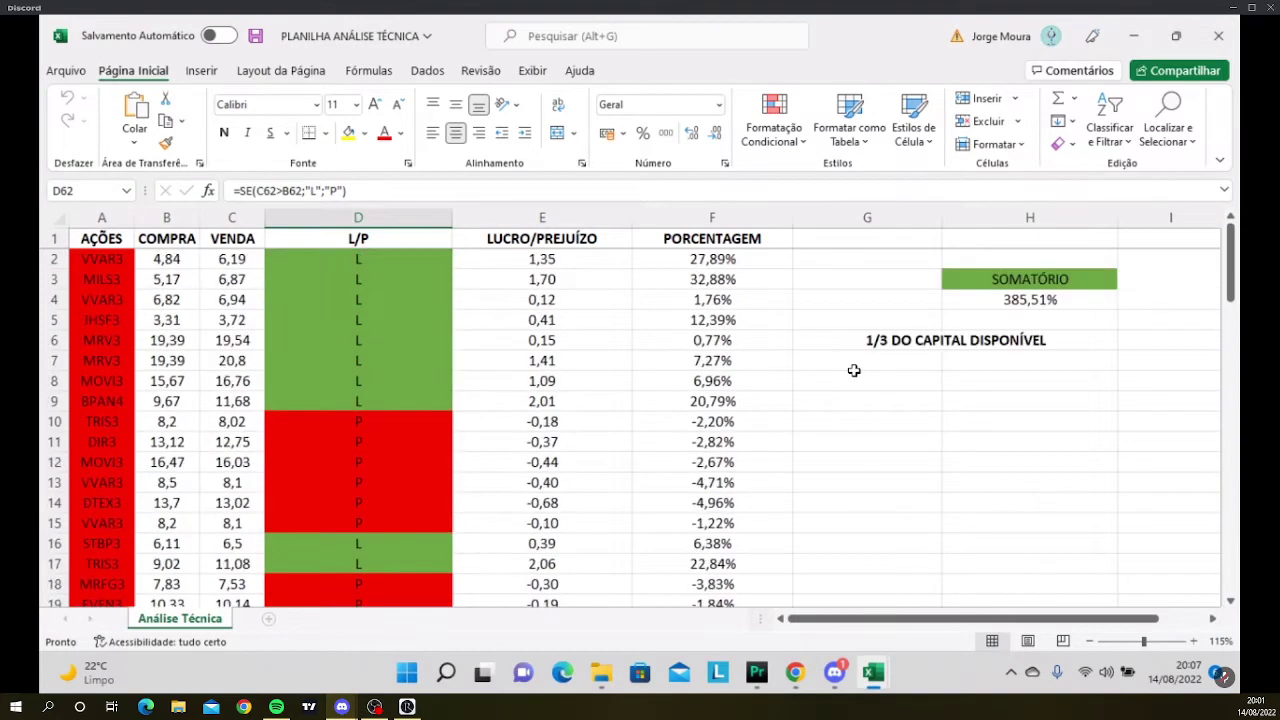
{"action": "left_click", "coordinate": [551, 243]}
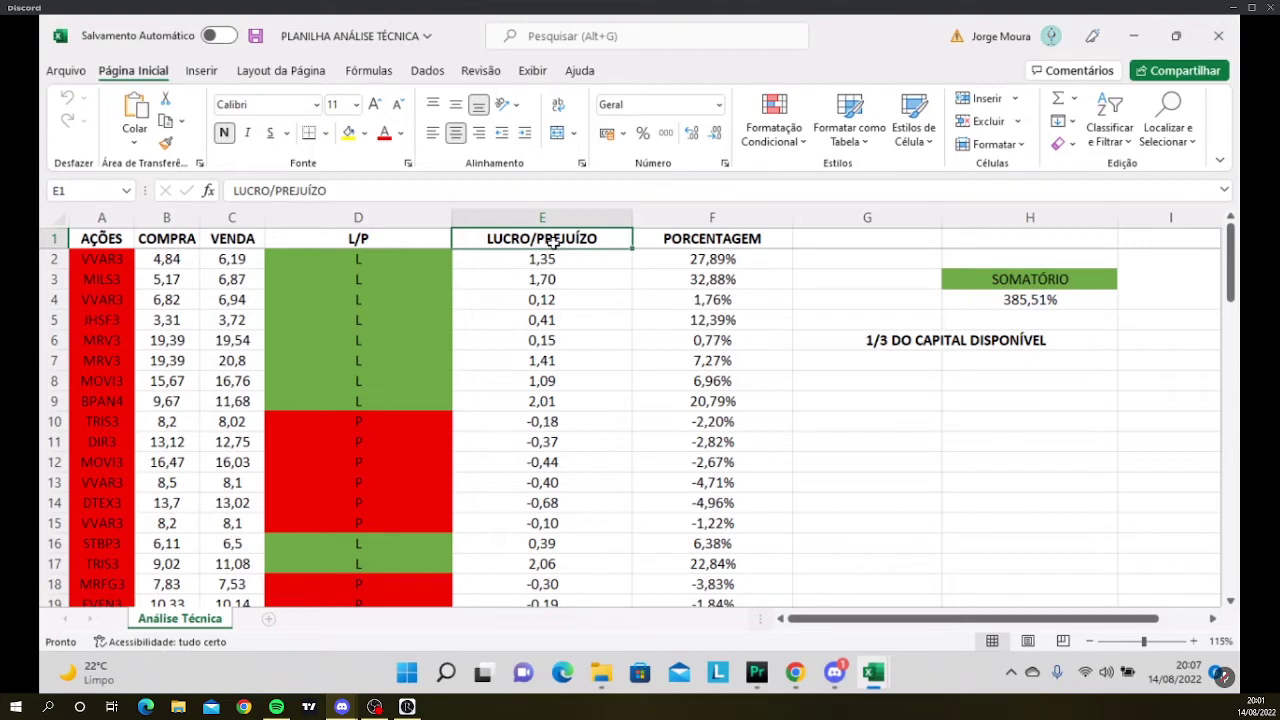
{"action": "key", "text": "ctrl+shift+l"}
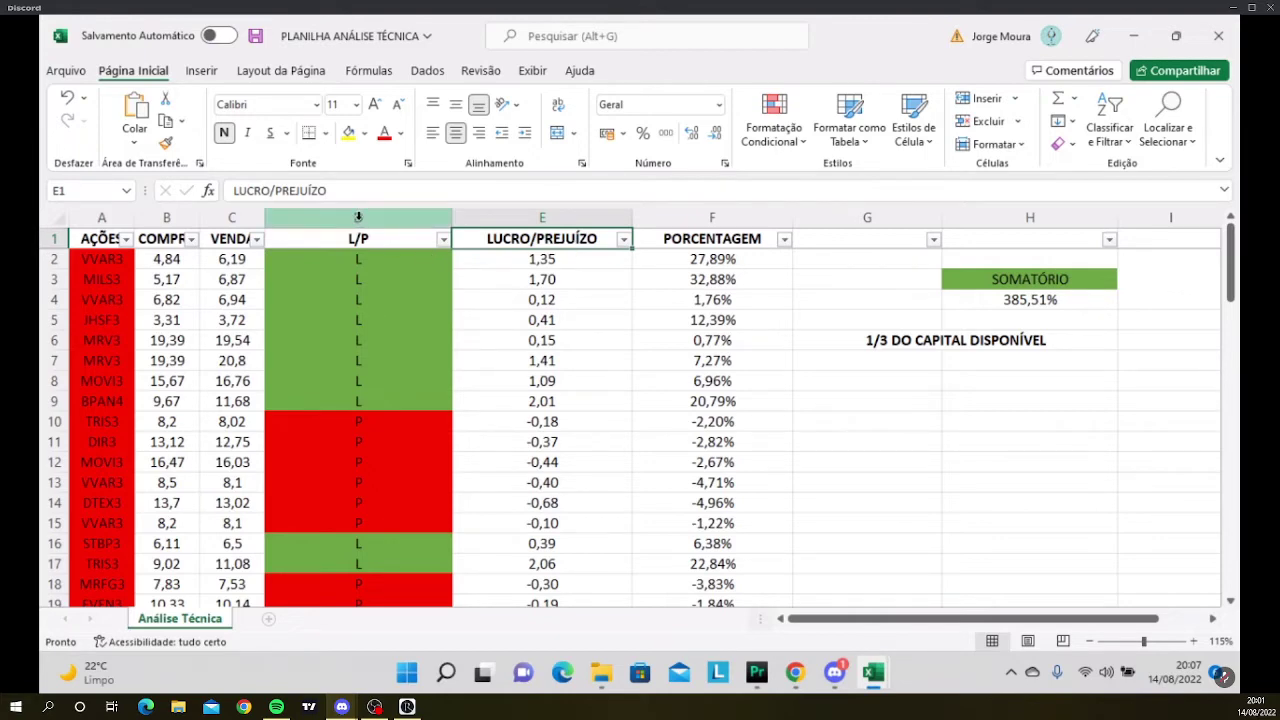
Filter the L/P column to show only the trades marked L.
{"action": "left_click", "coordinate": [363, 259]}
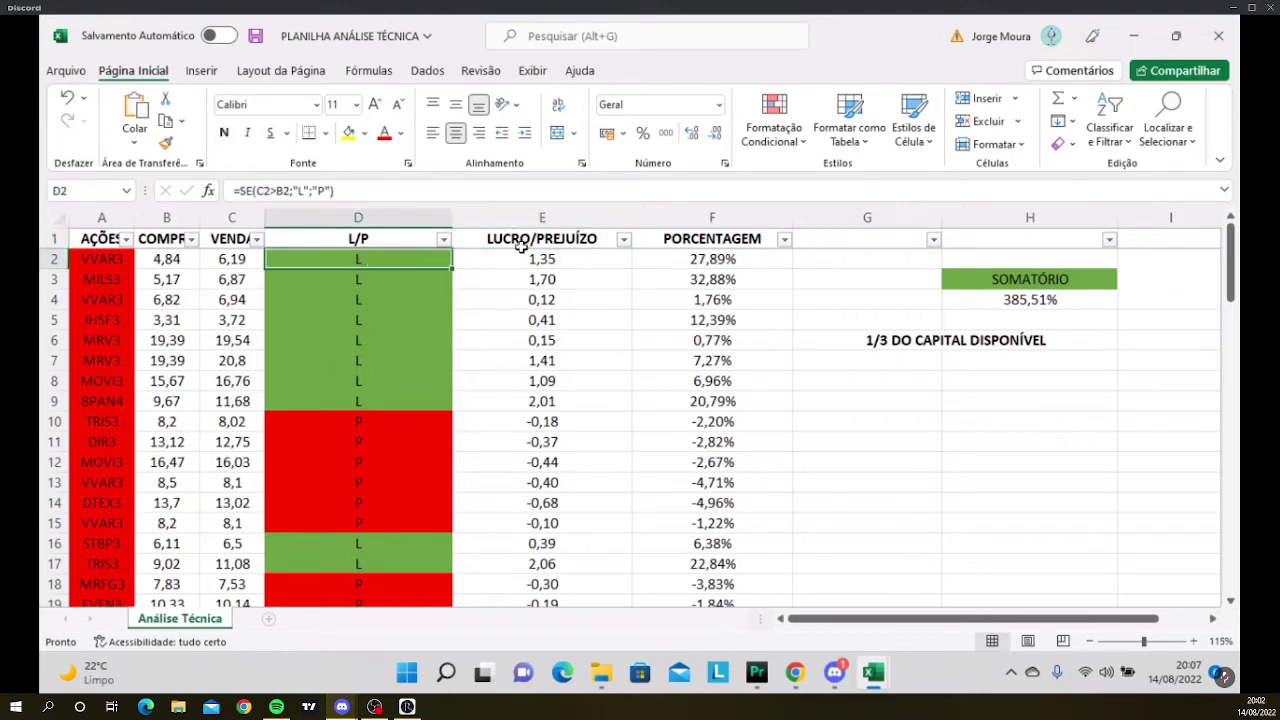
{"action": "left_click", "coordinate": [443, 240]}
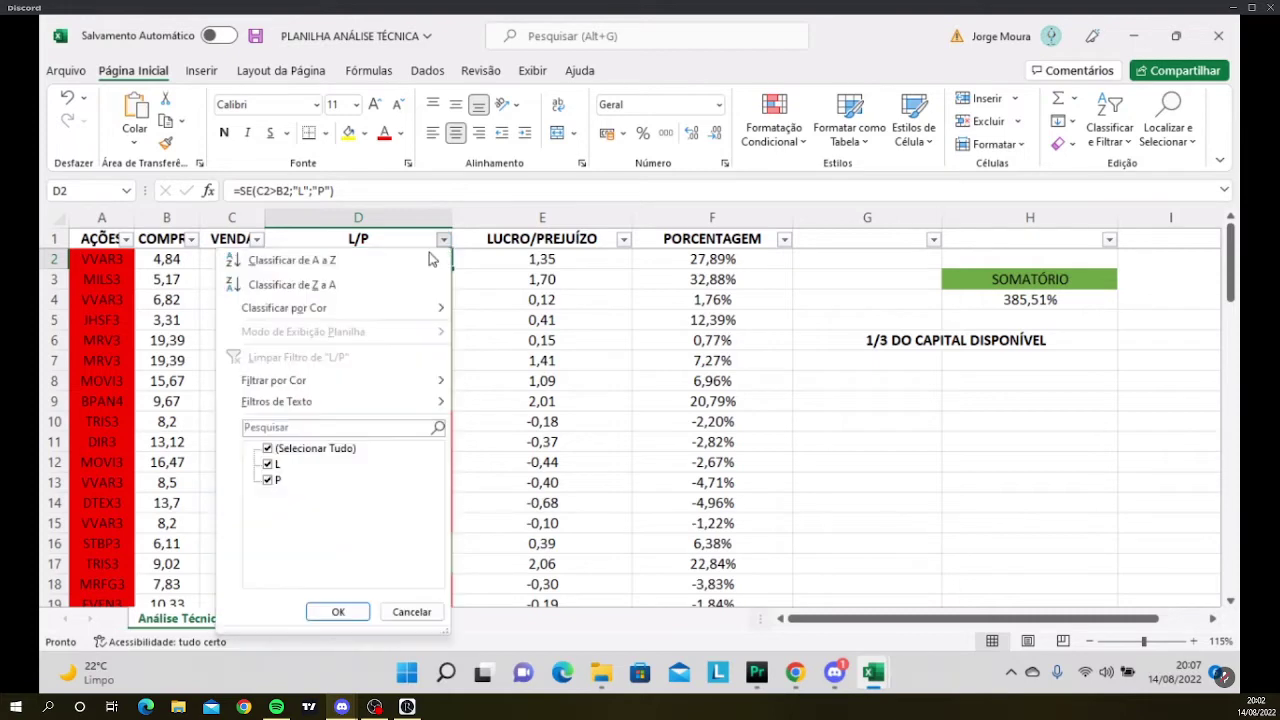
{"action": "left_click", "coordinate": [267, 448]}
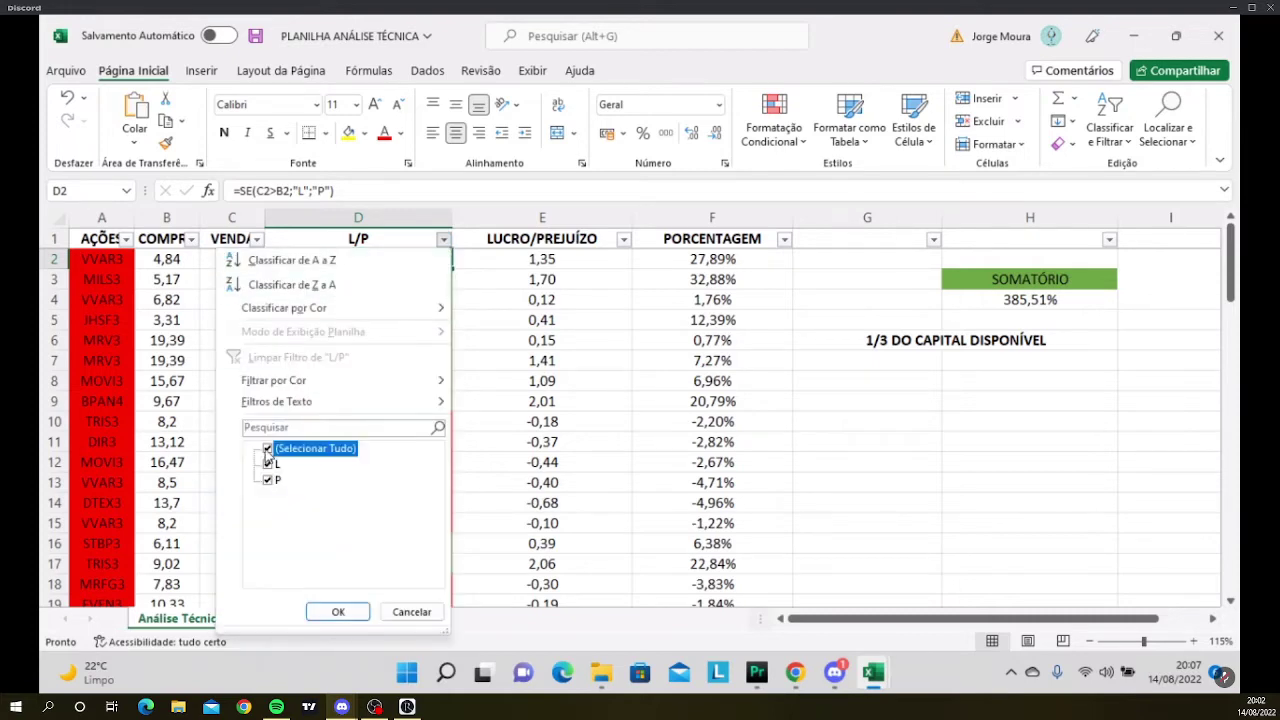
{"action": "left_click", "coordinate": [267, 464]}
{"action": "left_click", "coordinate": [340, 611]}
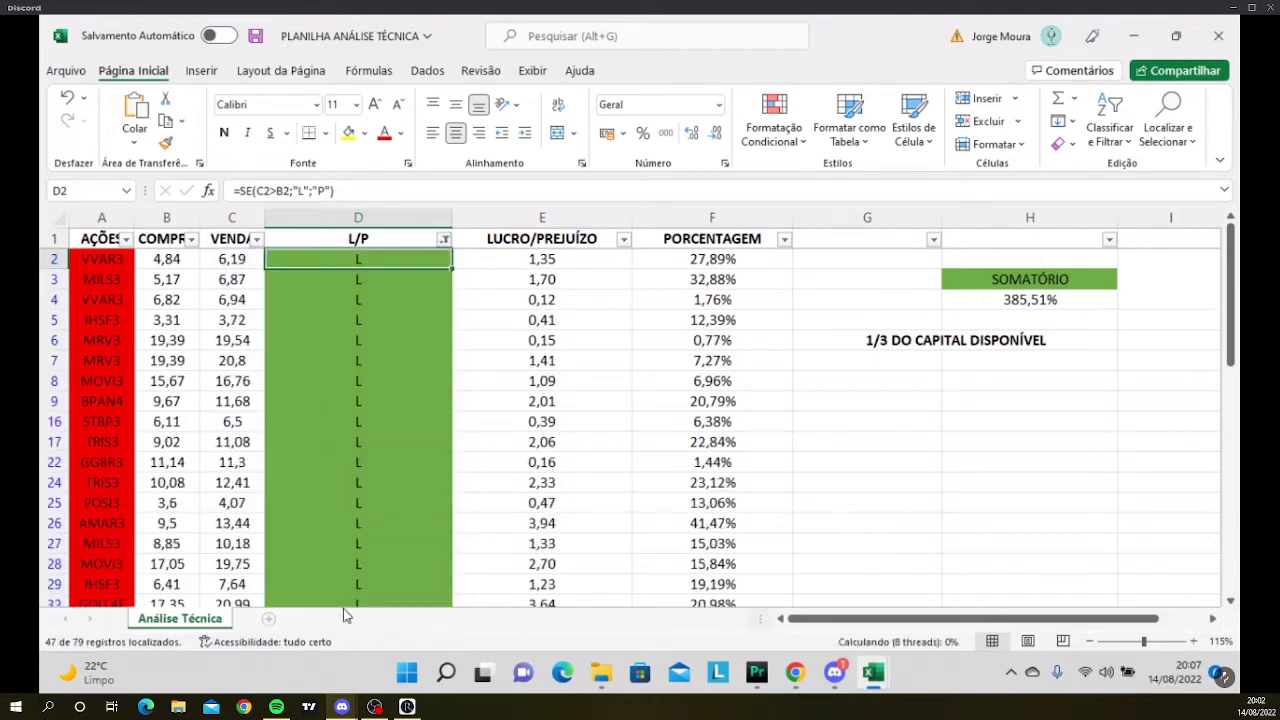
Review the filtered list of winning trades and its record count, down to RDOR3 and back to the top.
{"action": "scroll", "coordinate": [475, 424], "scroll_direction": "down", "scroll_amount": 10}
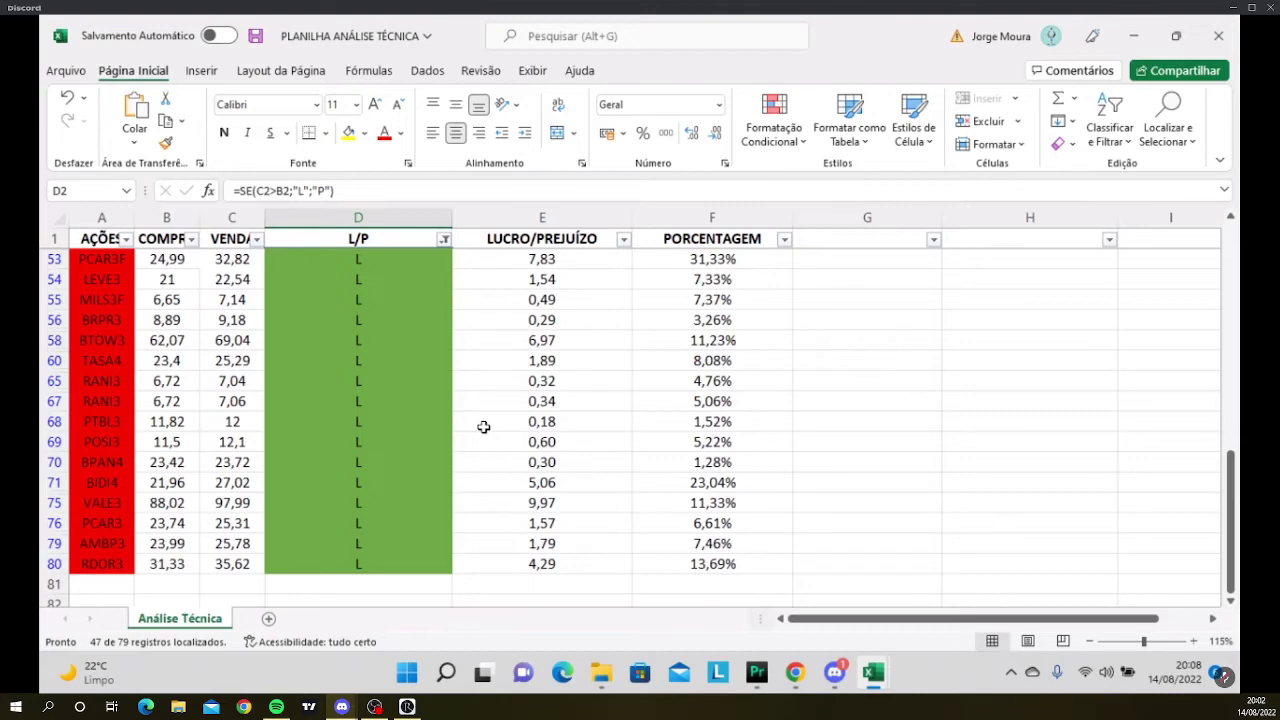
{"action": "scroll", "coordinate": [483, 427], "scroll_direction": "down", "scroll_amount": 2}
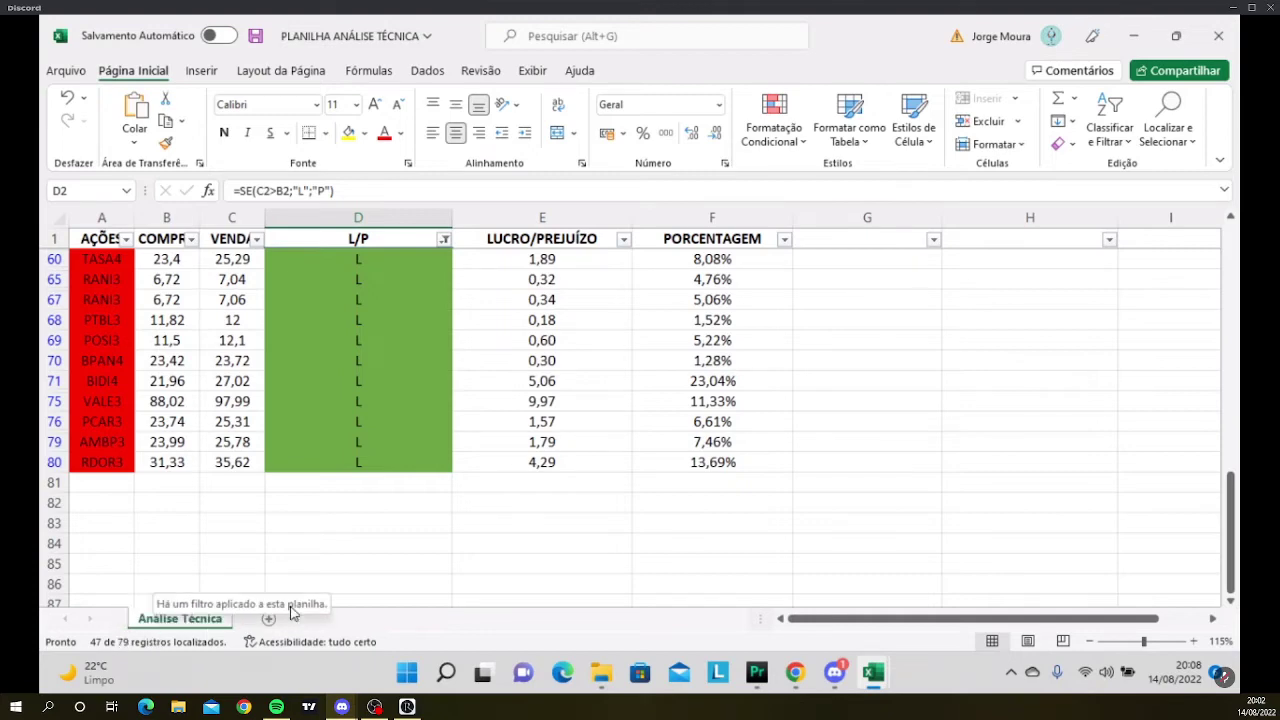
{"action": "scroll", "coordinate": [374, 549], "scroll_direction": "up", "scroll_amount": 2}
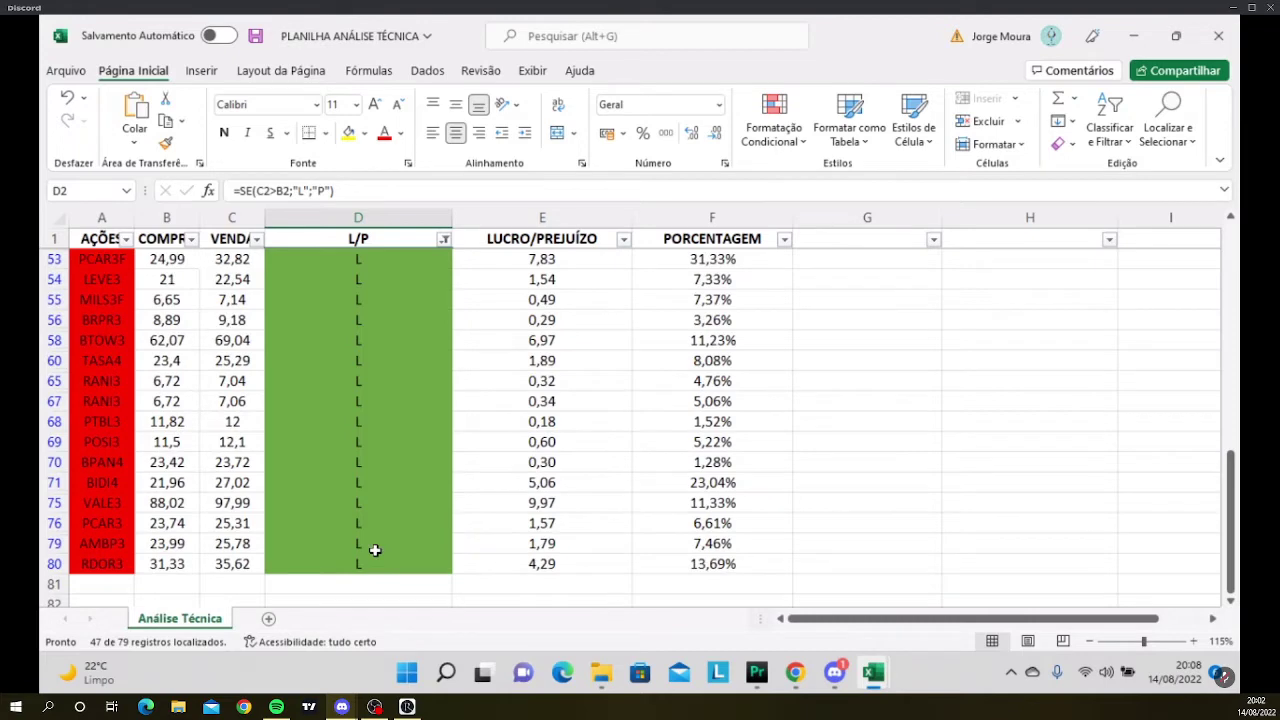
{"action": "scroll", "coordinate": [383, 537], "scroll_direction": "up", "scroll_amount": 2}
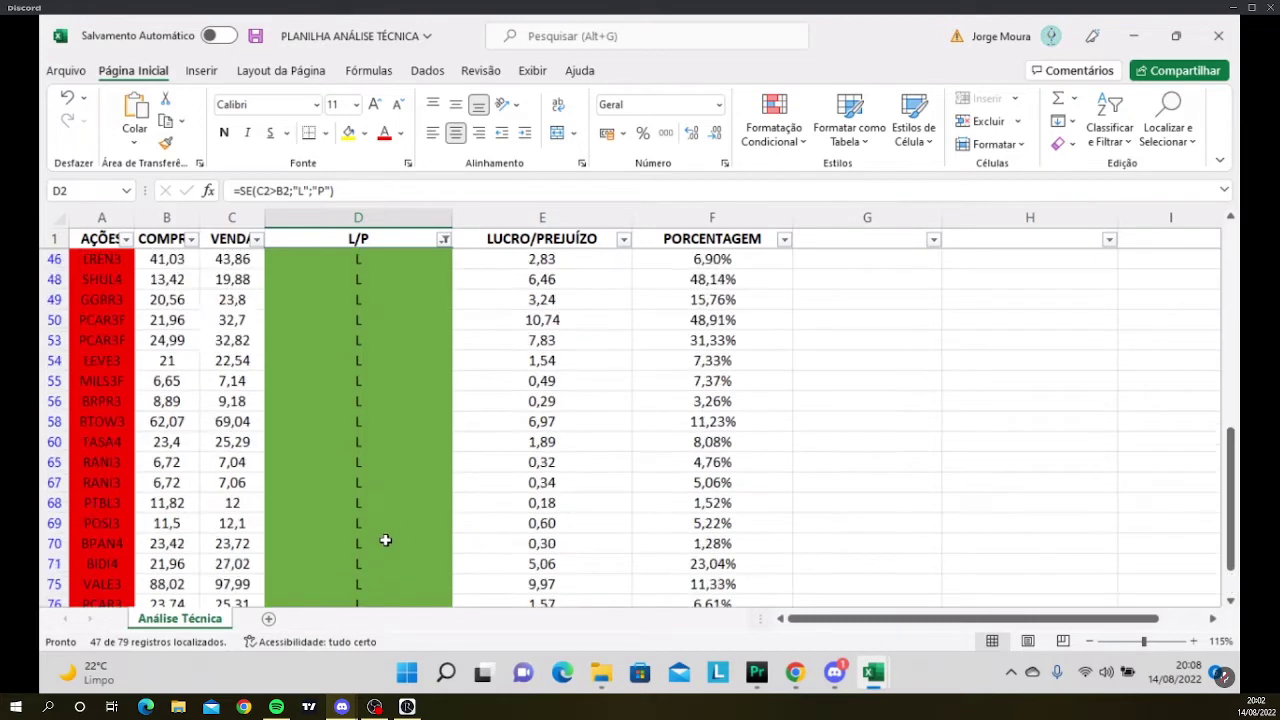
{"action": "scroll", "coordinate": [385, 540], "scroll_direction": "up", "scroll_amount": 7}
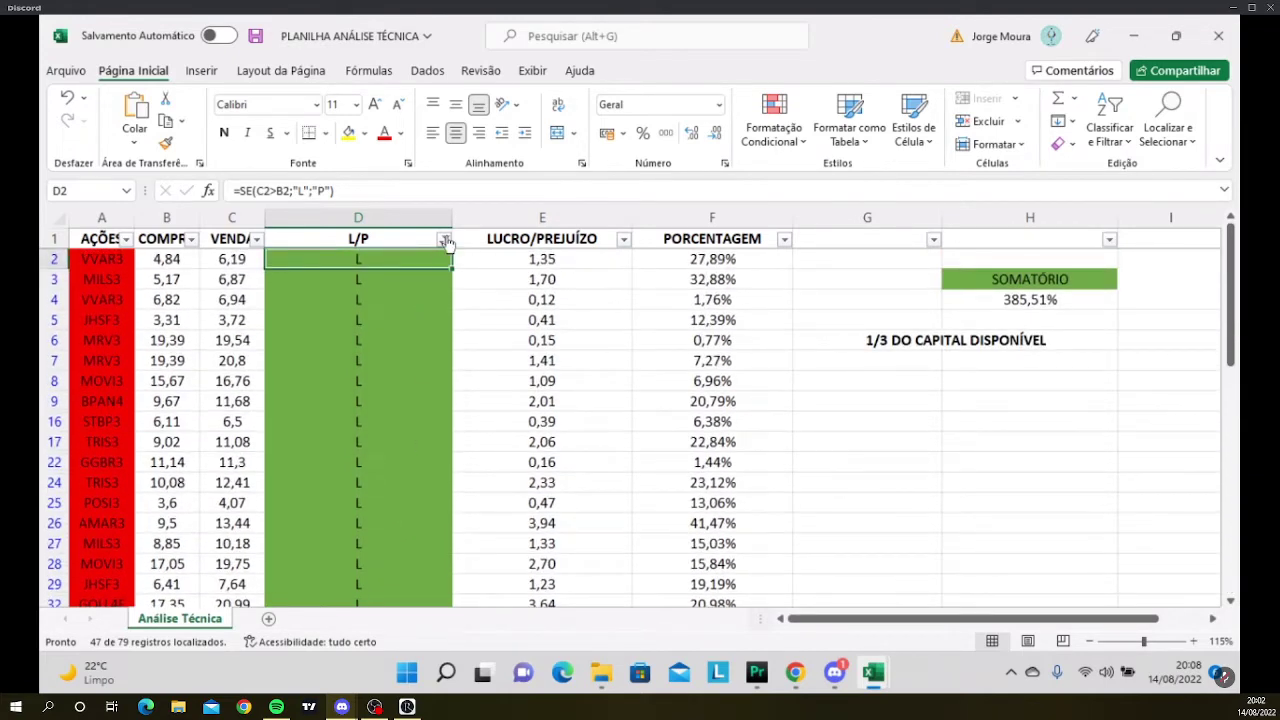
Include the P trades in the L/P filter again so all trades are shown.
{"action": "left_click", "coordinate": [444, 241]}
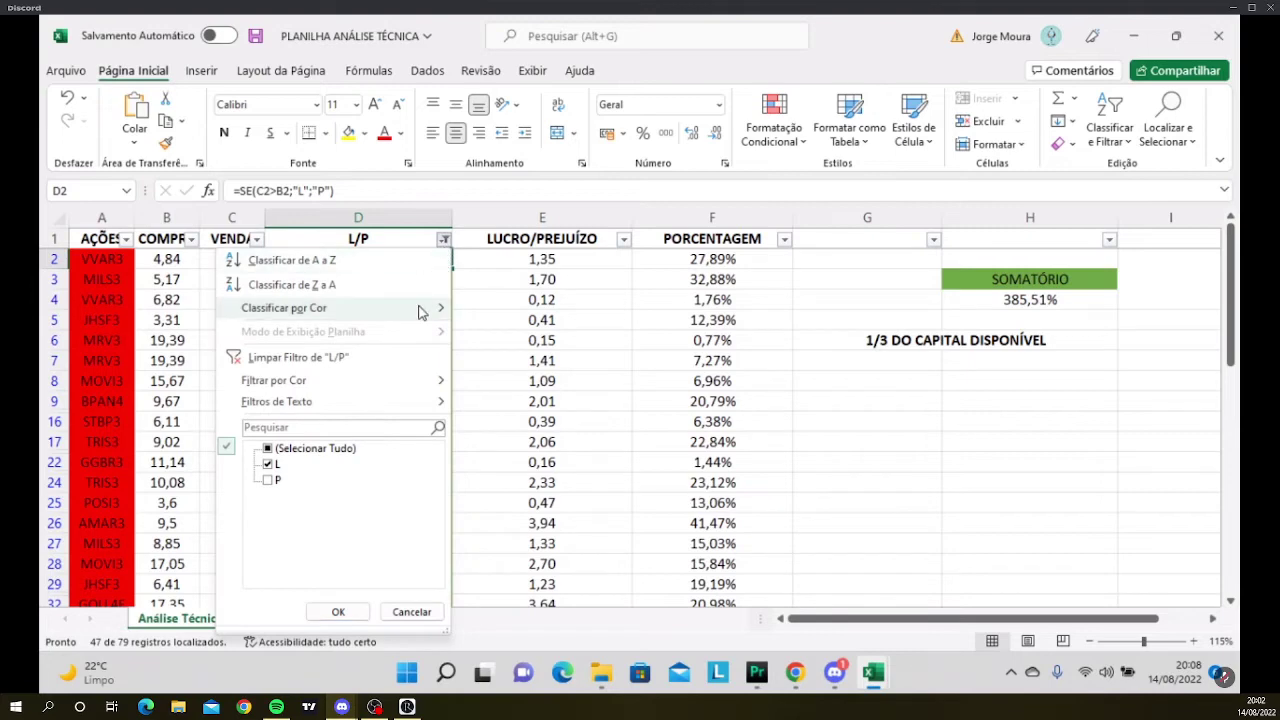
{"action": "left_click", "coordinate": [268, 481]}
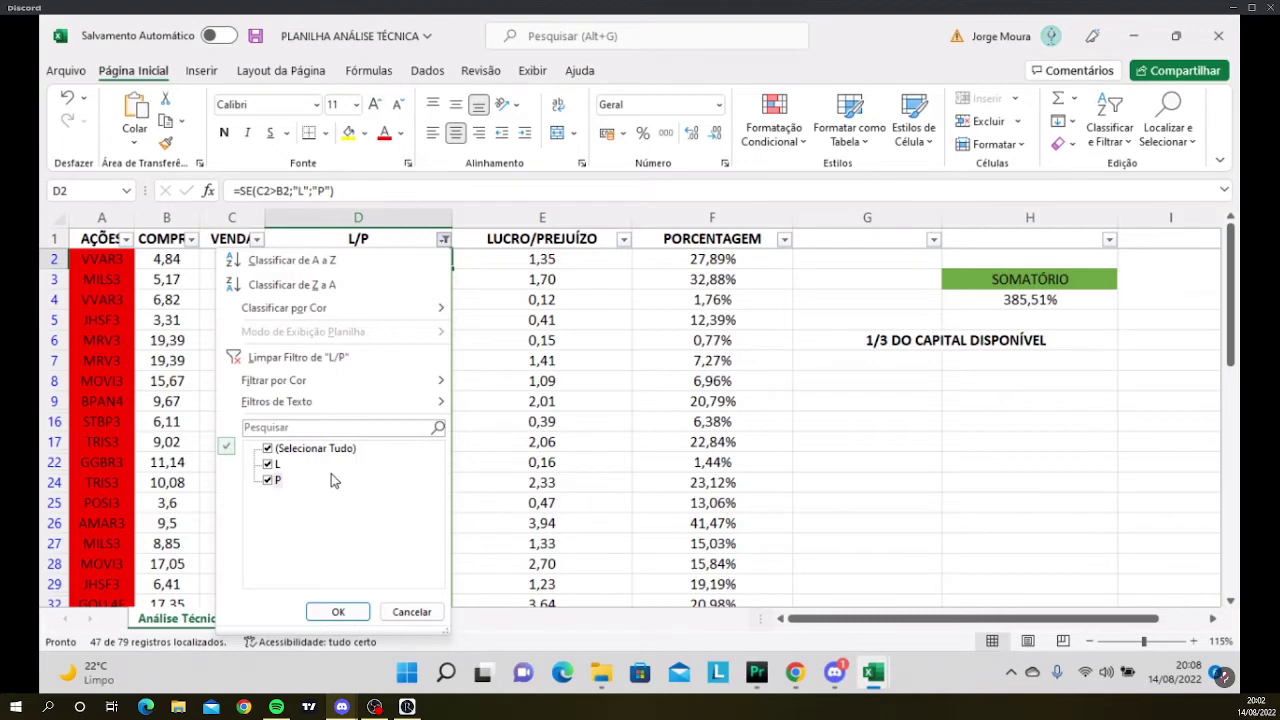
{"action": "left_click", "coordinate": [338, 611]}
Look through the complete list of winning and losing trades down to about row 54.
{"action": "scroll", "coordinate": [351, 423], "scroll_direction": "down", "scroll_amount": 4}
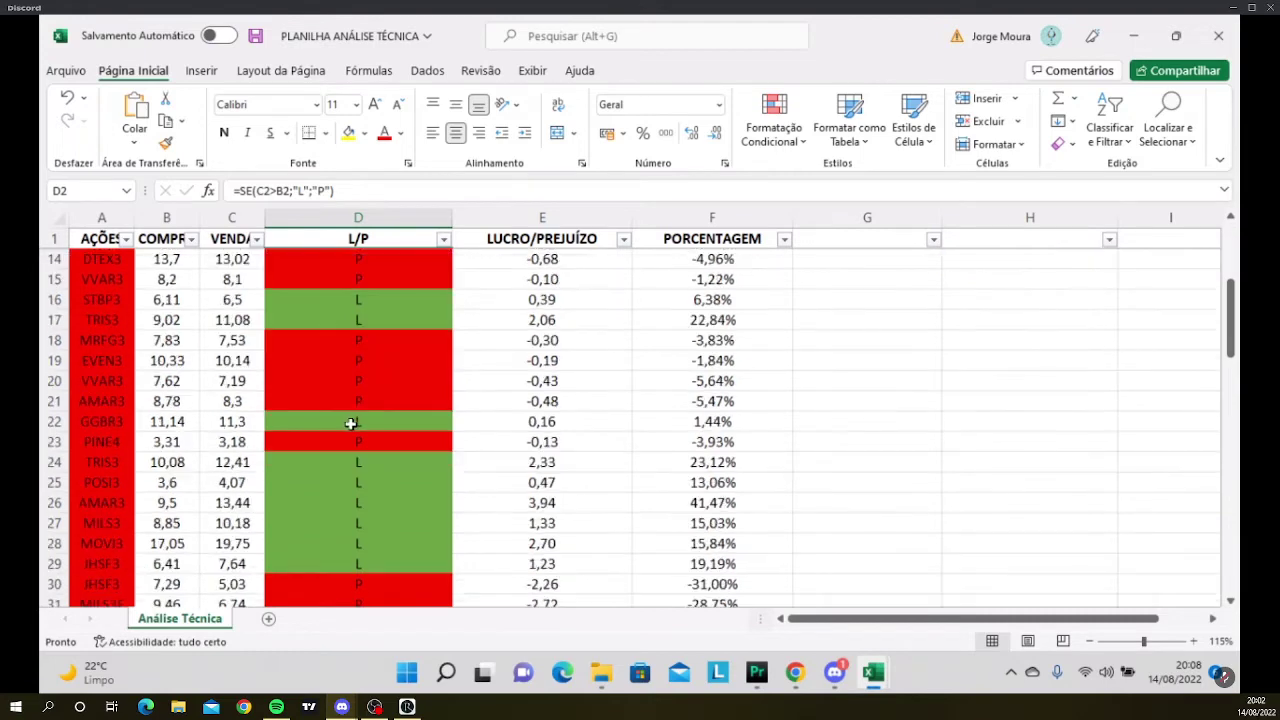
{"action": "scroll", "coordinate": [490, 383], "scroll_direction": "down", "scroll_amount": 5}
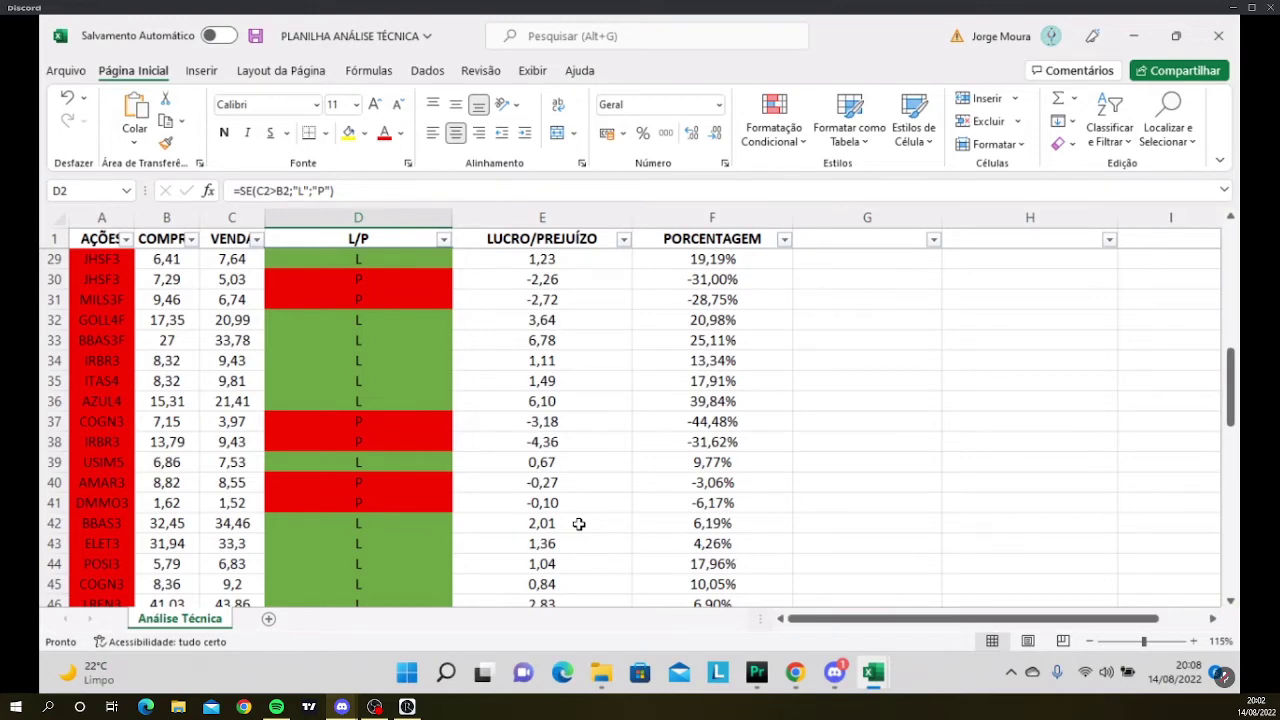
{"action": "scroll", "coordinate": [512, 533], "scroll_direction": "down", "scroll_amount": 3}
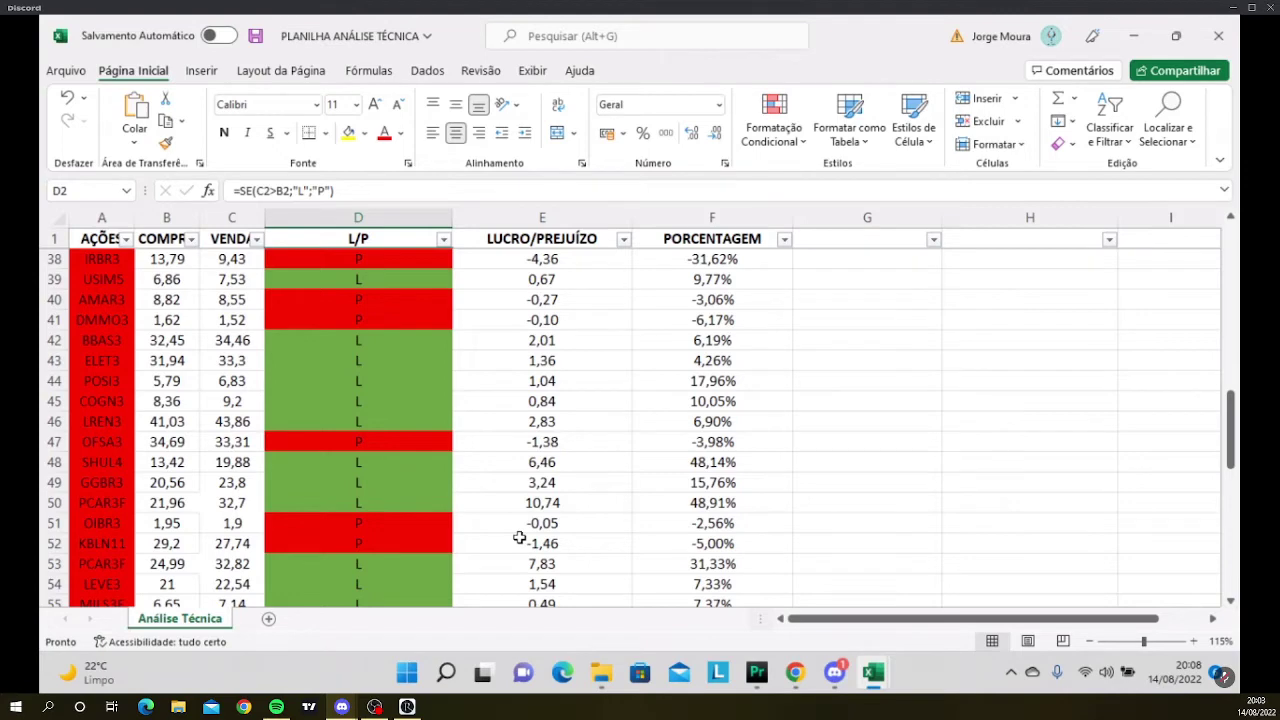
Examine the MRV3 trade in row 6 across its VENDA, L/P, LUCRO/PREJUÍZO and PORCENTAGEM cells.
{"action": "key", "text": "Down"}
{"action": "key", "text": "Down"}
{"action": "key", "text": "Down"}
{"action": "key", "text": "Down"}
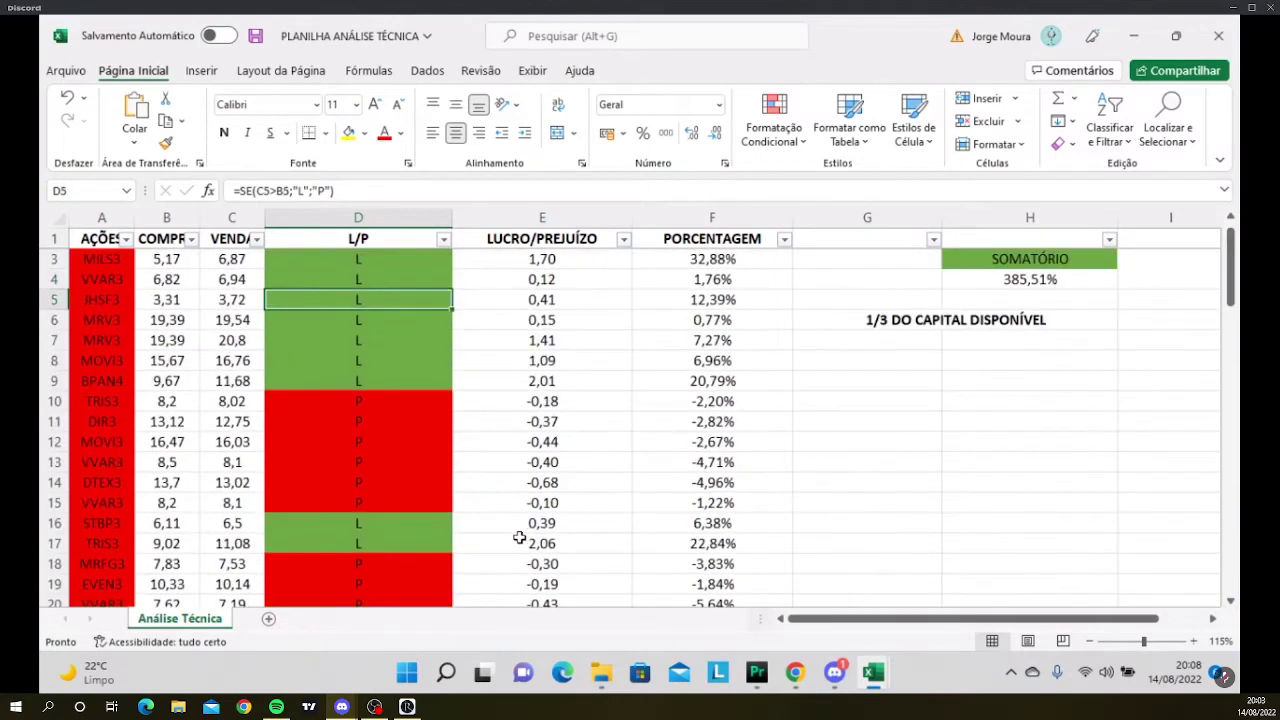
{"action": "key", "text": "Right"}
{"action": "key", "text": "Right"}
{"action": "key", "text": "Right"}
{"action": "key", "text": "Left"}
{"action": "key", "text": "Left"}
{"action": "key", "text": "Right"}
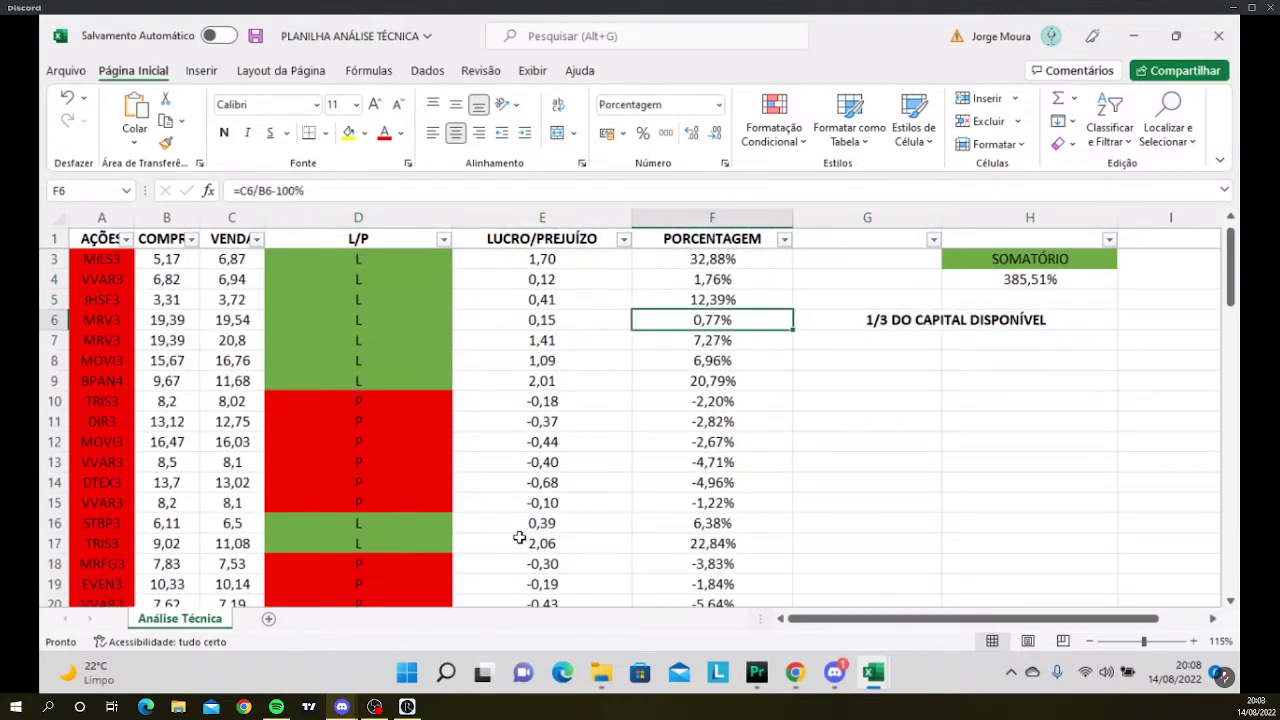
{"action": "key", "text": "Left"}
{"action": "key", "text": "Left"}
{"action": "key", "text": "Right"}
{"action": "key", "text": "Right"}
{"action": "key", "text": "Left"}
{"action": "key", "text": "Left"}
{"action": "key", "text": "Left"}
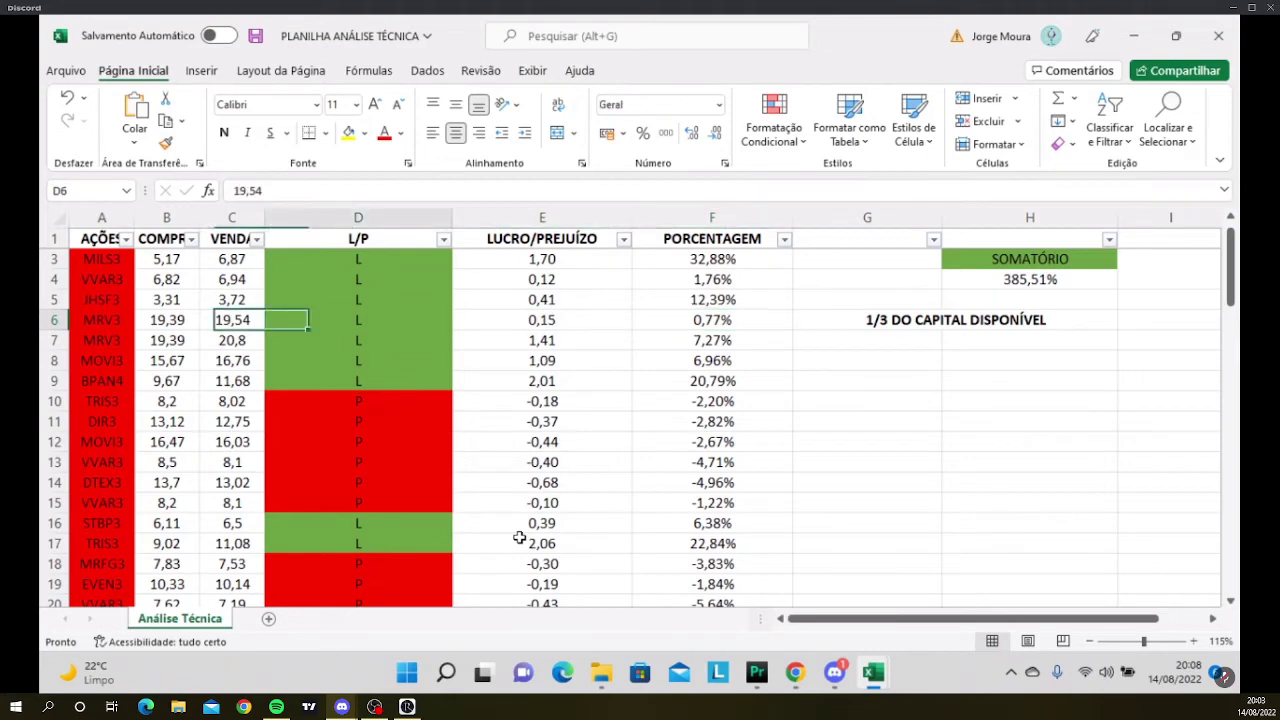
{"action": "key", "text": "Right"}
Review the L/P classifications from row 6 down to MILS3F in row 31.
{"action": "key", "text": "Down"}
{"action": "key", "text": "Down"}
{"action": "key", "text": "Down"}
{"action": "key", "text": "Down"}
{"action": "key", "text": "Down"}
{"action": "key", "text": "Down"}
{"action": "key", "text": "Down"}
{"action": "key", "text": "Down"}
{"action": "key", "text": "Down"}
{"action": "key", "text": "Down"}
{"action": "key", "text": "Down"}
{"action": "key", "text": "Down"}
{"action": "key", "text": "Down"}
{"action": "key", "text": "Down"}
{"action": "key", "text": "Down"}
{"action": "key", "text": "Down"}
{"action": "key", "text": "Down"}
{"action": "key", "text": "Down"}
{"action": "key", "text": "Down"}
{"action": "key", "text": "Down"}
{"action": "key", "text": "Down"}
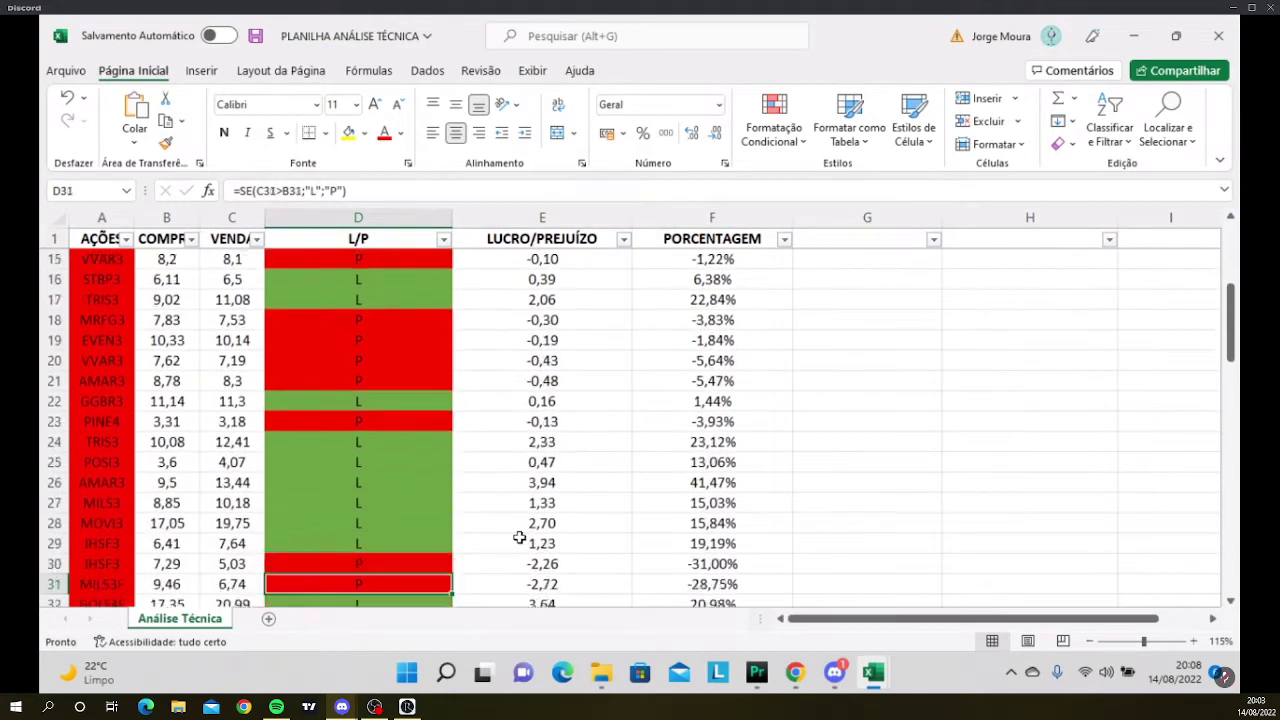
Review the PORCENTAGEM values from row 31 down to the last trade, RDOR3 in row 80.
{"action": "key", "text": "Right"}
{"action": "key", "text": "Right"}
{"action": "key", "text": "Left"}
{"action": "key", "text": "Right"}
{"action": "key", "text": "Down"}
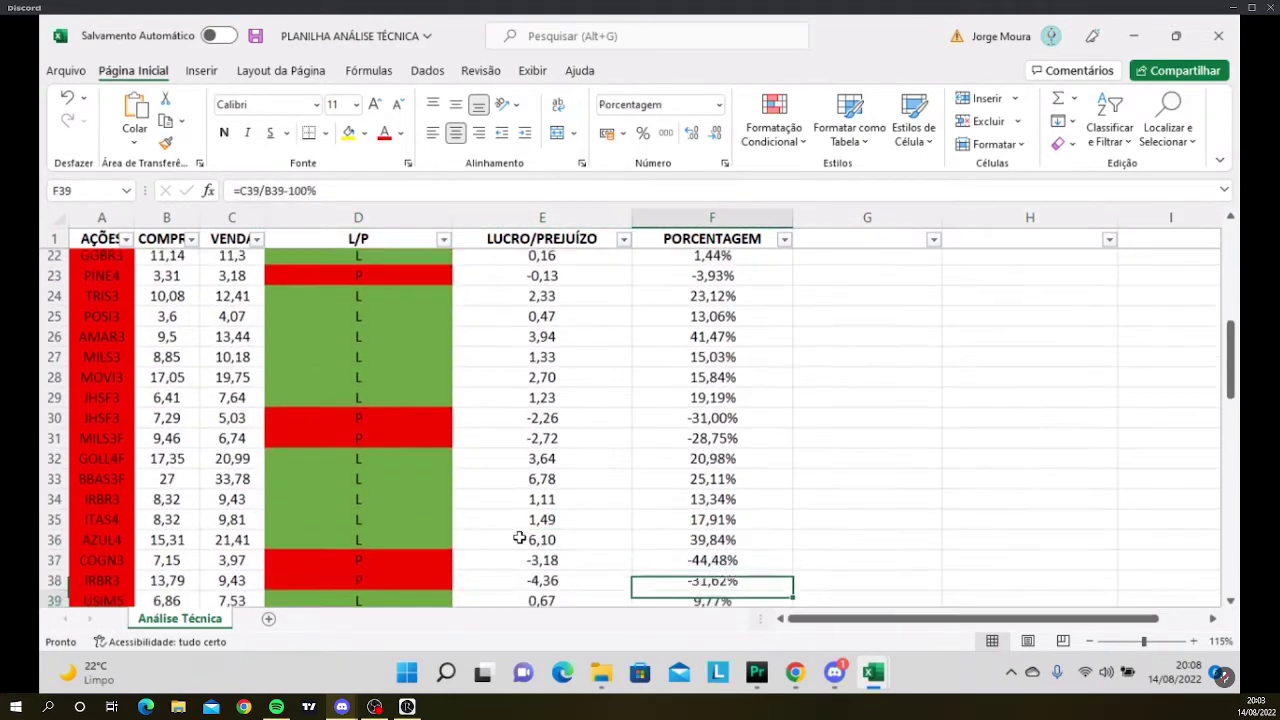
{"action": "key", "text": "Down"}
{"action": "key", "text": "Down"}
{"action": "key", "text": "Down"}
{"action": "key", "text": "Down"}
{"action": "key", "text": "Down"}
{"action": "key", "text": "Down"}
{"action": "key", "text": "Down"}
{"action": "key", "text": "Down"}
{"action": "key", "text": "Down"}
{"action": "key", "text": "Down"}
{"action": "key", "text": "Down"}
{"action": "key", "text": "Down"}
{"action": "key", "text": "Down"}
{"action": "key", "text": "Down"}
{"action": "key", "text": "Down"}
{"action": "key", "text": "Down"}
{"action": "key", "text": "Down"}
{"action": "key", "text": "Down"}
{"action": "key", "text": "Down"}
{"action": "key", "text": "Down"}
{"action": "key", "text": "Down"}
{"action": "key", "text": "Down"}
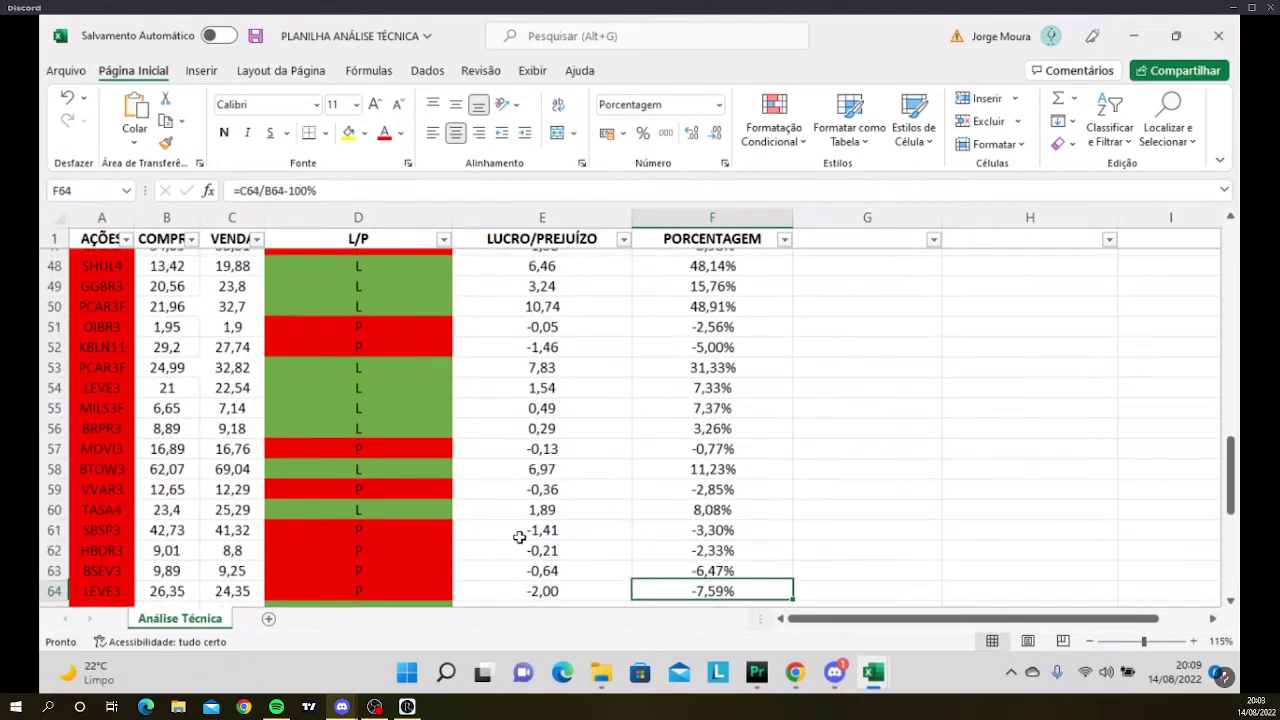
{"action": "key", "text": "Down"}
{"action": "key", "text": "Down"}
{"action": "key", "text": "Down"}
{"action": "key", "text": "Down"}
{"action": "key", "text": "Down"}
{"action": "key", "text": "Down"}
{"action": "key", "text": "Down"}
{"action": "key", "text": "Down"}
{"action": "key", "text": "Down"}
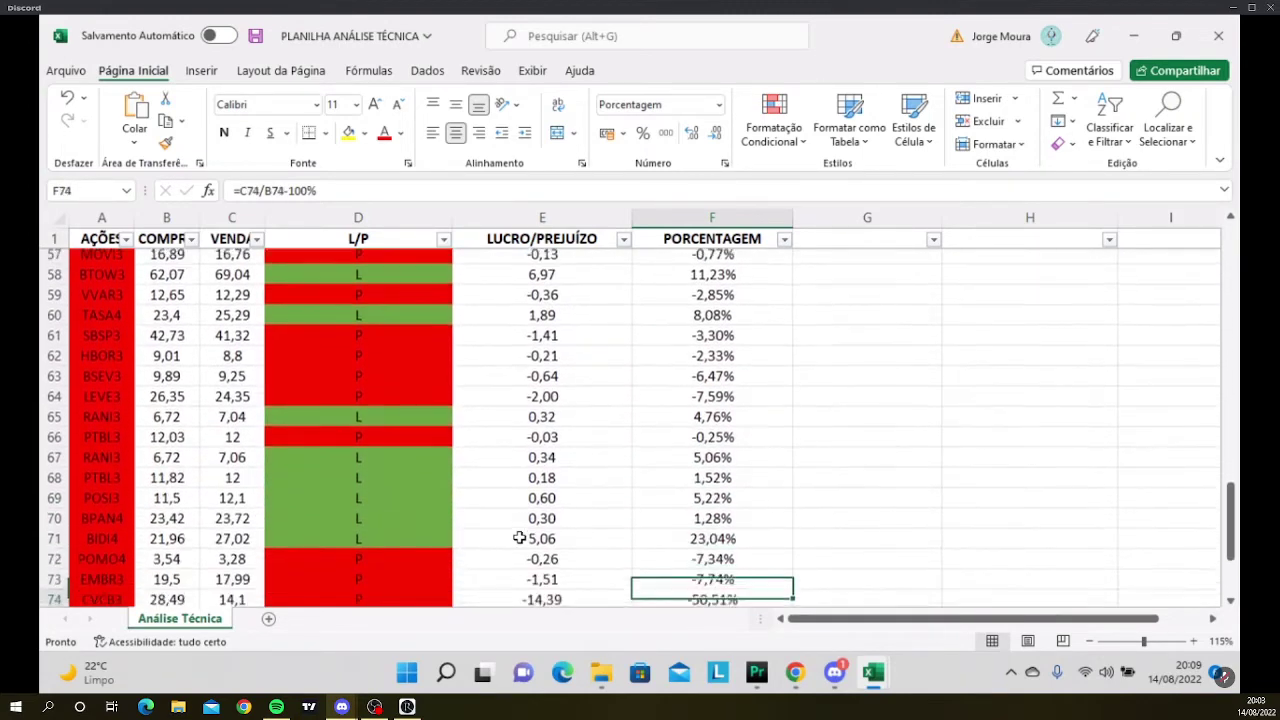
{"action": "key", "text": "Down"}
{"action": "key", "text": "Down"}
{"action": "key", "text": "Down"}
{"action": "key", "text": "Down"}
{"action": "key", "text": "Down"}
{"action": "key", "text": "Down"}
{"action": "key", "text": "Down"}
{"action": "key", "text": "Down"}
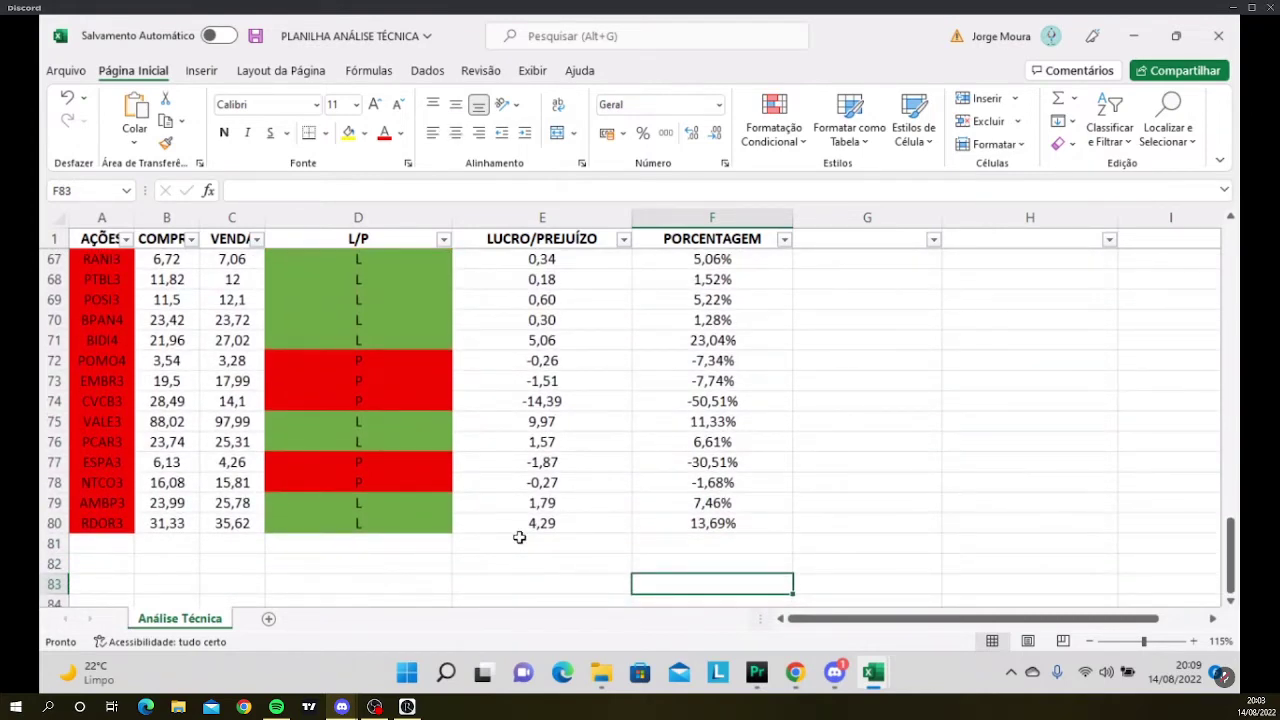
{"action": "key", "text": "Up"}
{"action": "key", "text": "Up"}
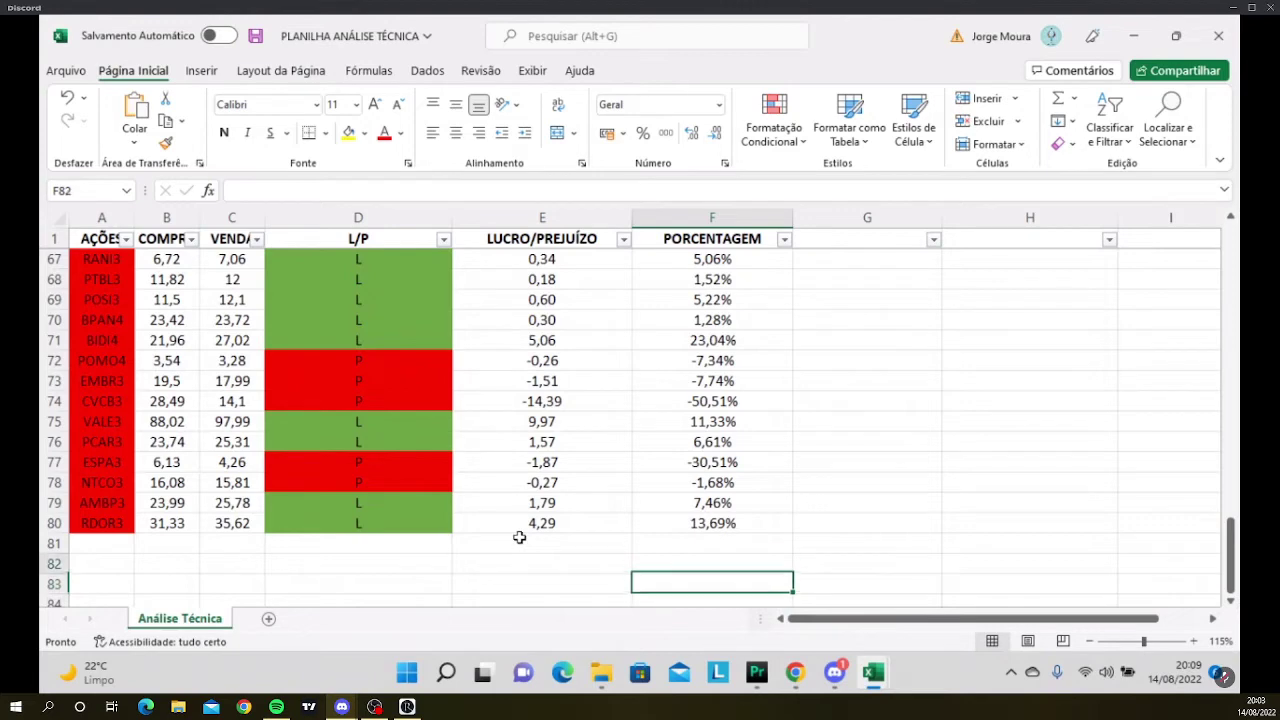
{"action": "key", "text": "Left"}
{"action": "key", "text": "Up"}
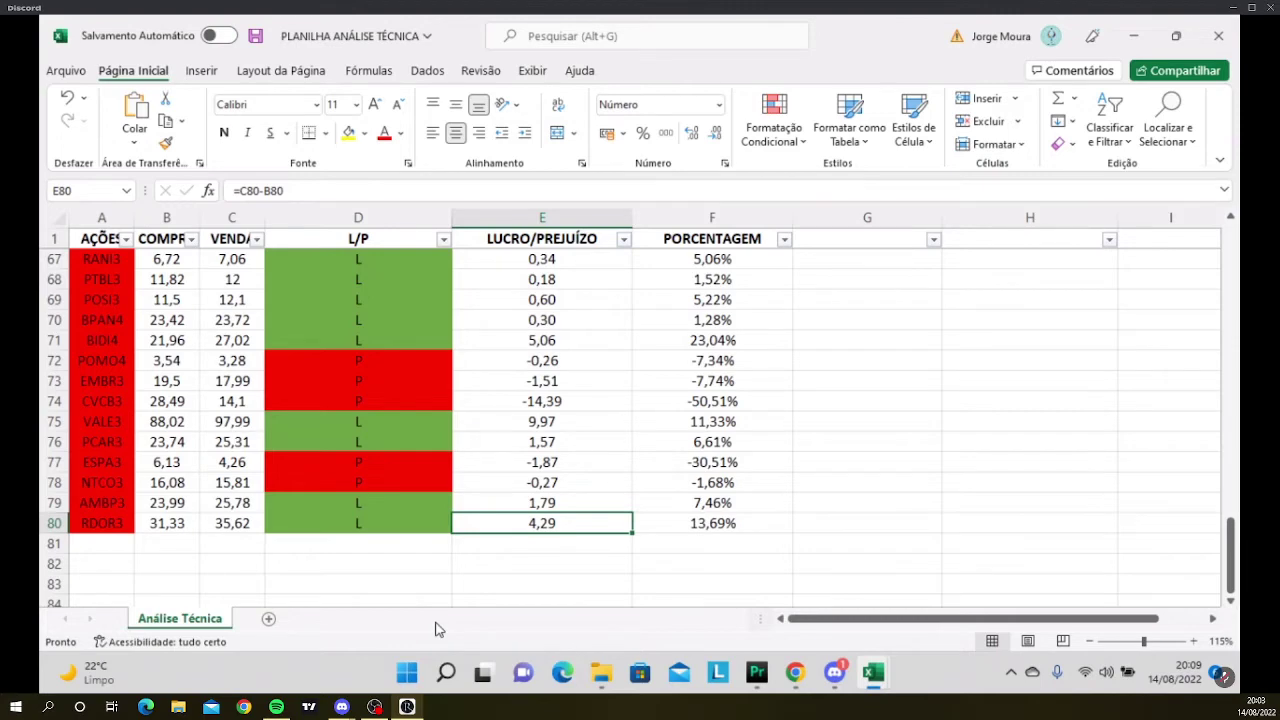
Look back through the trades from about row 40 down to row 80.
{"action": "scroll", "coordinate": [425, 512], "scroll_direction": "up", "scroll_amount": 9}
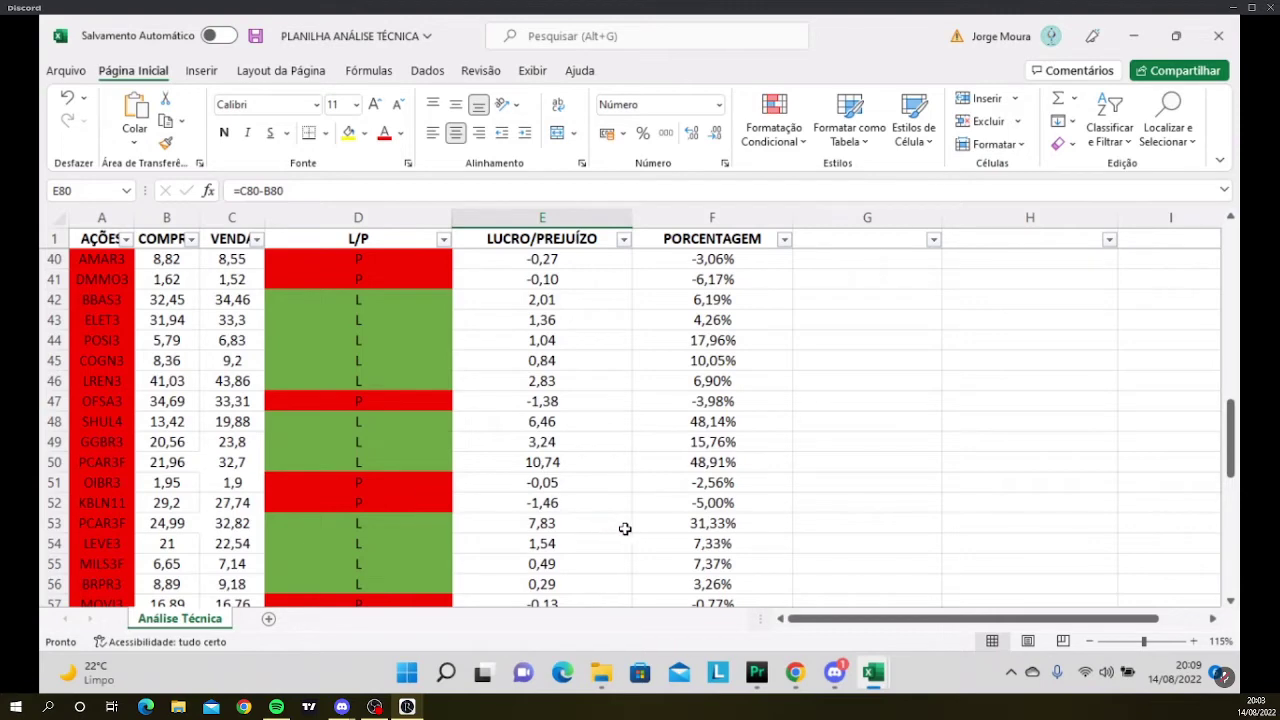
{"action": "scroll", "coordinate": [640, 494], "scroll_direction": "down", "scroll_amount": 2}
{"action": "scroll", "coordinate": [640, 494], "scroll_direction": "down", "scroll_amount": 3}
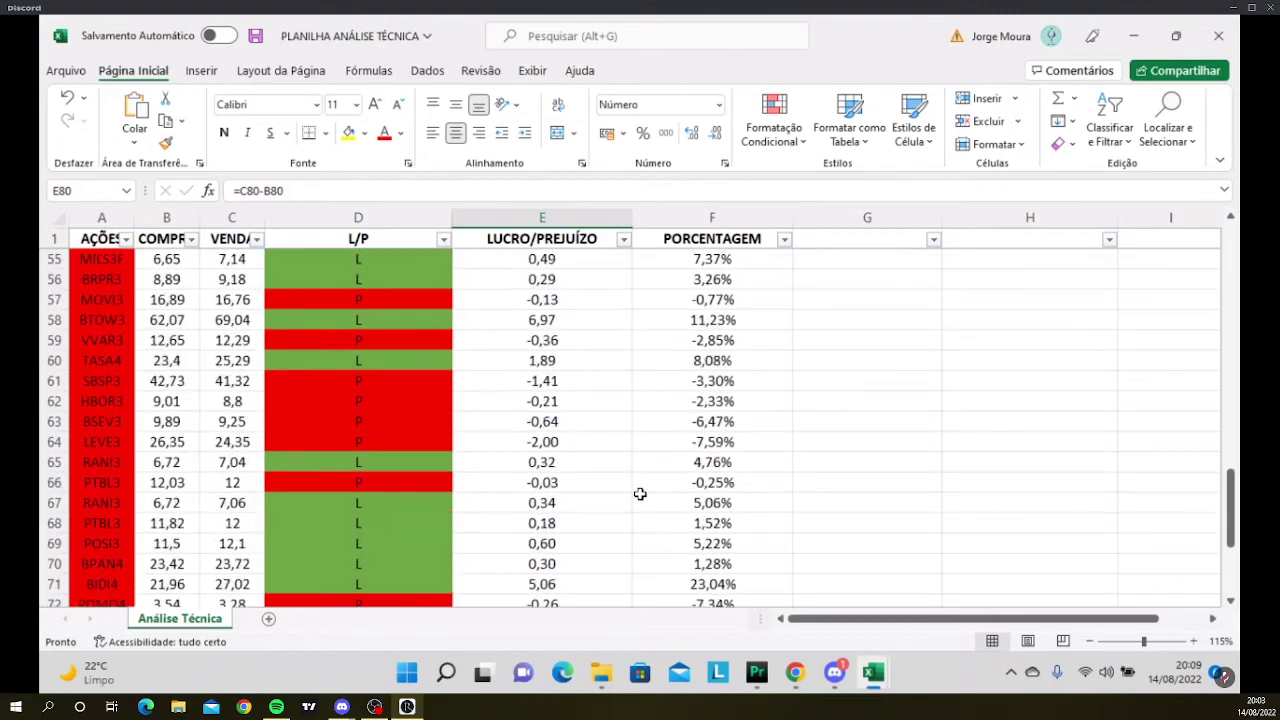
{"action": "scroll", "coordinate": [640, 494], "scroll_direction": "down", "scroll_amount": 3}
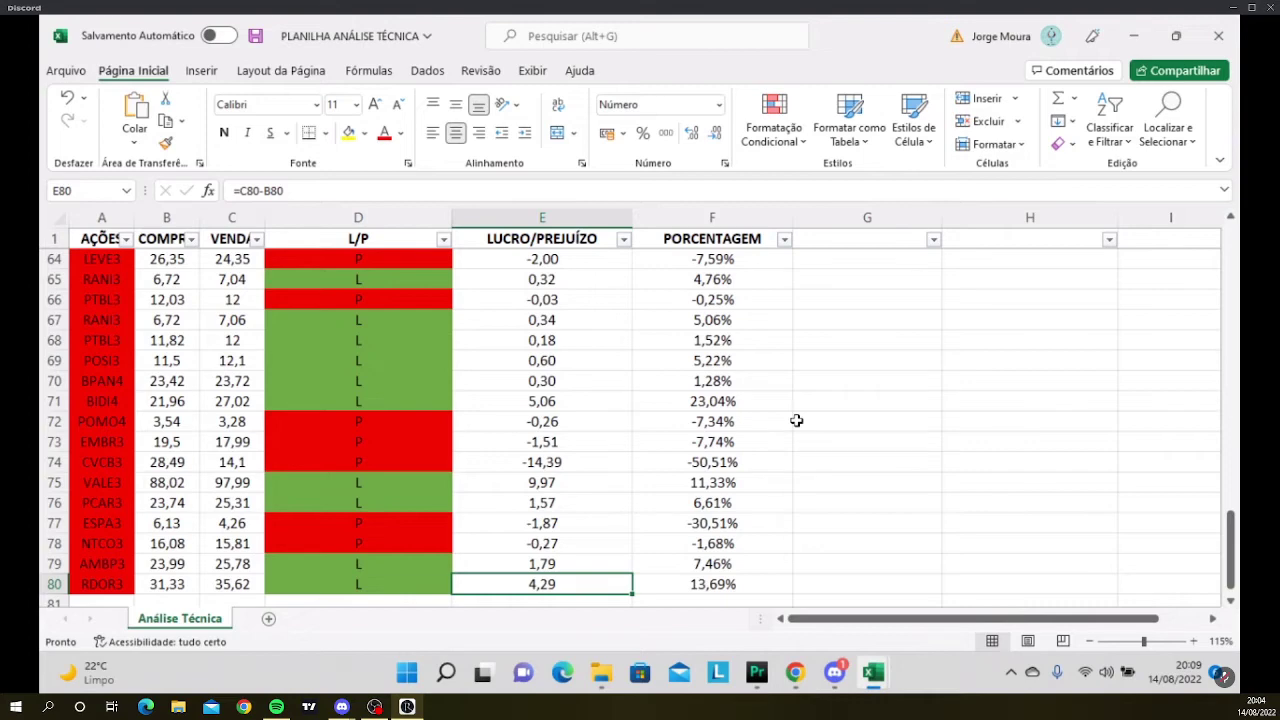
Examine the RDOR3 trade in row 80 across its purchase, sale, L/P, LUCRO/PREJUÍZO and PORCENTAGEM cells.
{"action": "key", "text": "Left"}
{"action": "key", "text": "Right"}
{"action": "key", "text": "Right"}
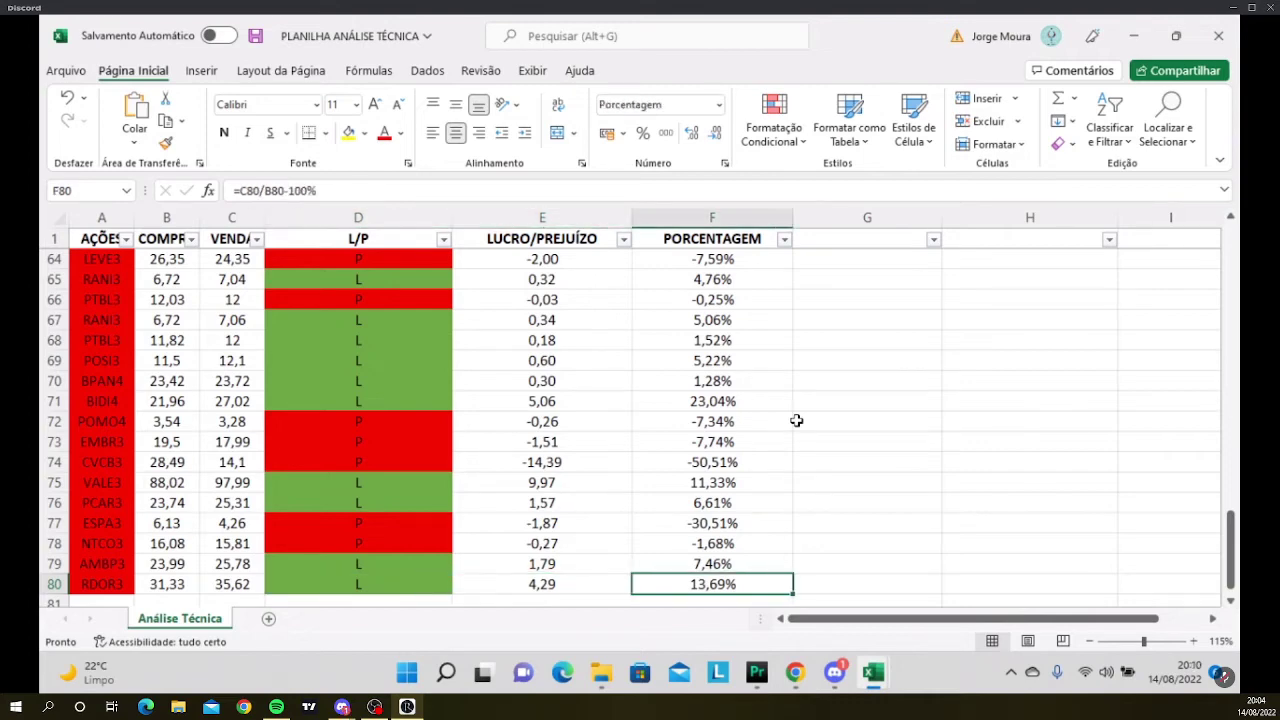
{"action": "key", "text": "Left"}
{"action": "key", "text": "Left"}
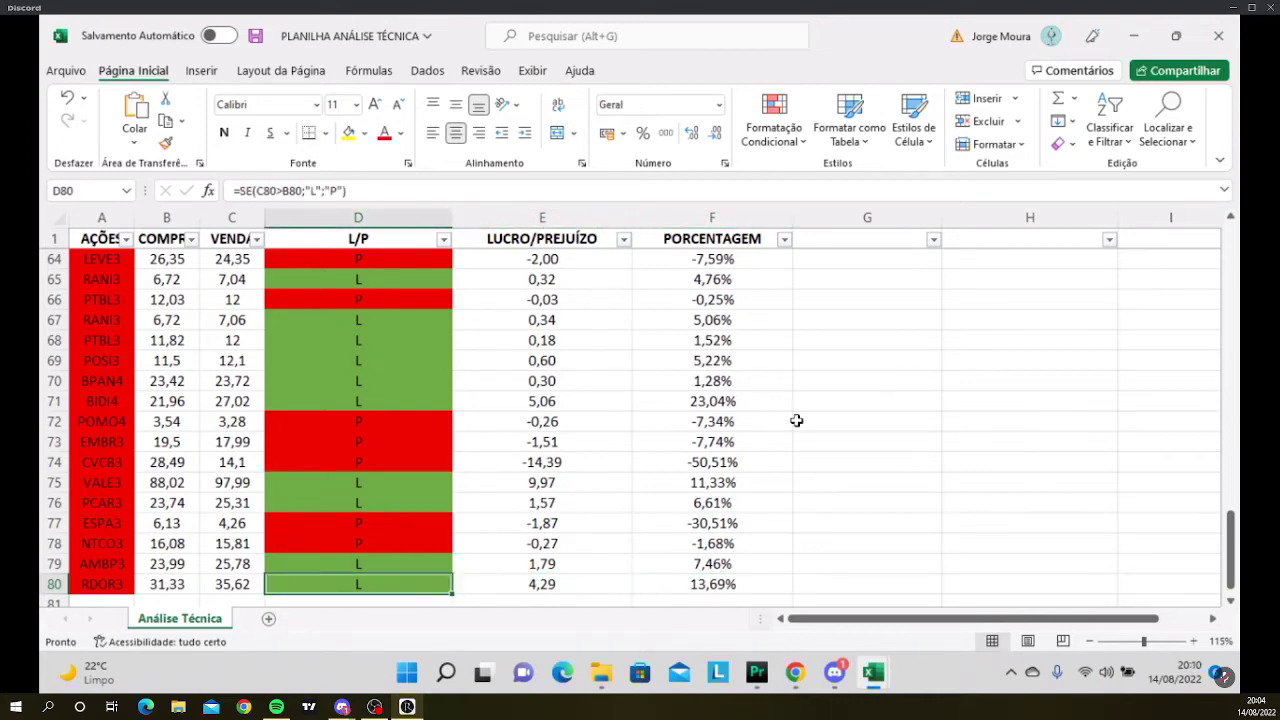
{"action": "key", "text": "Left"}
{"action": "key", "text": "Left"}
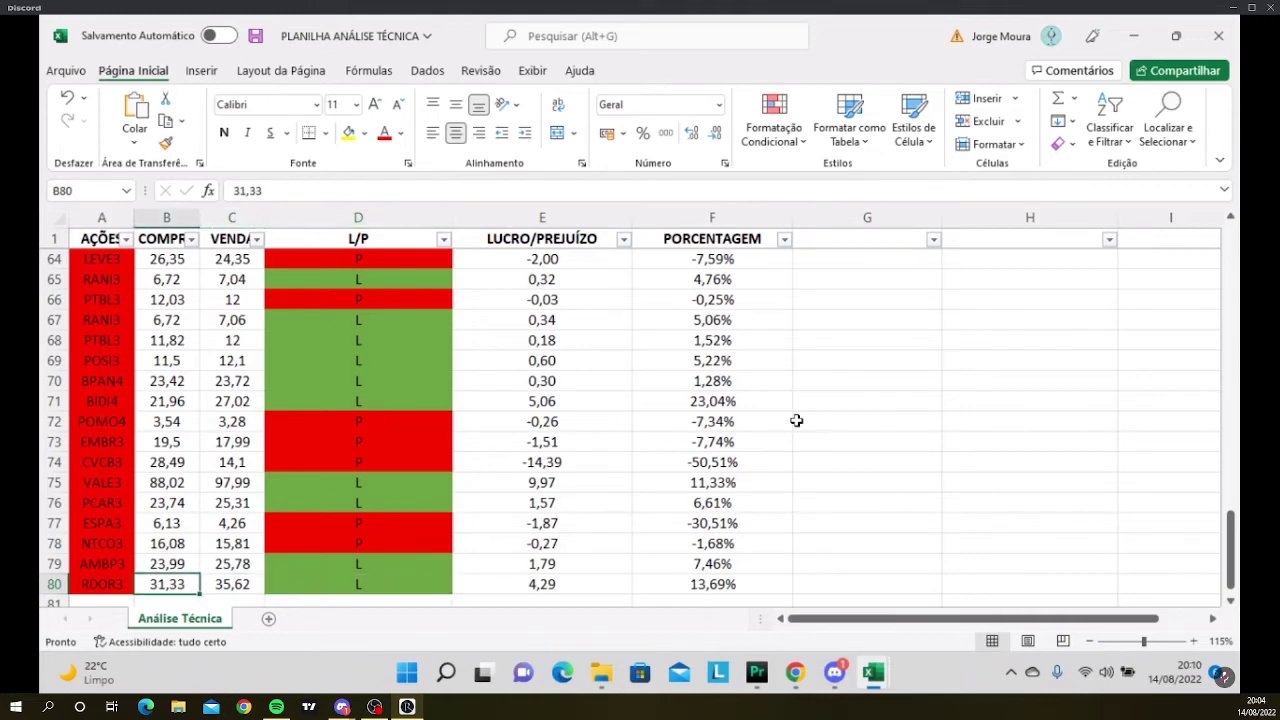
{"action": "key", "text": "Left"}
{"action": "key", "text": "Right"}
{"action": "key", "text": "Right"}
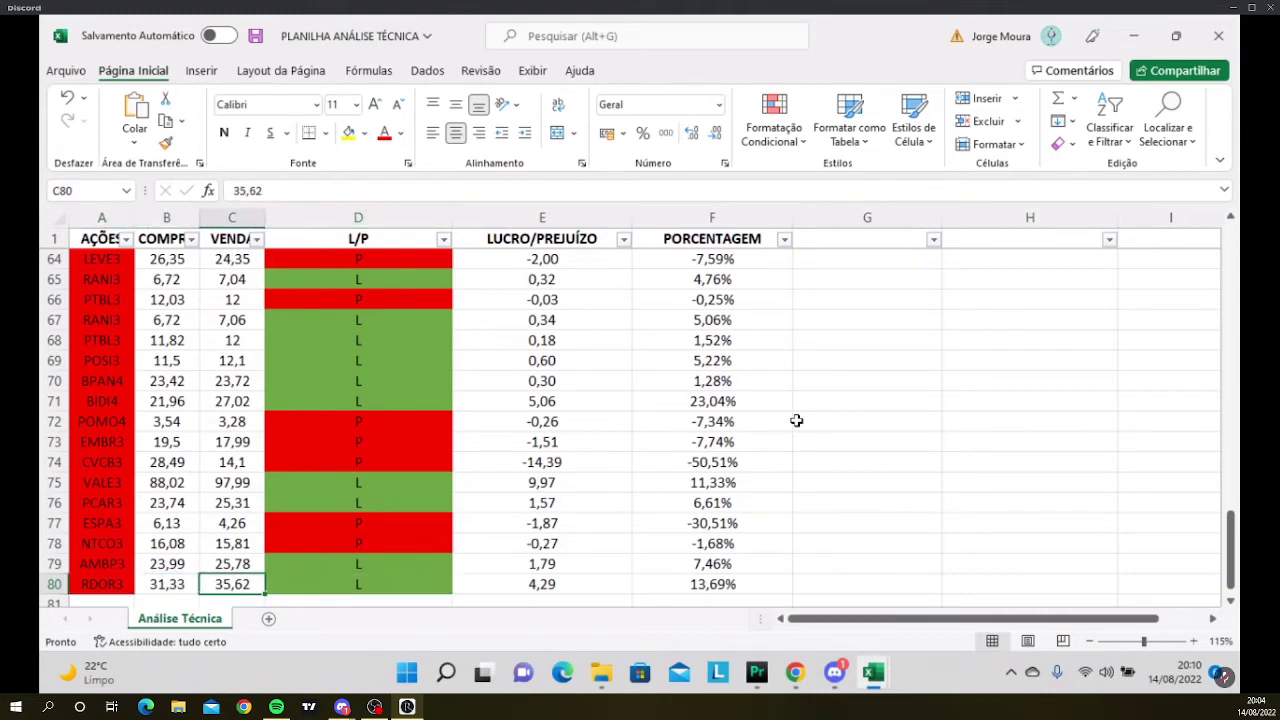
{"action": "key", "text": "Left"}
{"action": "key", "text": "Left"}
{"action": "key", "text": "Right"}
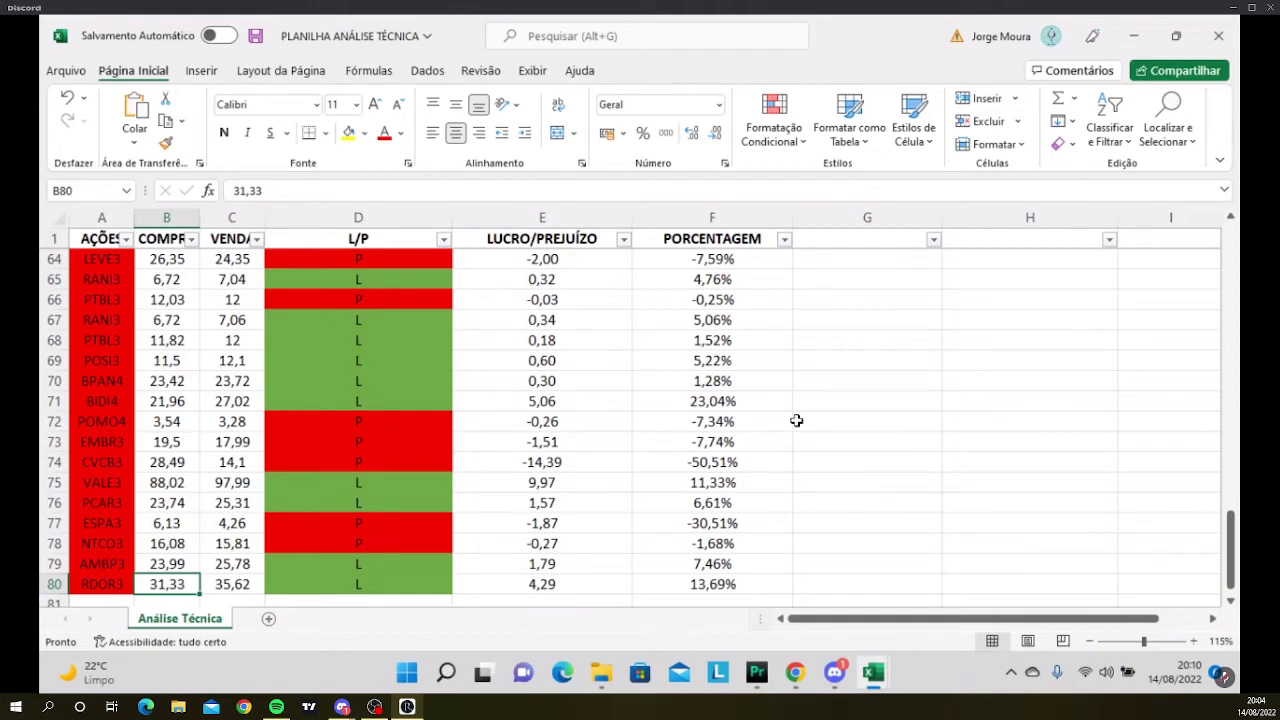
{"action": "key", "text": "Right"}
{"action": "key", "text": "Right"}
{"action": "key", "text": "Right"}
{"action": "key", "text": "Right"}
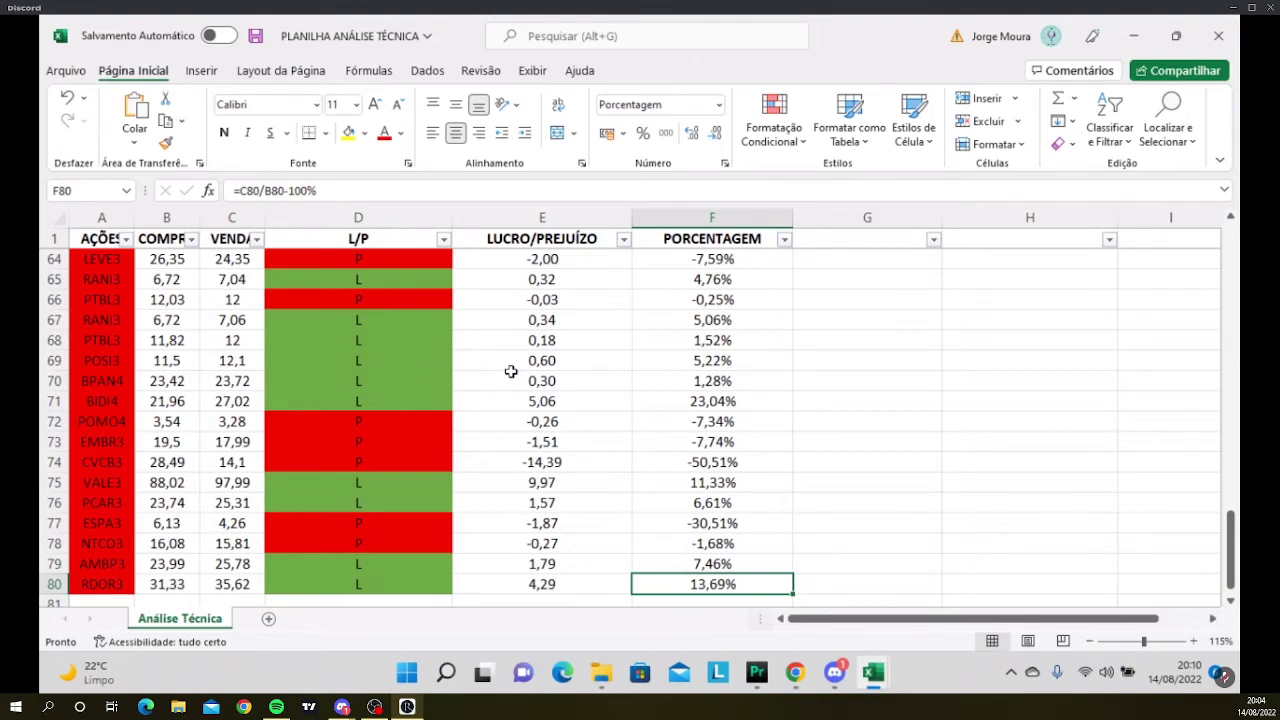
{"action": "key", "text": "Left"}
{"action": "key", "text": "Left"}
{"action": "key", "text": "Left"}
{"action": "key", "text": "Left"}
{"action": "key", "text": "Left"}
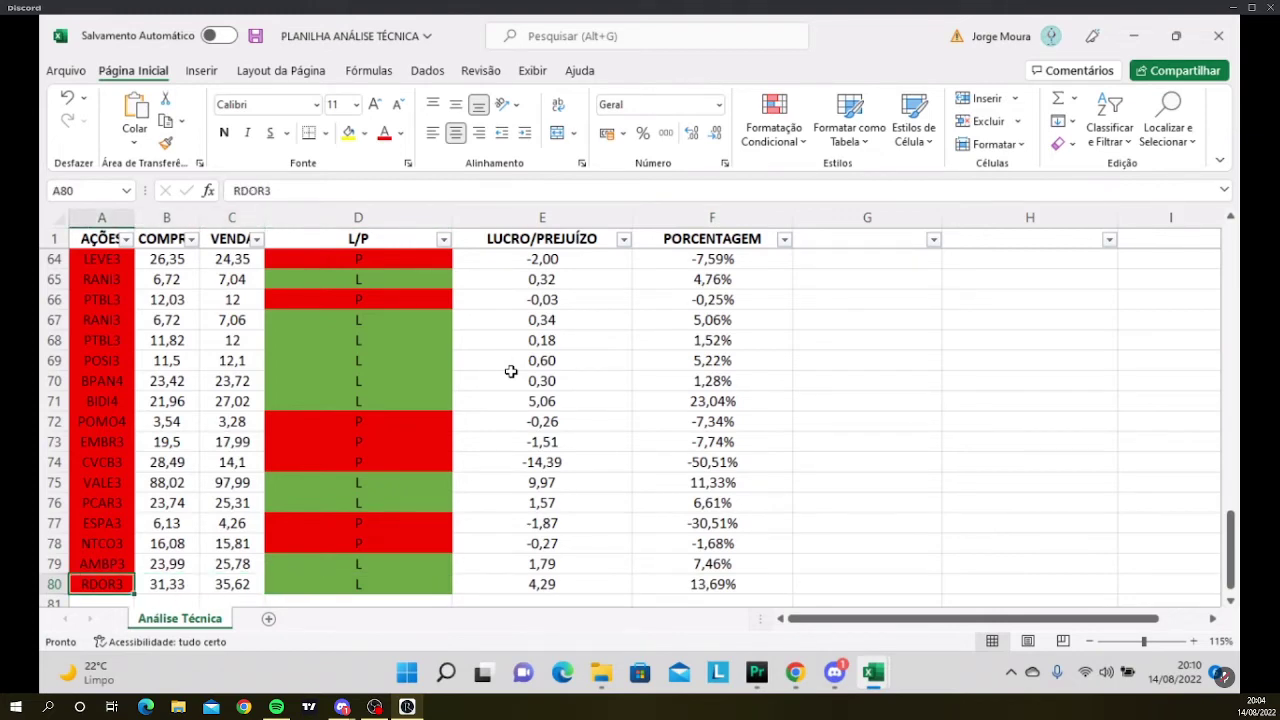
Go over the last three trades in the AÇÕES column, NTCO3, AMBP3 and RDOR3.
{"action": "key", "text": "Up"}
{"action": "key", "text": "Up"}
{"action": "key", "text": "Down"}
{"action": "key", "text": "Down"}
{"action": "key", "text": "Up"}
{"action": "key", "text": "Up"}
{"action": "key", "text": "Down"}
{"action": "key", "text": "Down"}
{"action": "key", "text": "Up"}
{"action": "key", "text": "Up"}
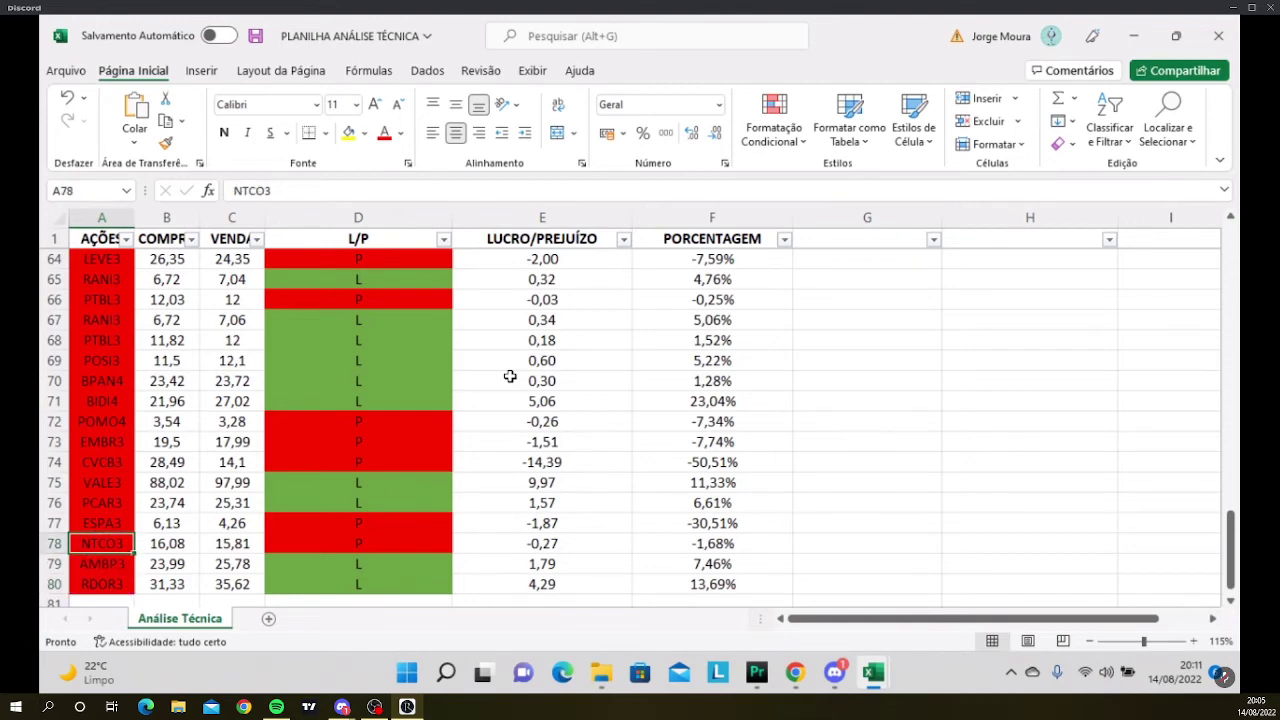
{"action": "key", "text": "Down"}
{"action": "key", "text": "Down"}
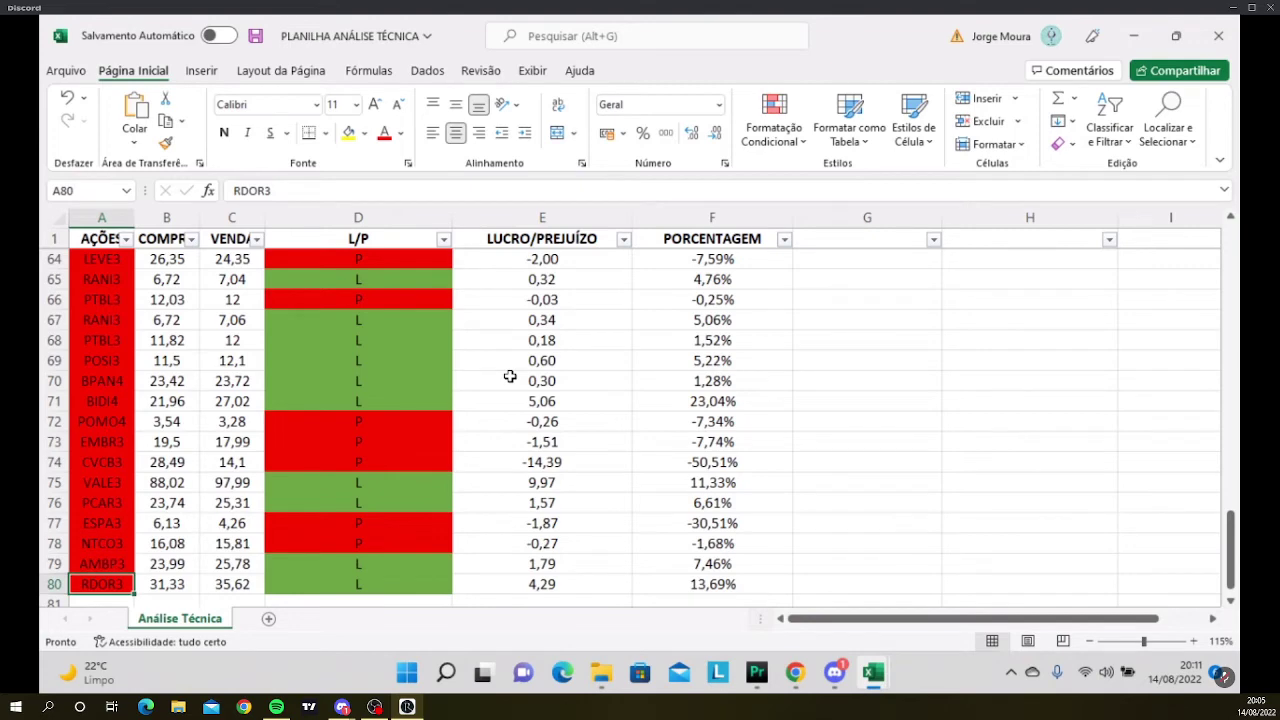
{"action": "key", "text": "Up"}
{"action": "key", "text": "Up"}
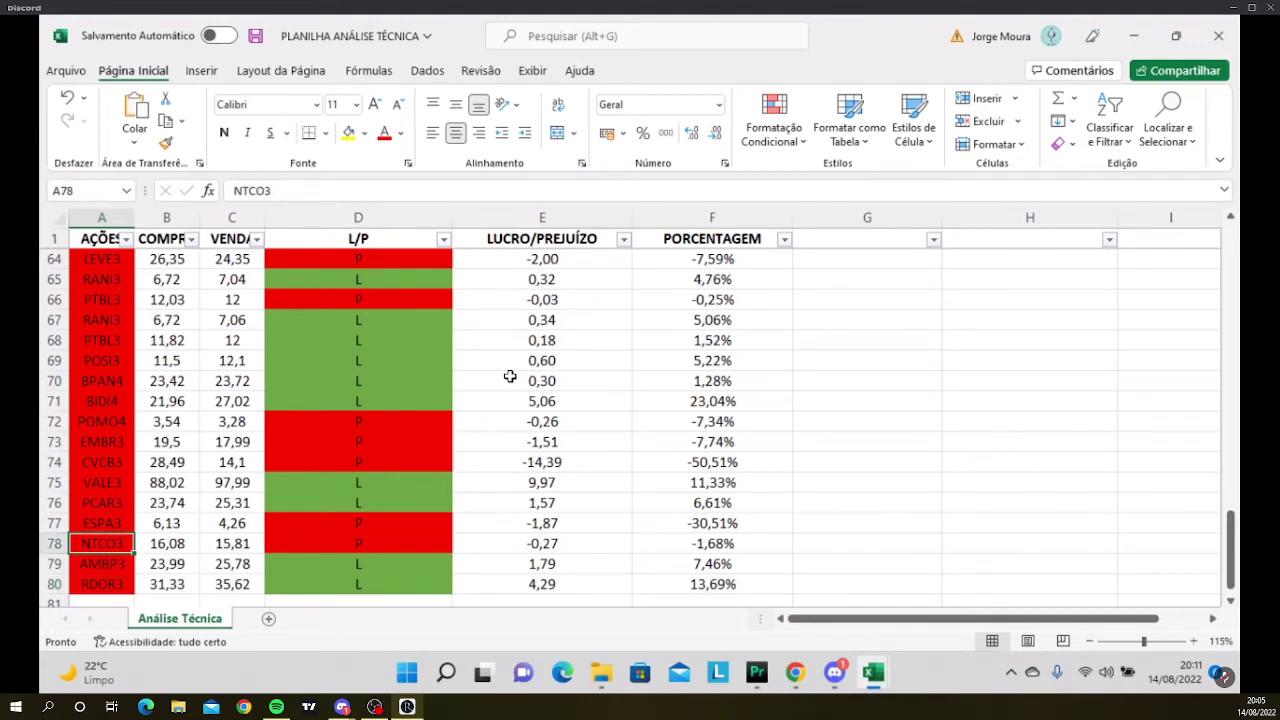
{"action": "key", "text": "Down"}
{"action": "key", "text": "Down"}
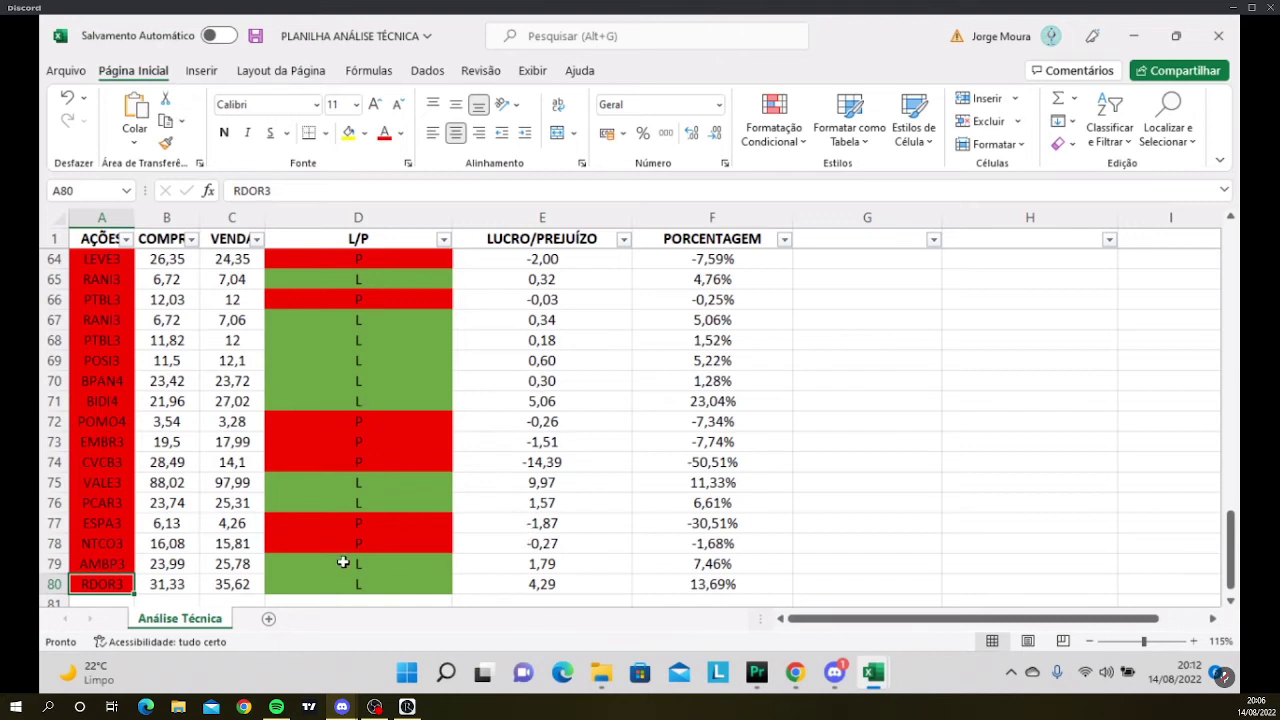
Switch to ProfitPro and open the AMBP3 chart from the Todas watchlist.
{"action": "left_click", "coordinate": [101, 565]}
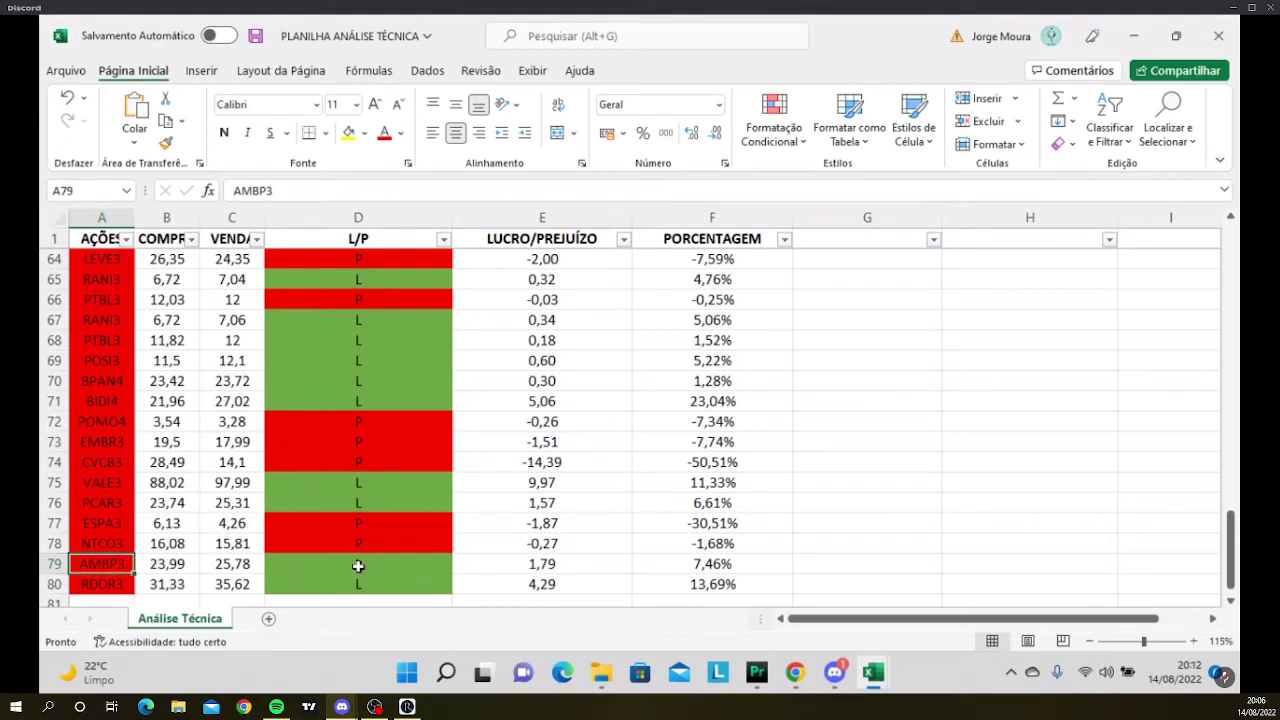
{"action": "left_click", "coordinate": [756, 676]}
{"action": "scroll", "coordinate": [197, 258], "scroll_direction": "up", "scroll_amount": 4}
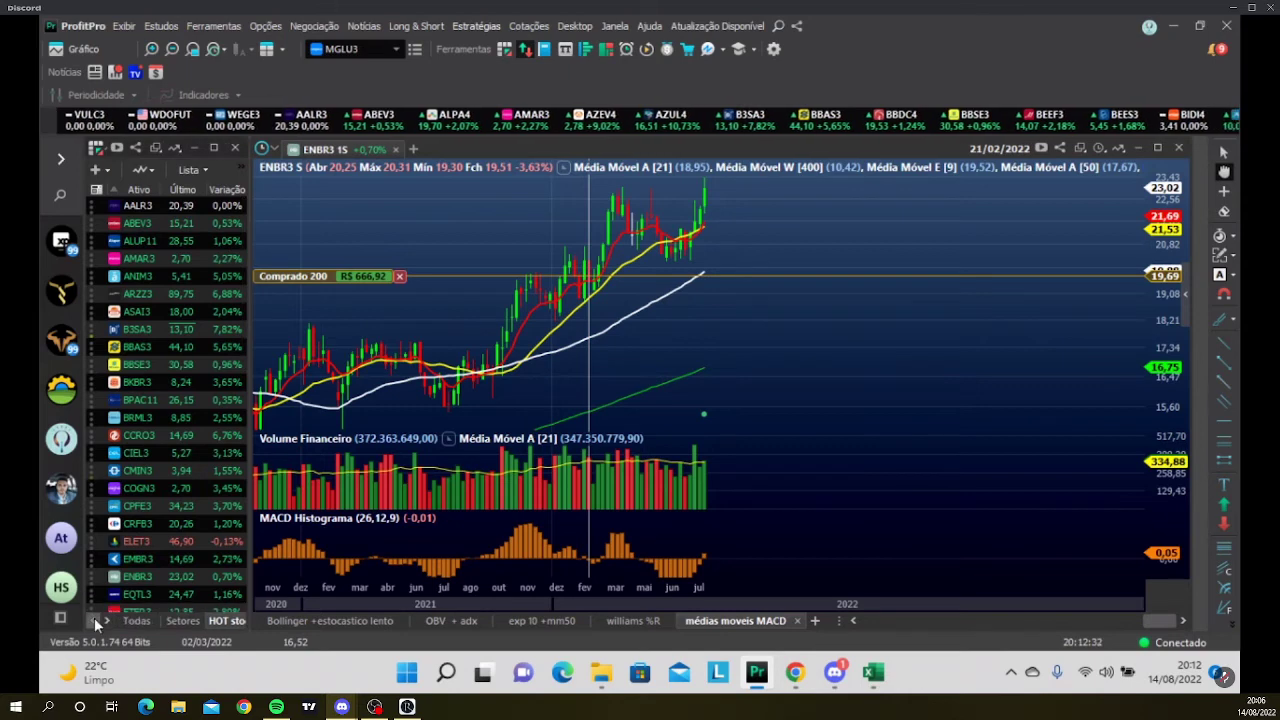
{"action": "scroll", "coordinate": [128, 624], "scroll_direction": "up", "scroll_amount": 1}
{"action": "left_click", "coordinate": [128, 622]}
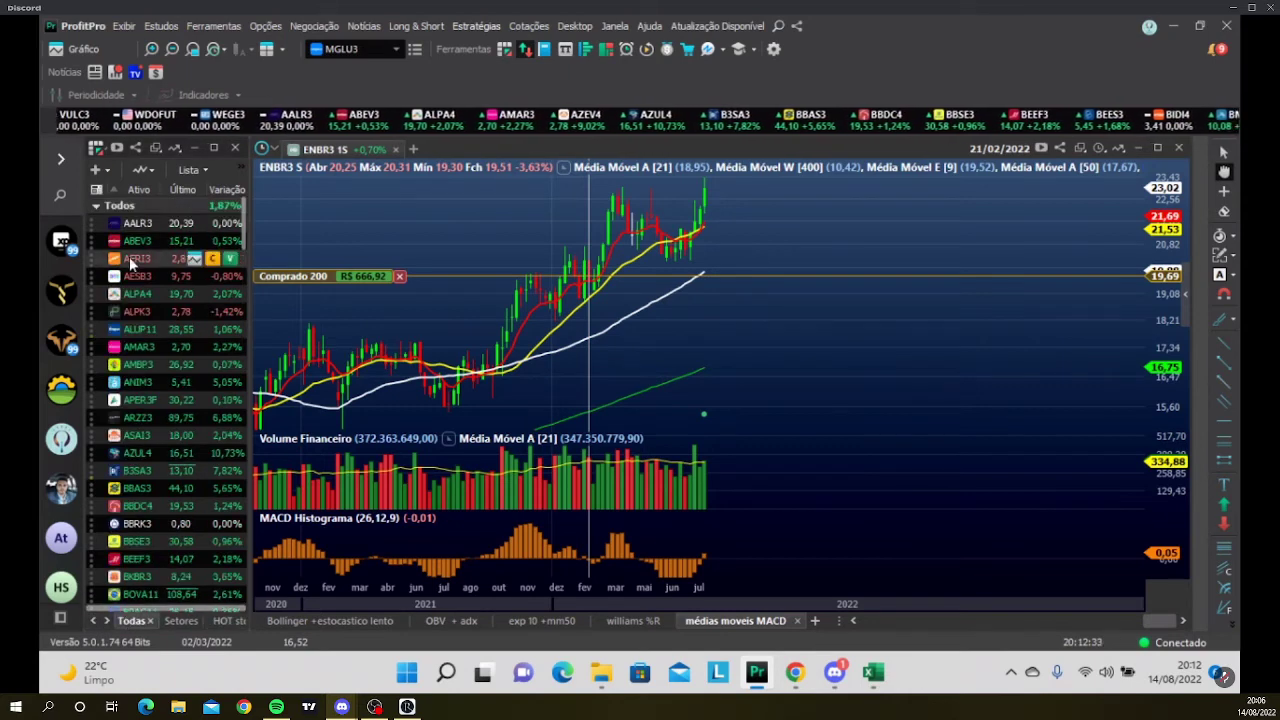
{"action": "left_click", "coordinate": [142, 366]}
{"action": "scroll", "coordinate": [532, 370], "scroll_direction": "up", "scroll_amount": 4}
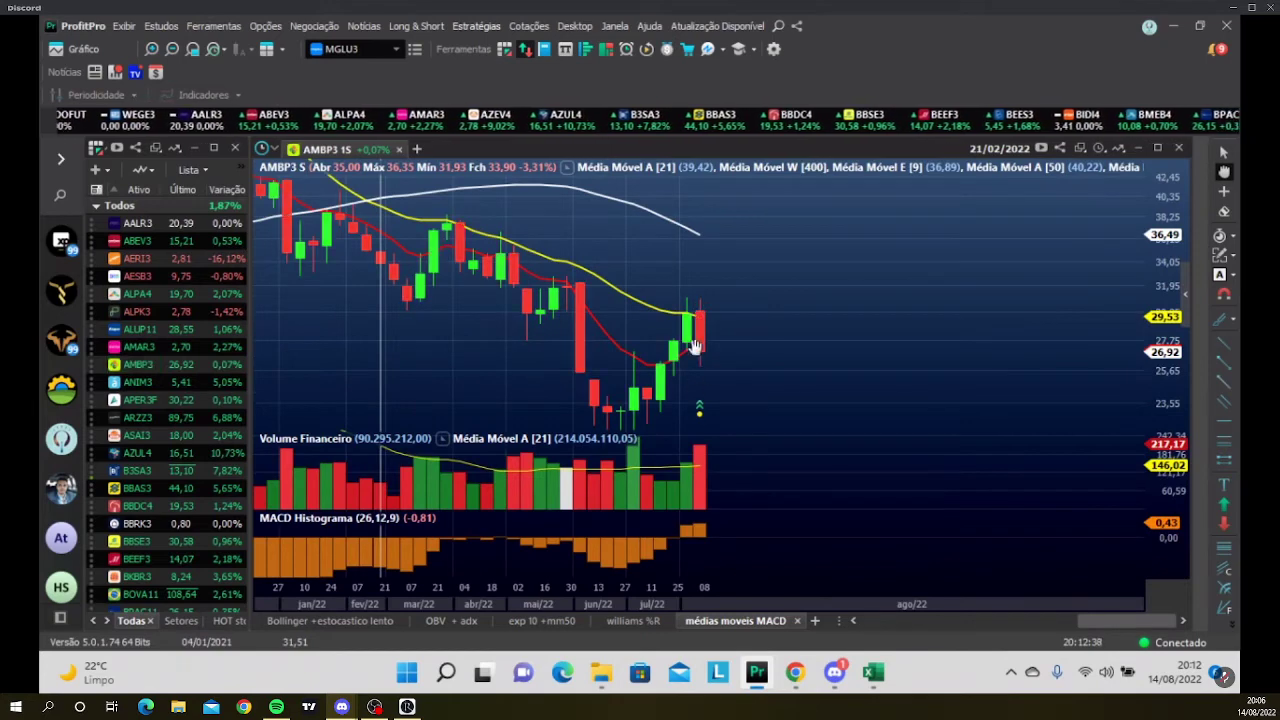
Set the AMBP3 chart's periodicity to 1 Dia and enlarge its most recent candles.
{"action": "left_click", "coordinate": [96, 94]}
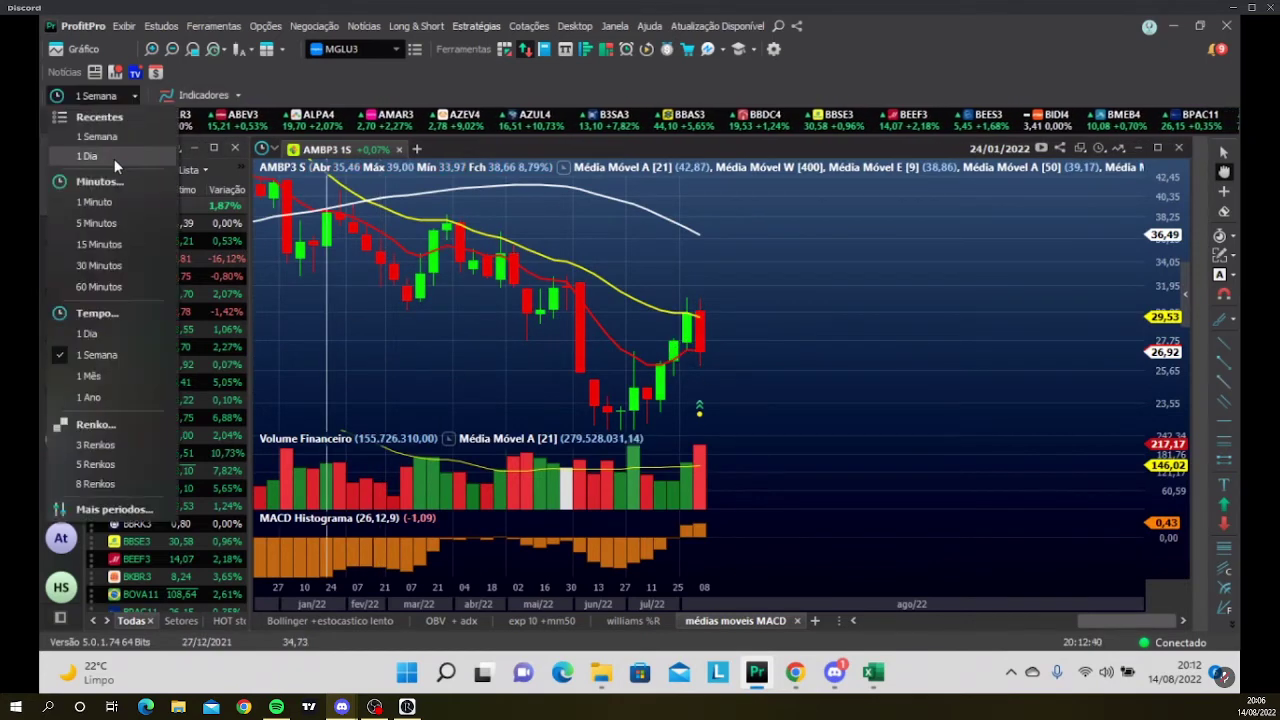
{"action": "left_click", "coordinate": [112, 157]}
{"action": "scroll", "coordinate": [494, 304], "scroll_direction": "up", "scroll_amount": 3}
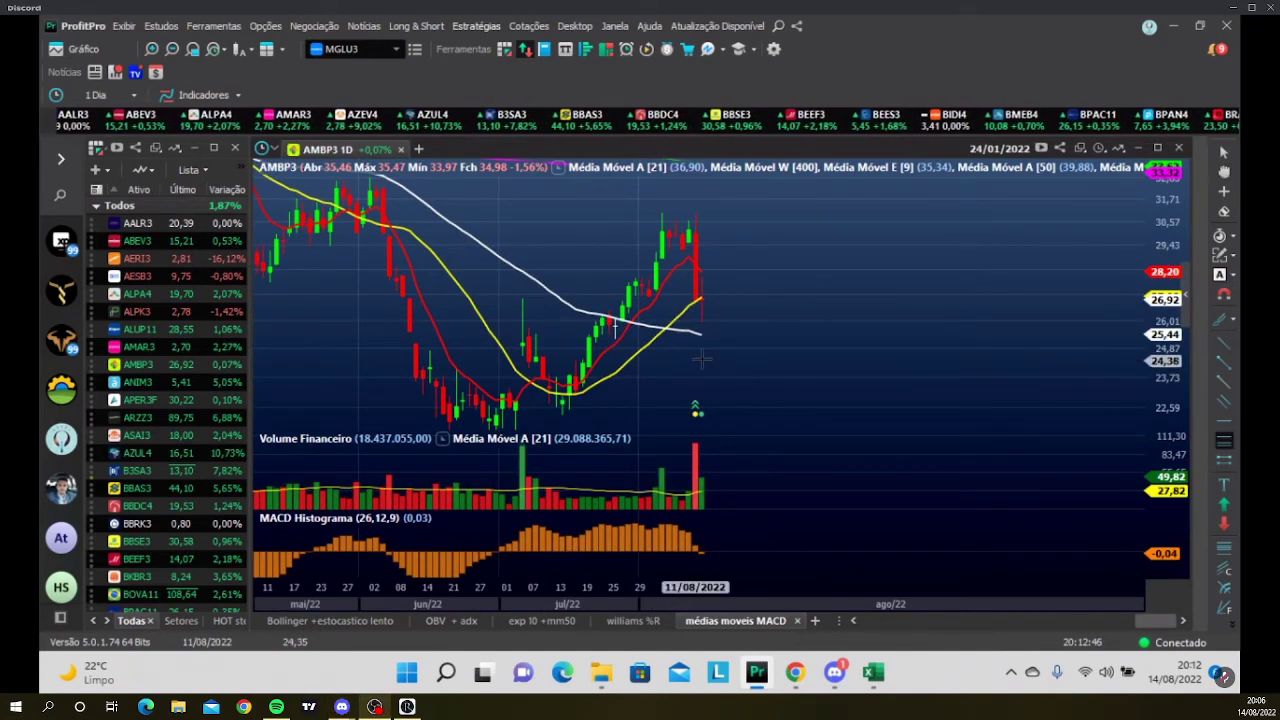
Mark the mid-July AMBP3 trade with levels at about 23,86, 26,26 and 22,66, plus a horizontal line at about 30,56 on the August highs.
{"action": "left_click_drag", "start_coordinate": [556, 374], "coordinate": [556, 406]}
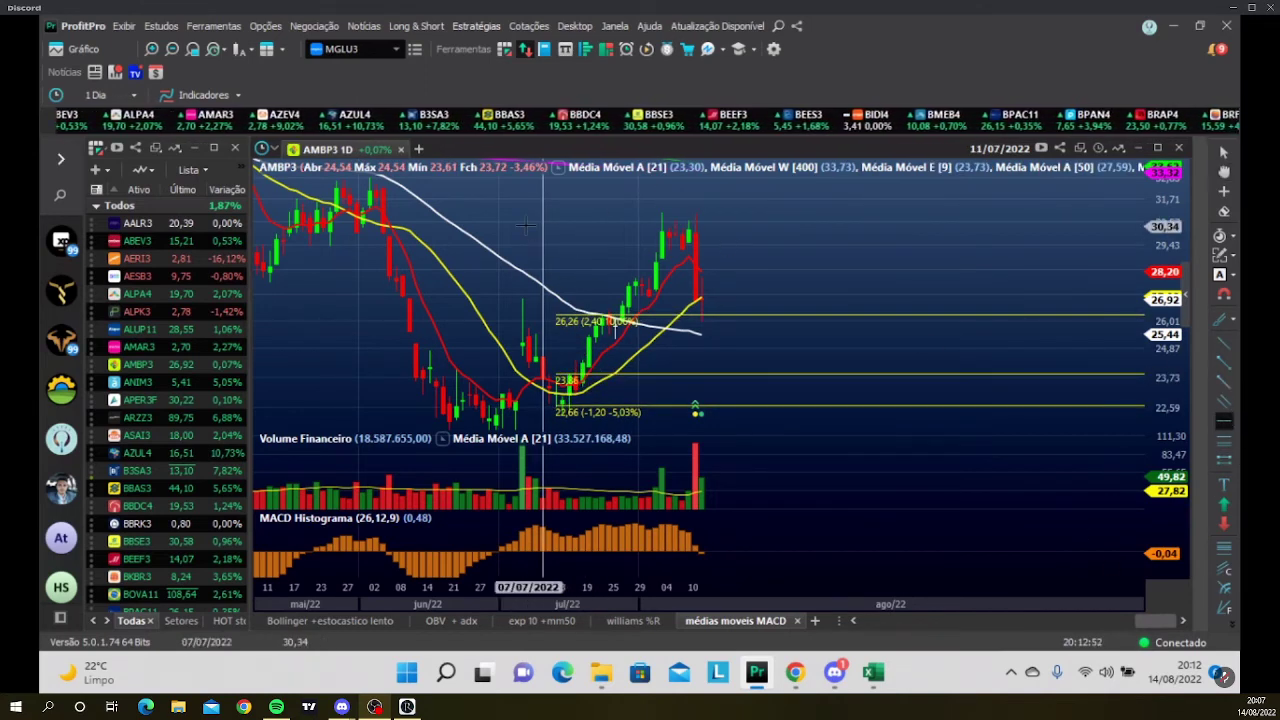
{"action": "left_click", "coordinate": [673, 222]}
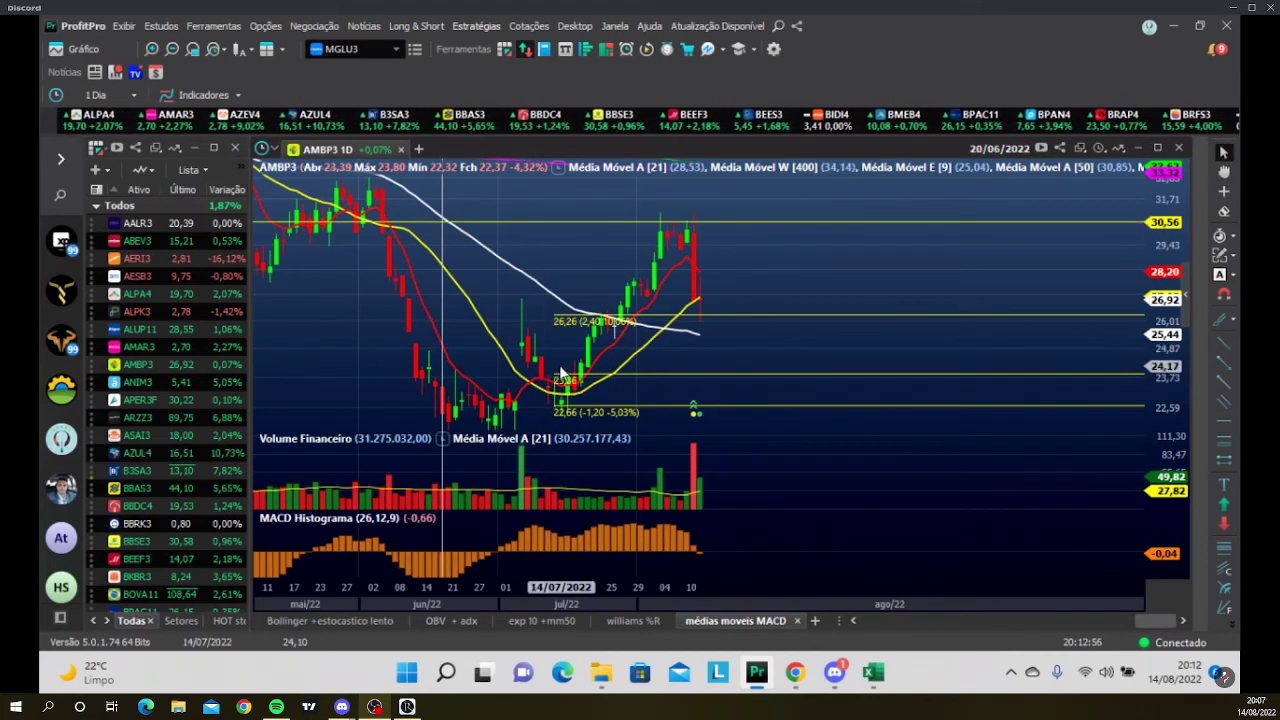
{"action": "left_click_drag", "start_coordinate": [561, 368], "coordinate": [662, 236]}
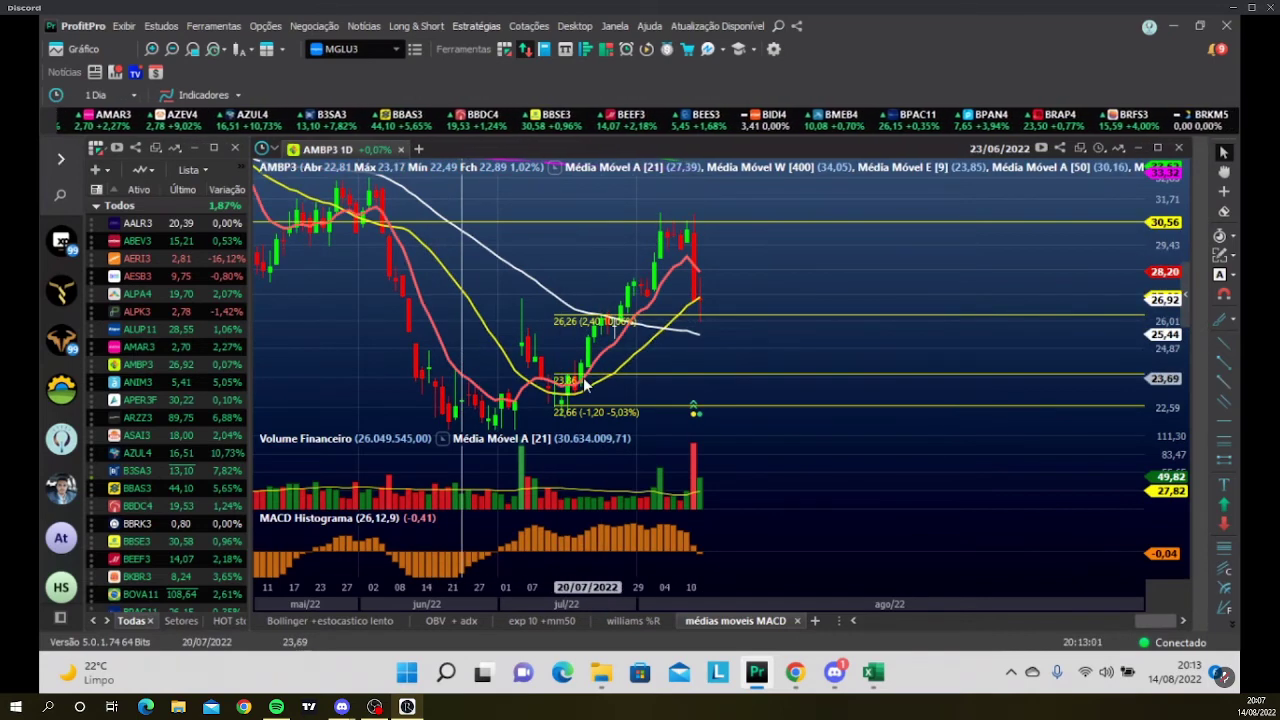
Examine the marked AMBP3 trade against the earlier price history back to April 2022.
{"action": "mouse_move", "coordinate": [586, 385]}
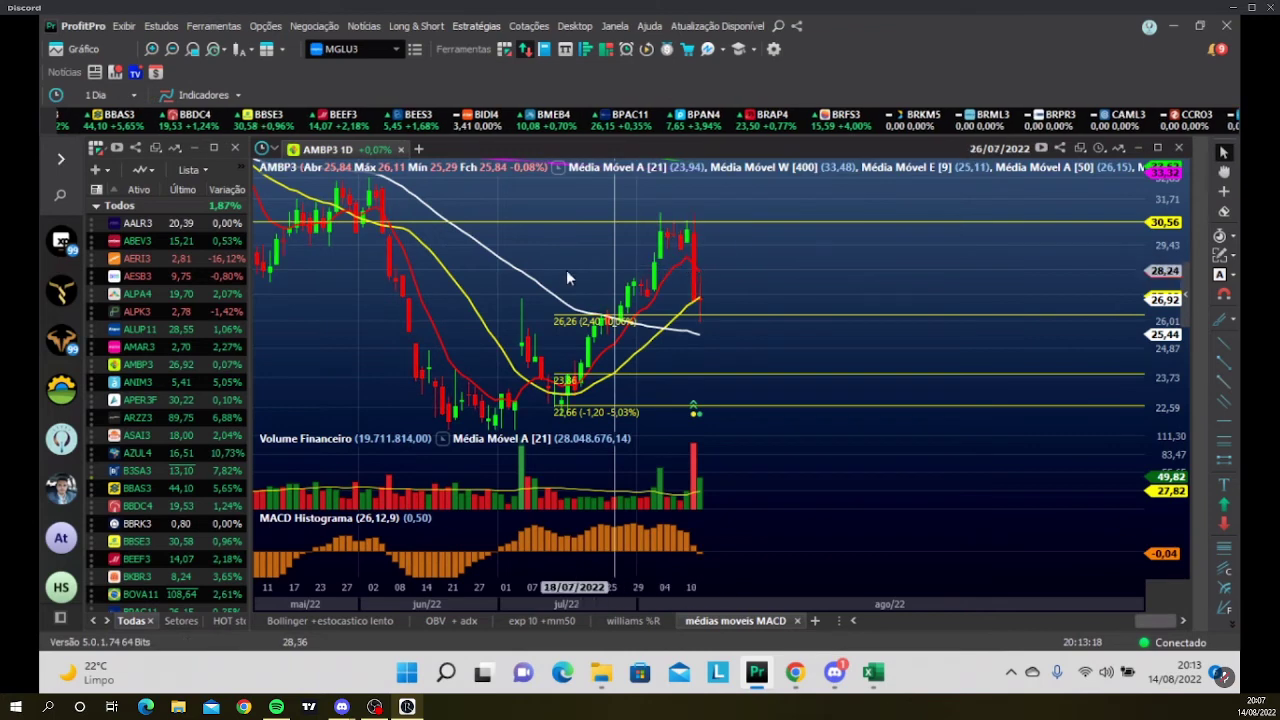
{"action": "left_click", "coordinate": [1223, 171]}
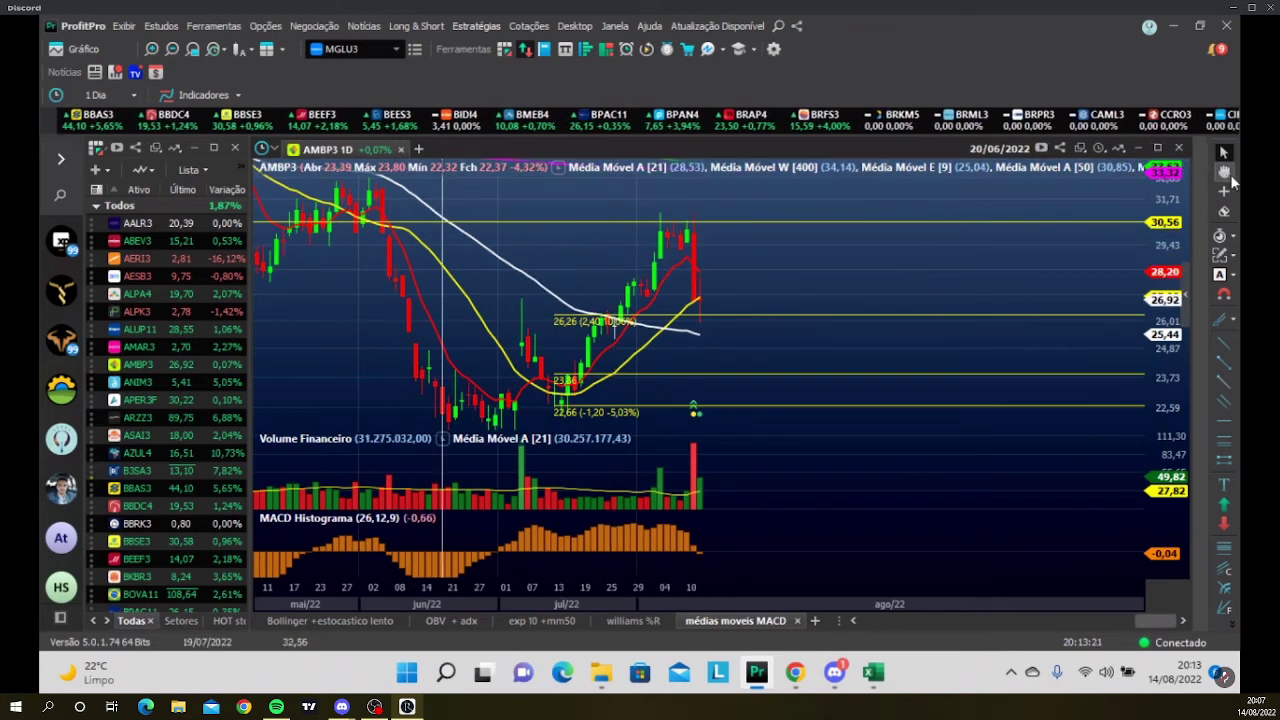
{"action": "left_click_drag", "start_coordinate": [549, 279], "coordinate": [735, 237]}
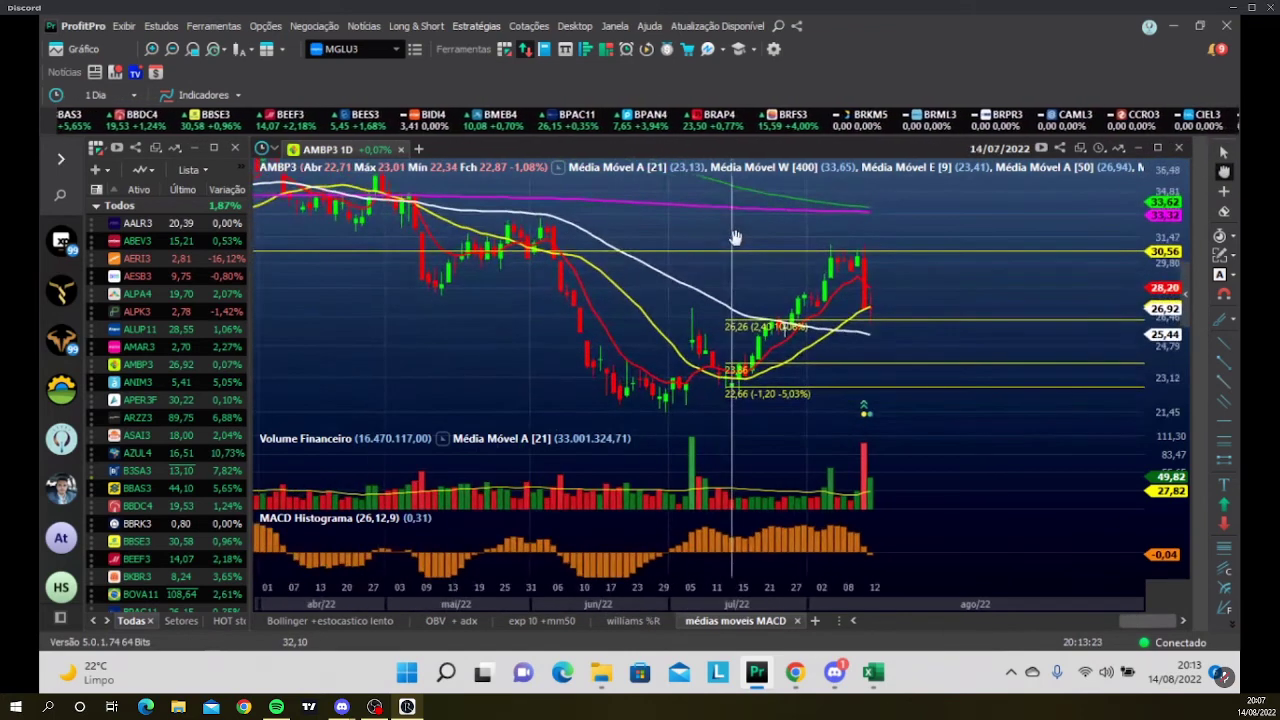